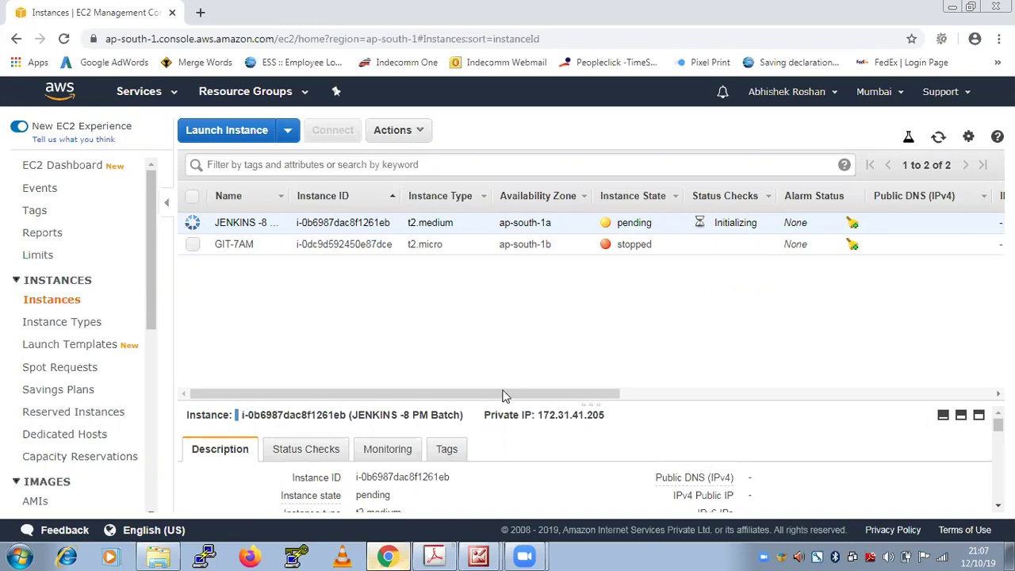
Bring up DEVOPS_COURSE_CONTENT.pdf in Adobe Acrobat Pro while the Jenkins instance starts
{"action": "left_click", "coordinate": [435, 556]}
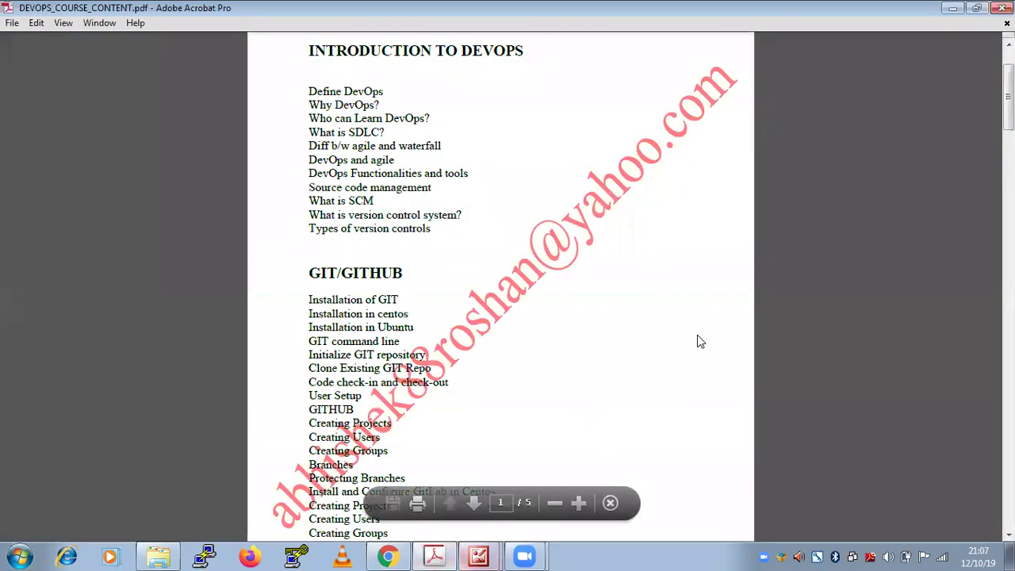
Scroll the DevOps course outline to the Jenkins & Maven topics, then minimize Acrobat
{"action": "scroll", "coordinate": [708, 336], "scroll_direction": "down", "scroll_amount": 12}
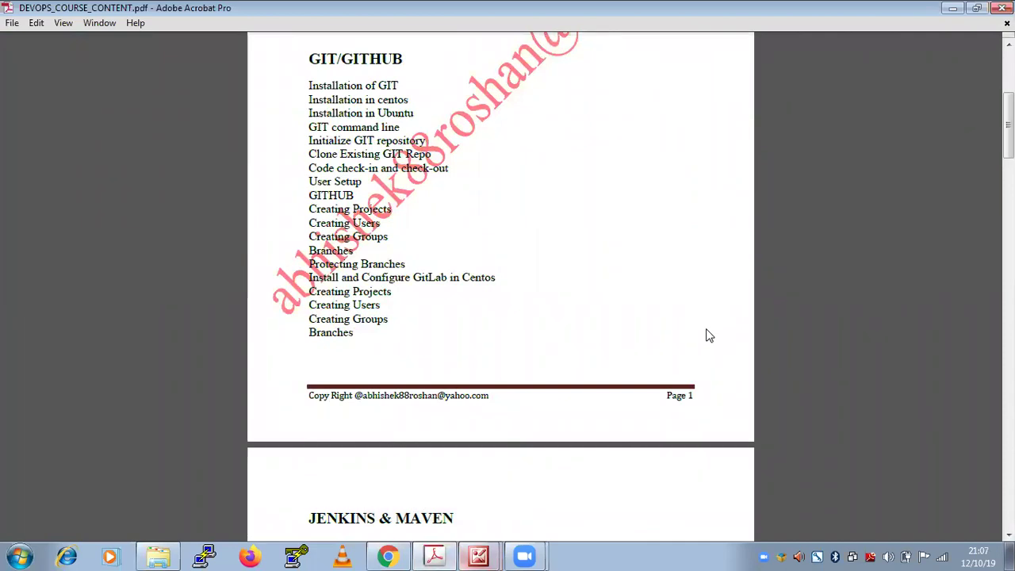
{"action": "scroll", "coordinate": [709, 335], "scroll_direction": "down", "scroll_amount": 2}
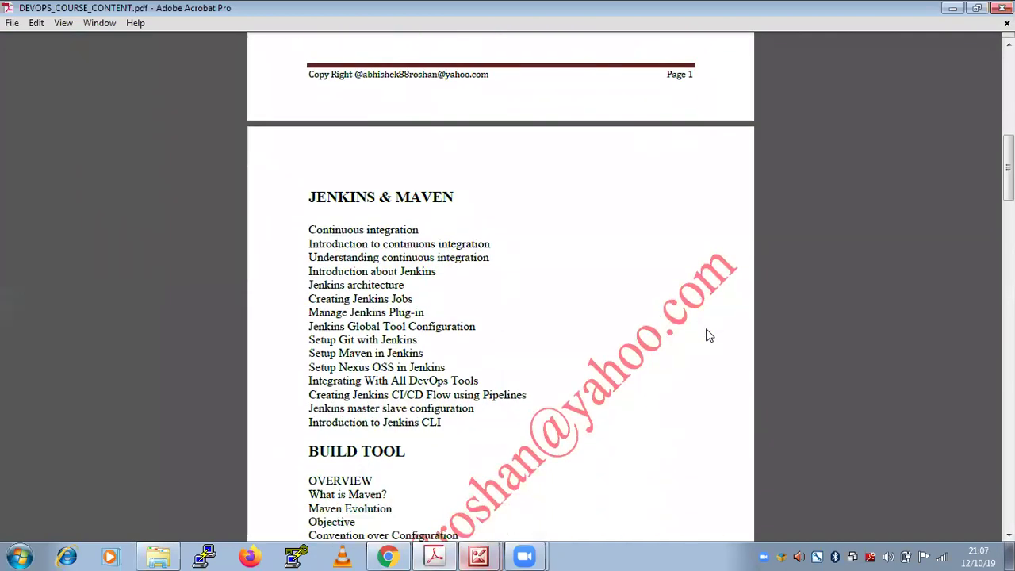
{"action": "scroll", "coordinate": [709, 335], "scroll_direction": "down", "scroll_amount": 5}
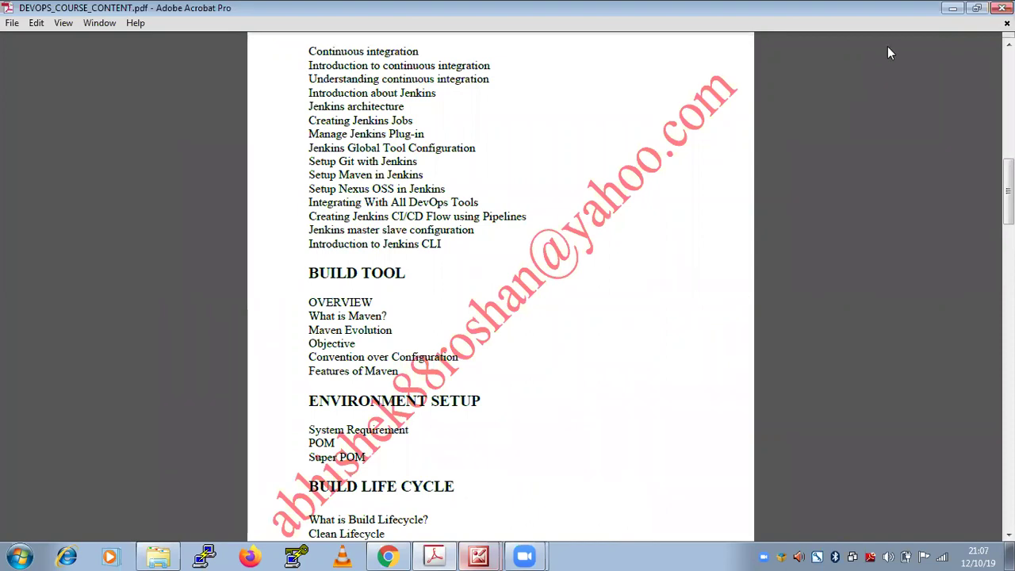
{"action": "left_click", "coordinate": [948, 15]}
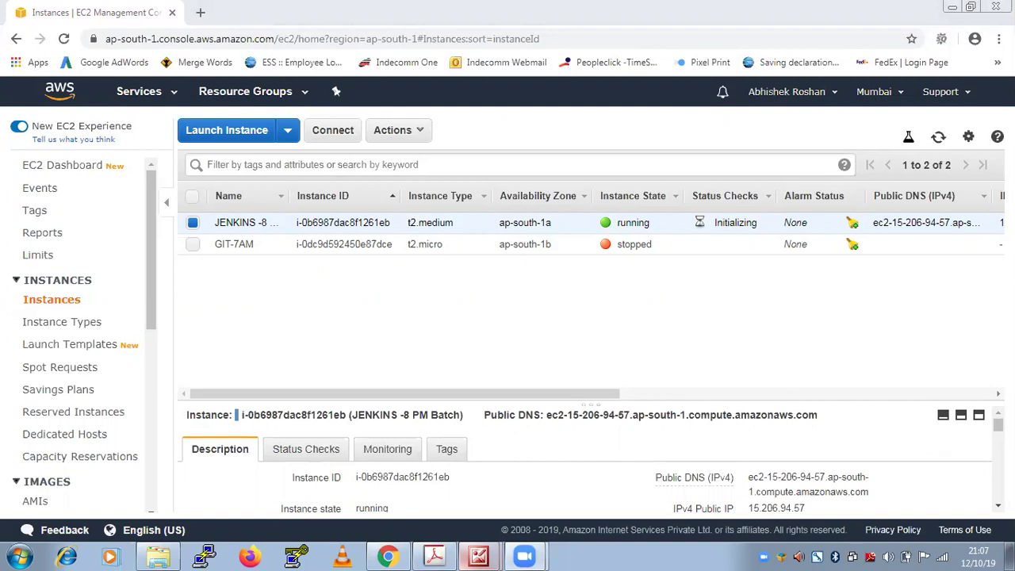
Copy the Jenkins instance's public IPv4 address 15.206.94.57 from the Description pane
{"action": "scroll", "coordinate": [813, 471], "scroll_direction": "down", "scroll_amount": 2}
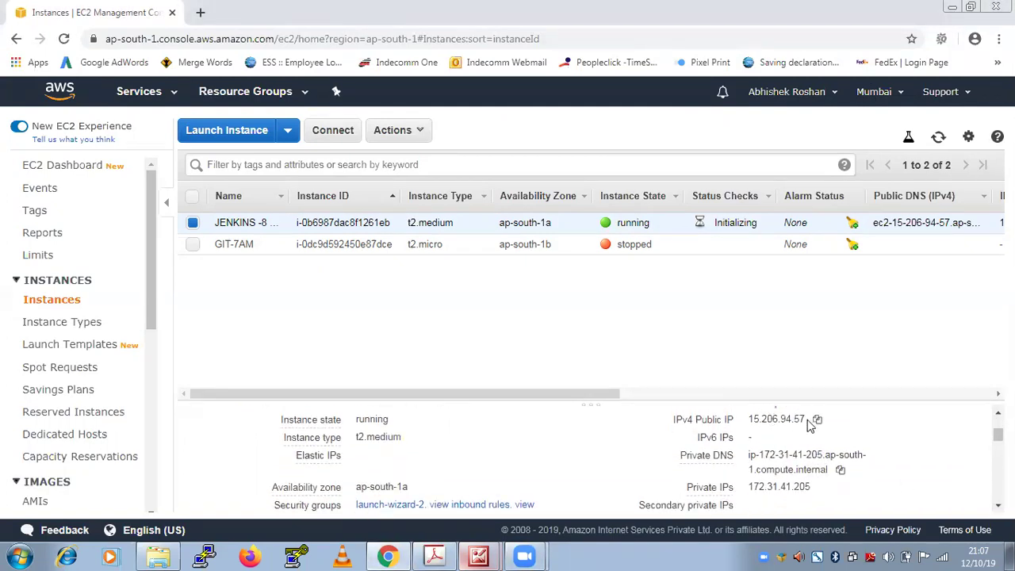
{"action": "left_click", "coordinate": [817, 420]}
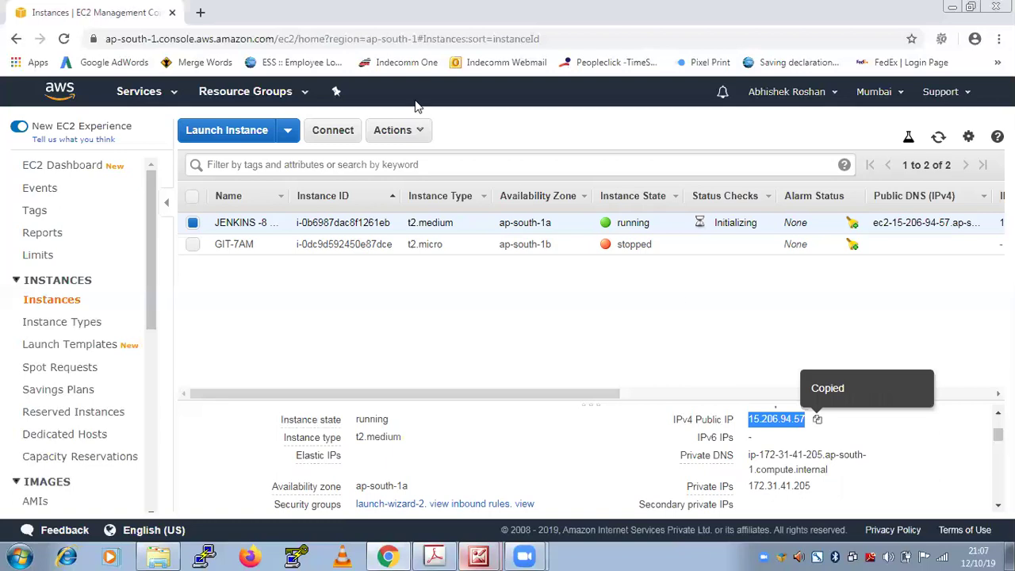
{"action": "left_click", "coordinate": [201, 13]}
Load Jenkins at 15.206.94.57:8080 and sign in with the admin username and password
{"action": "key", "text": "ctrl+v"}
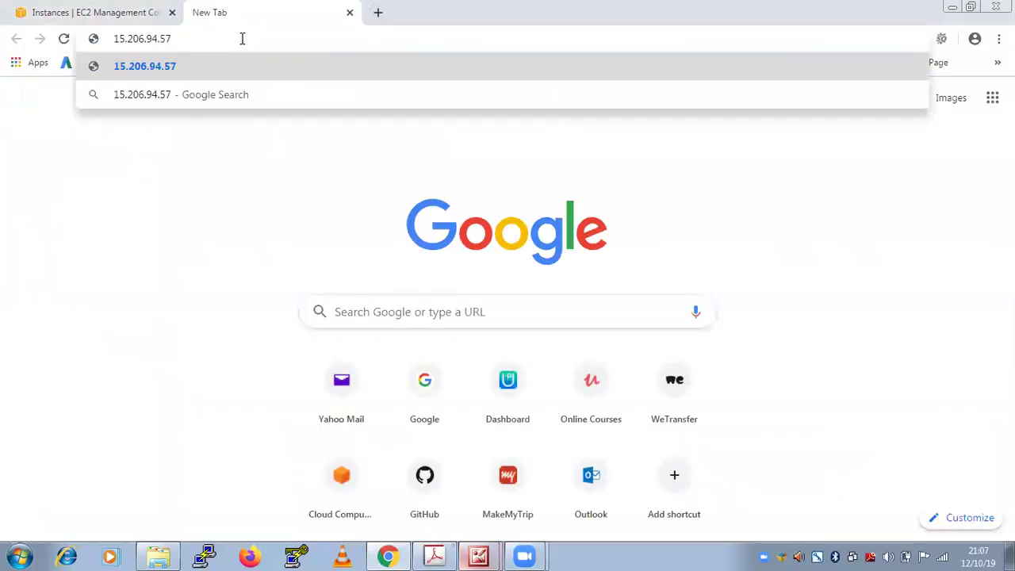
{"action": "type", "text": ":8080"}
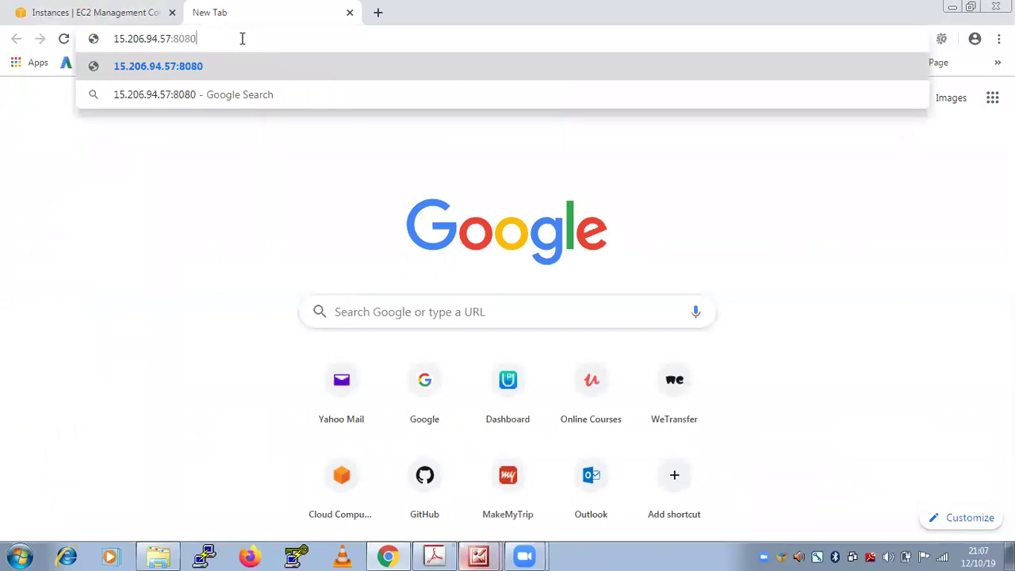
{"action": "key", "text": "Return"}
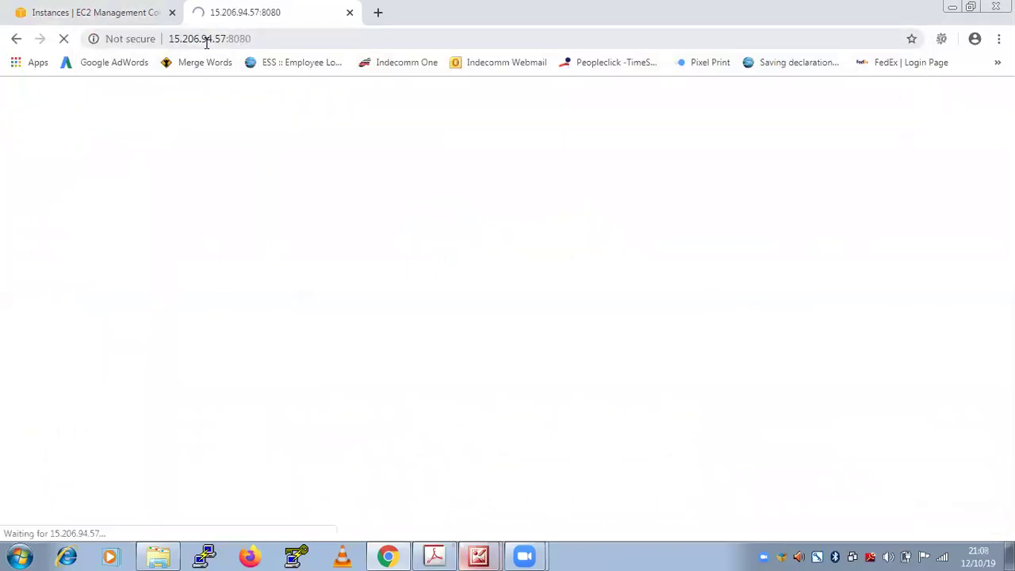
{"action": "key", "text": "Tab"}
{"action": "left_click", "coordinate": [516, 388]}
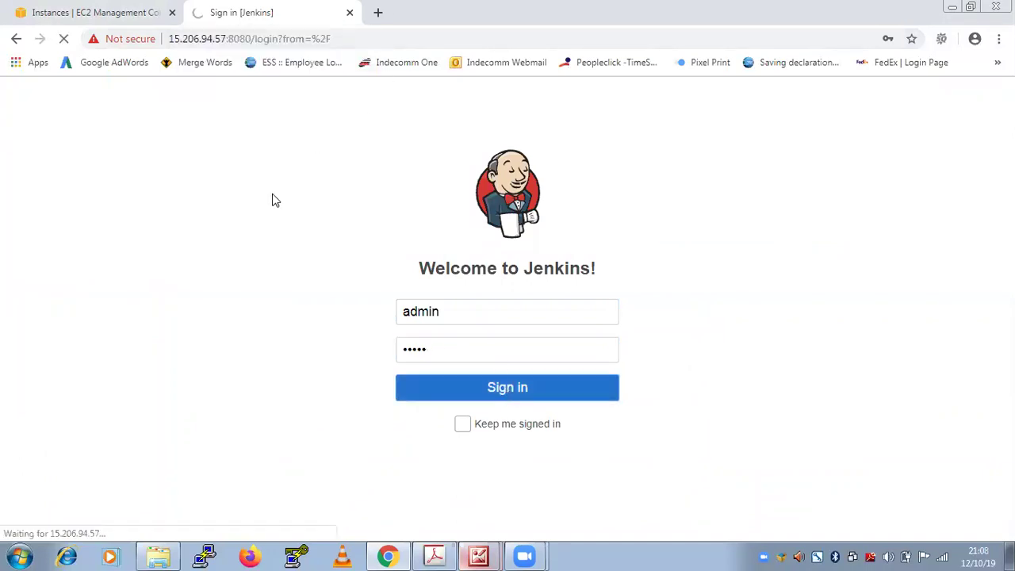
{"action": "left_click", "coordinate": [378, 13]}
Go to github.com, dismiss the three announcement cards, and open the abhishekrepo repository
{"action": "type", "text": "github.com"}
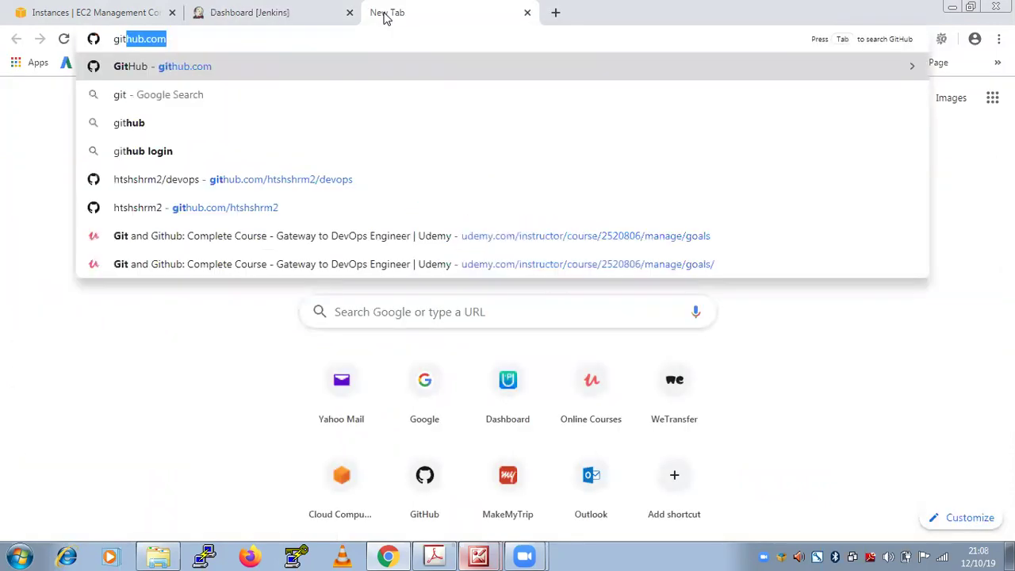
{"action": "key", "text": "Return"}
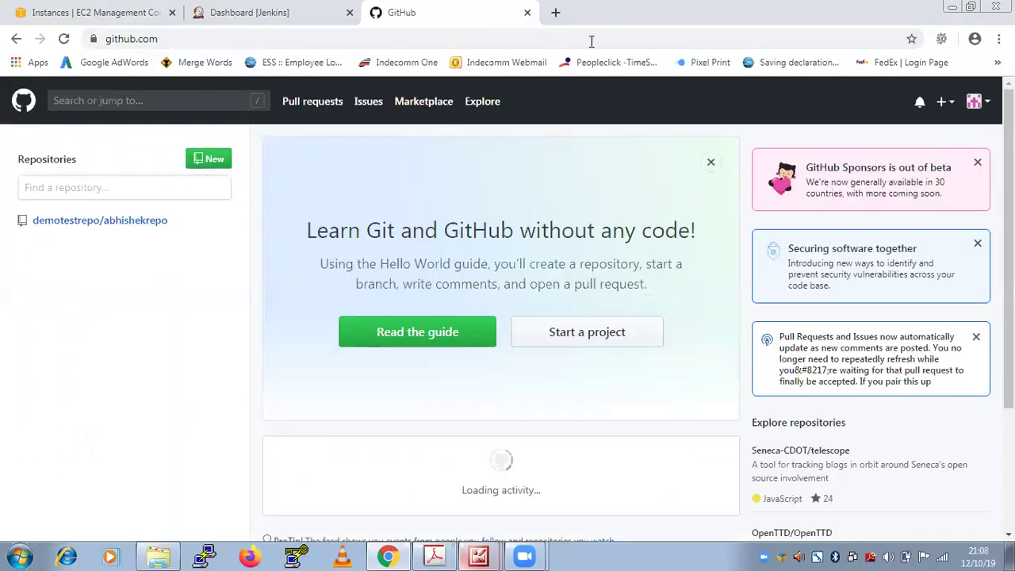
{"action": "left_click", "coordinate": [978, 162]}
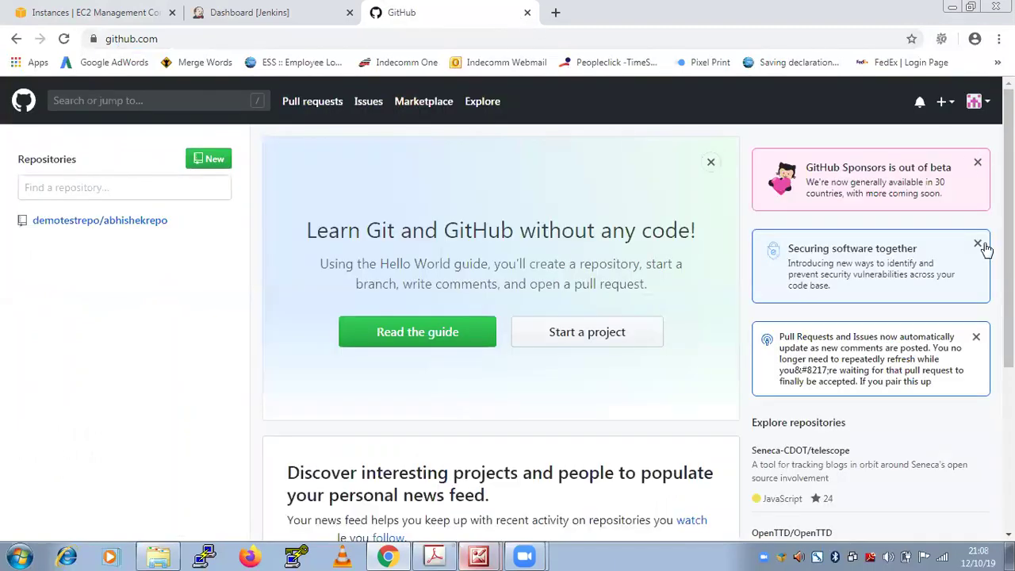
{"action": "left_click", "coordinate": [978, 163]}
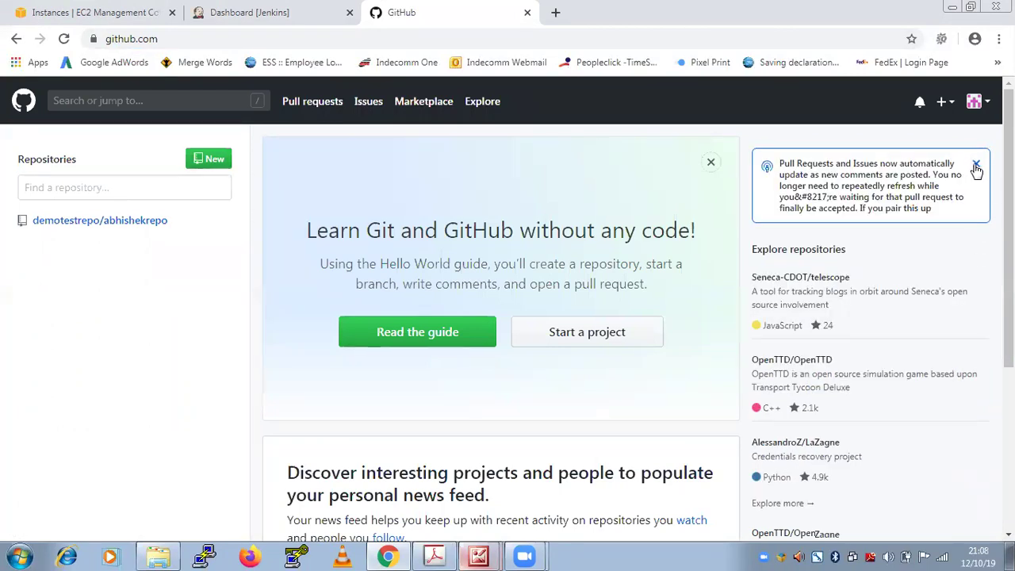
{"action": "left_click", "coordinate": [975, 165]}
{"action": "left_click", "coordinate": [68, 227]}
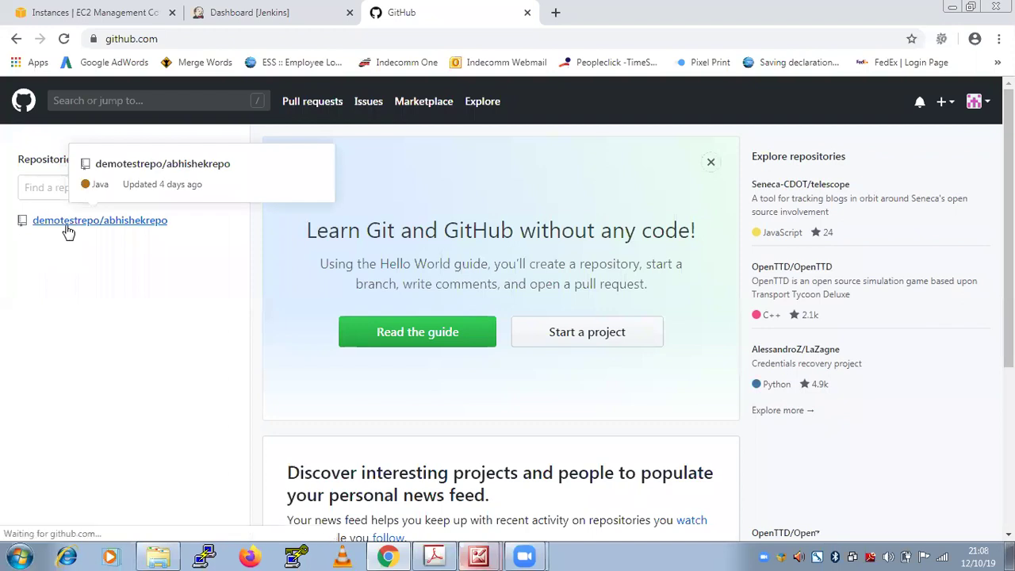
Open the devops repository in another tab and scroll to its file list
{"action": "left_click", "coordinate": [555, 13]}
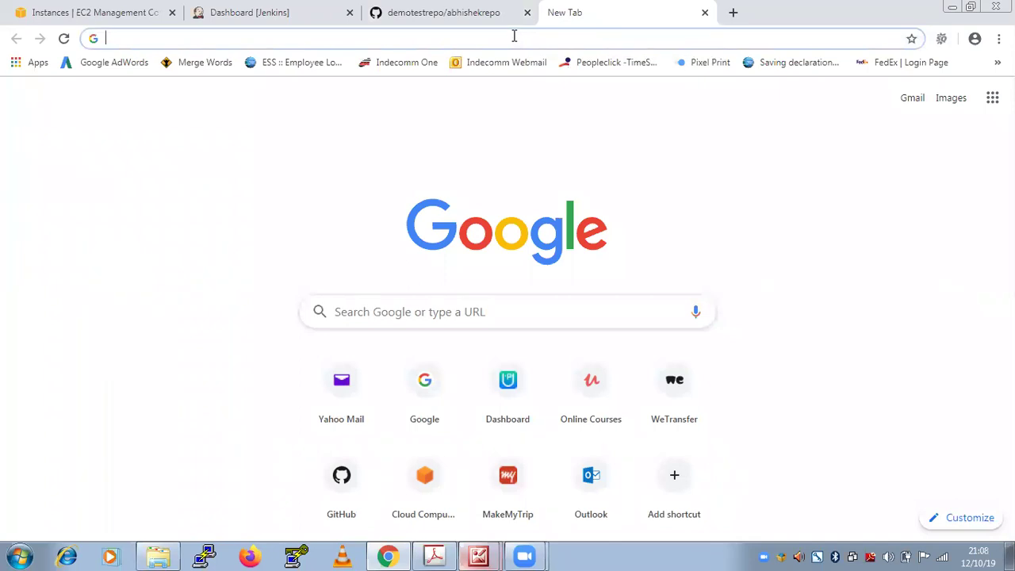
{"action": "type", "text": "git"}
{"action": "key", "text": "Down"}
{"action": "key", "text": "Down"}
{"action": "key", "text": "Down"}
{"action": "key", "text": "Down"}
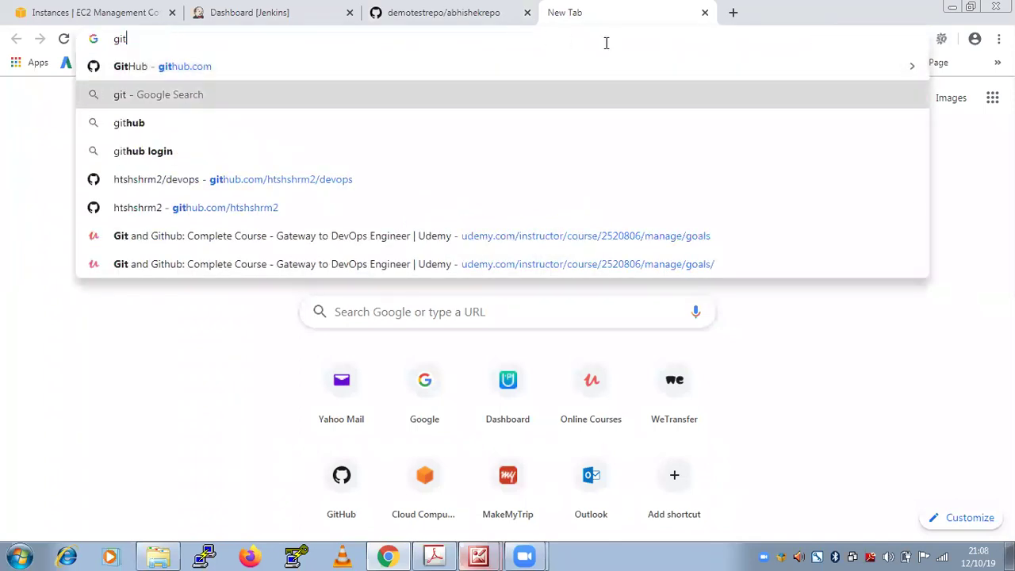
{"action": "key", "text": "Return"}
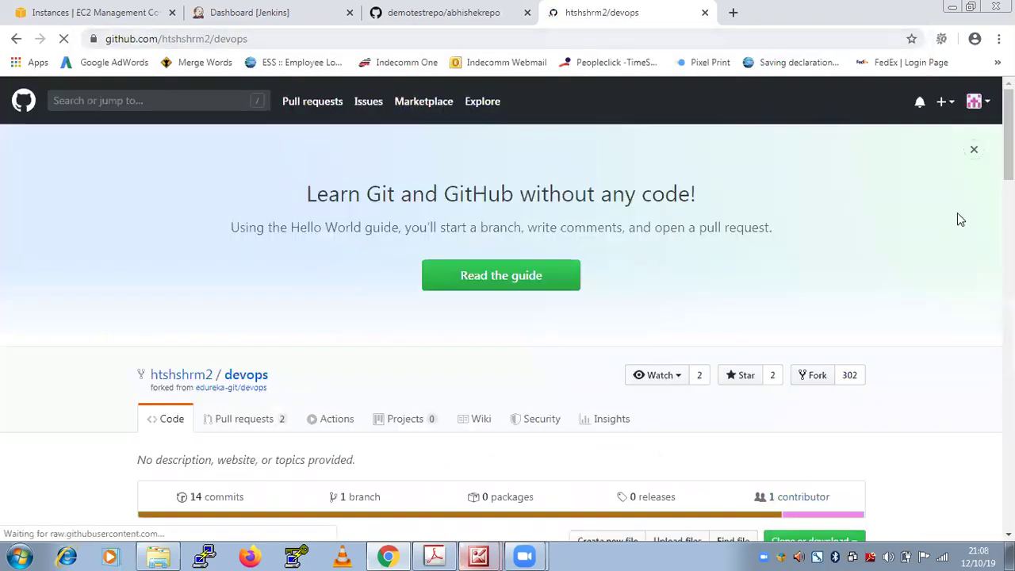
{"action": "scroll", "coordinate": [267, 293], "scroll_direction": "down", "scroll_amount": 5}
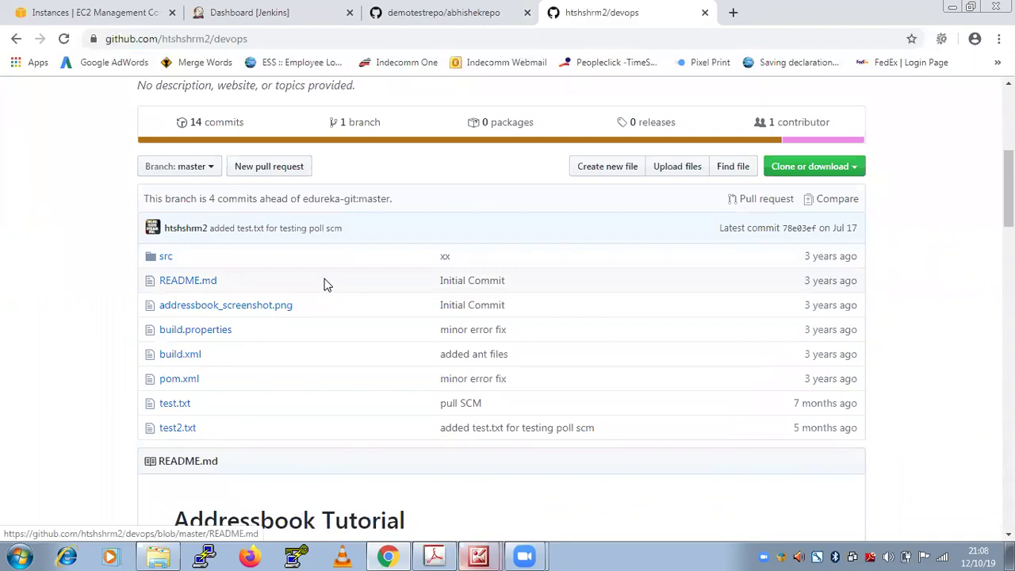
{"action": "left_click", "coordinate": [389, 555]}
{"action": "left_click", "coordinate": [389, 556]}
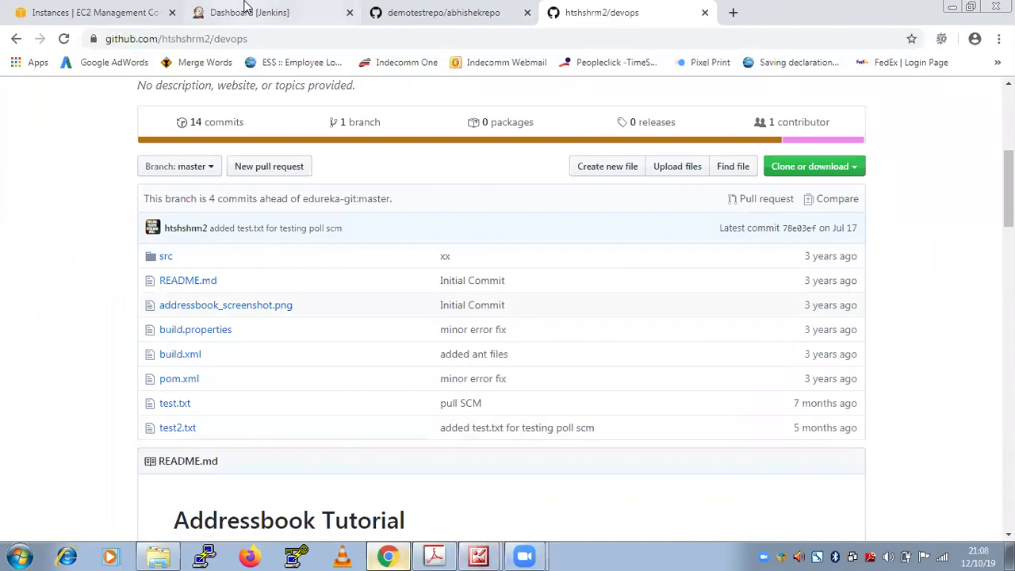
Return to the Jenkins dashboard, decline saving the password, and open the codereviewaddr project
{"action": "left_click", "coordinate": [246, 9]}
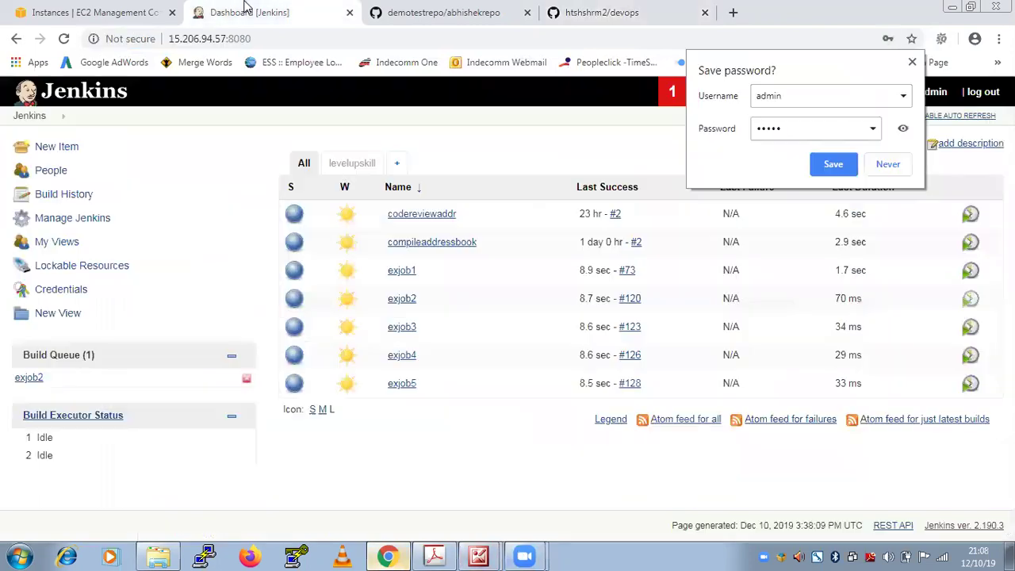
{"action": "left_click", "coordinate": [516, 148]}
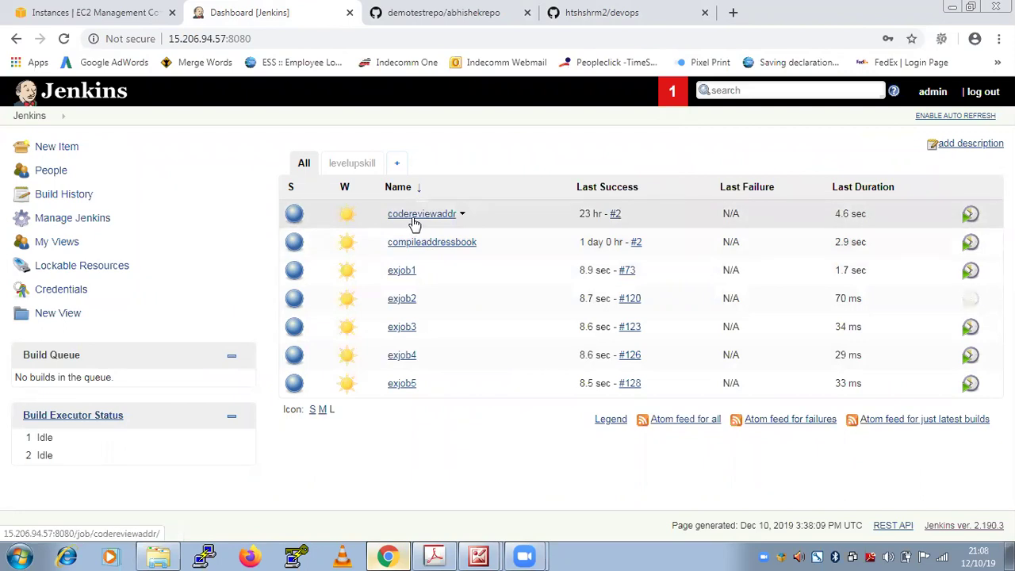
{"action": "left_click", "coordinate": [422, 221]}
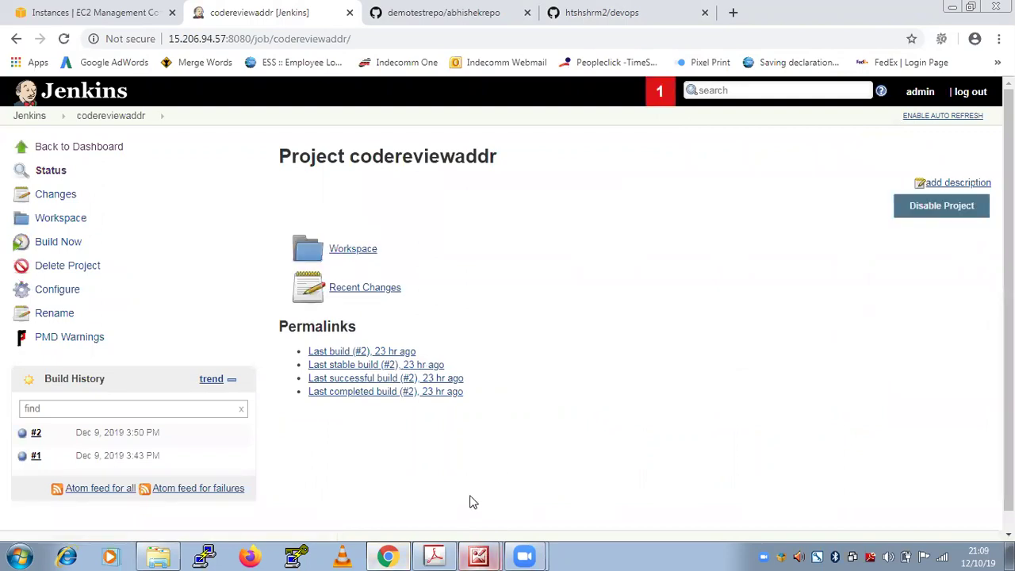
Close the duplicate Picture Manager window and show the Capture1.JPG jobs, goals and plugins table
{"action": "left_click", "coordinate": [479, 555]}
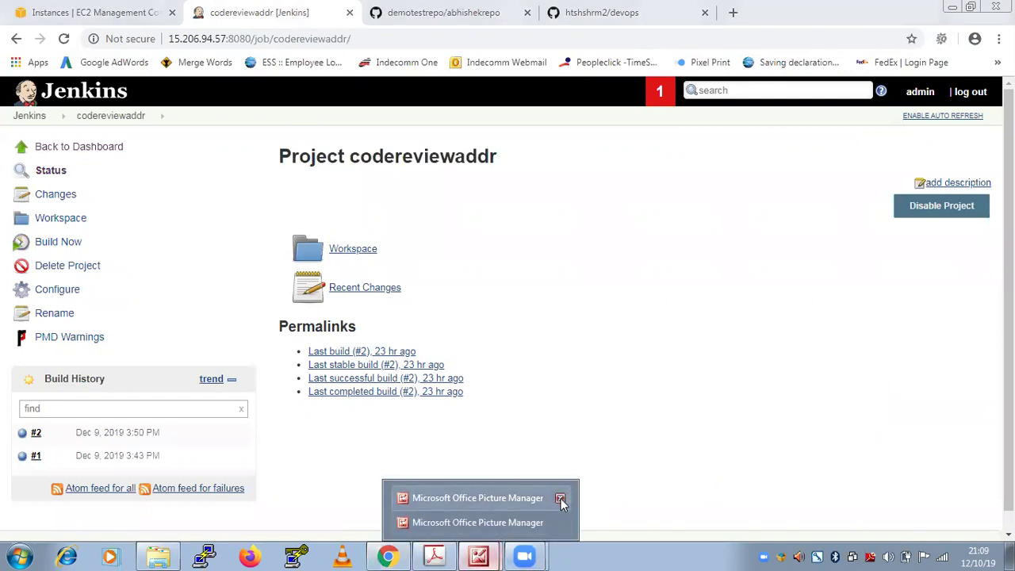
{"action": "left_click", "coordinate": [560, 498]}
{"action": "left_click", "coordinate": [507, 518]}
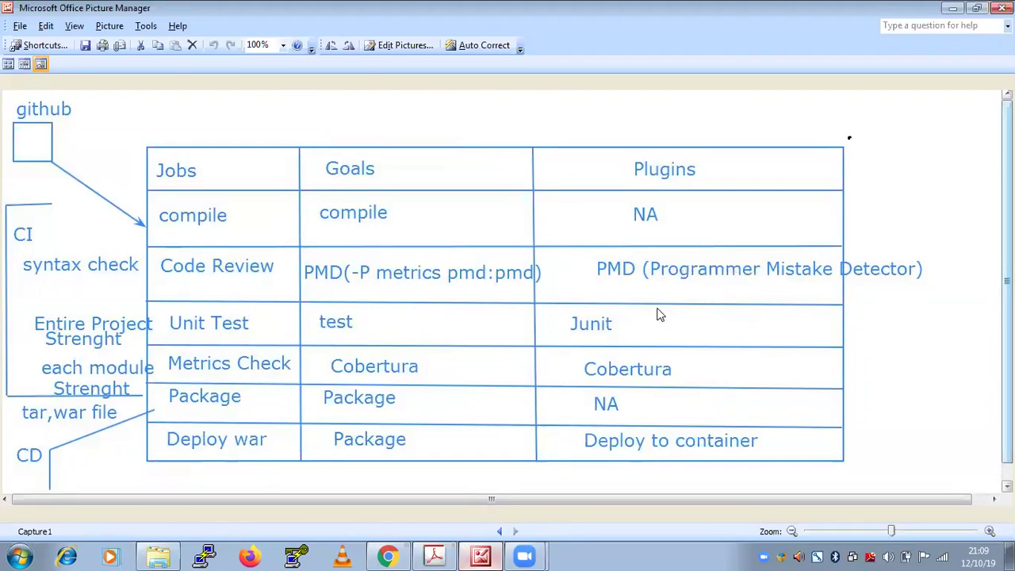
After viewing the diagram, return to the codereviewaddr project page in Chrome
{"action": "left_click", "coordinate": [401, 552]}
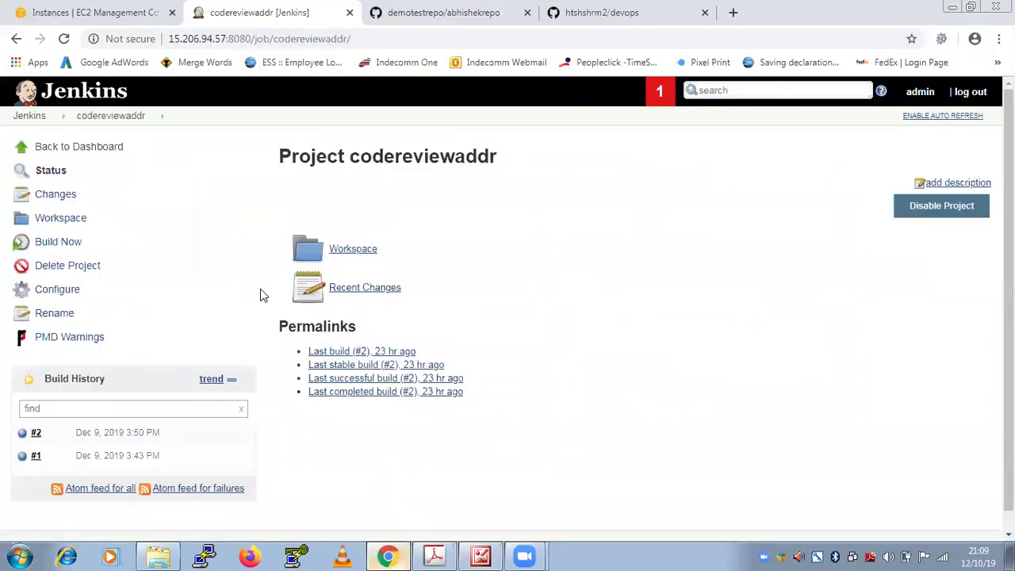
Open the PMD Warnings report for build #2, showing 11 normal-priority warnings
{"action": "left_click", "coordinate": [75, 339]}
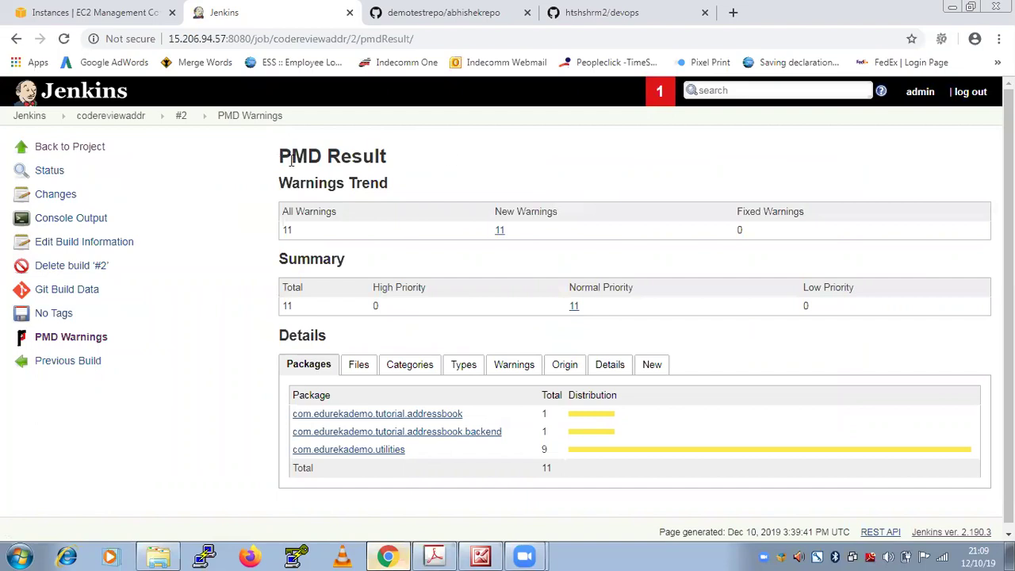
{"action": "left_click_drag", "start_coordinate": [277, 160], "coordinate": [419, 150]}
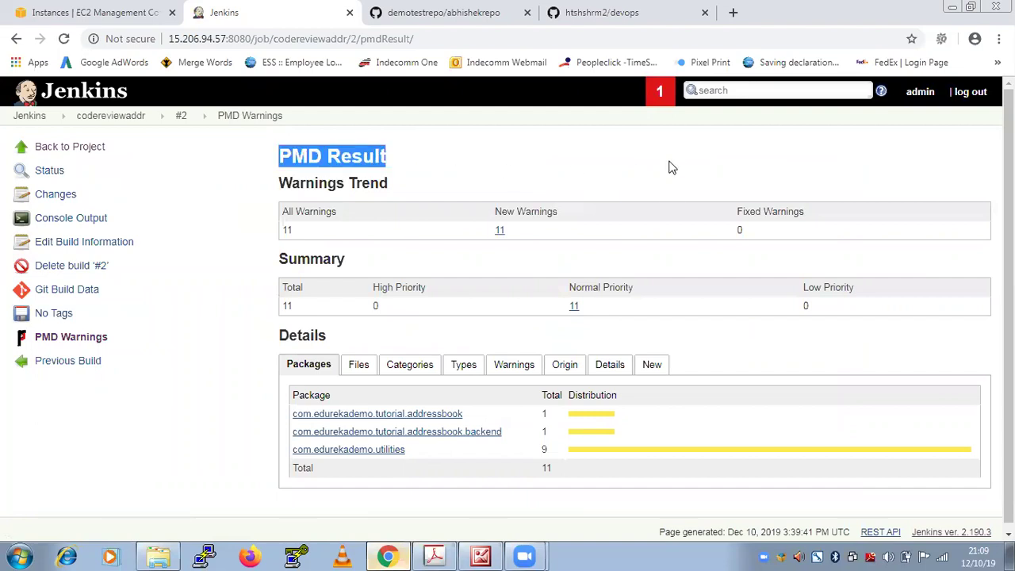
{"action": "scroll", "coordinate": [670, 195], "scroll_direction": "down", "scroll_amount": 1}
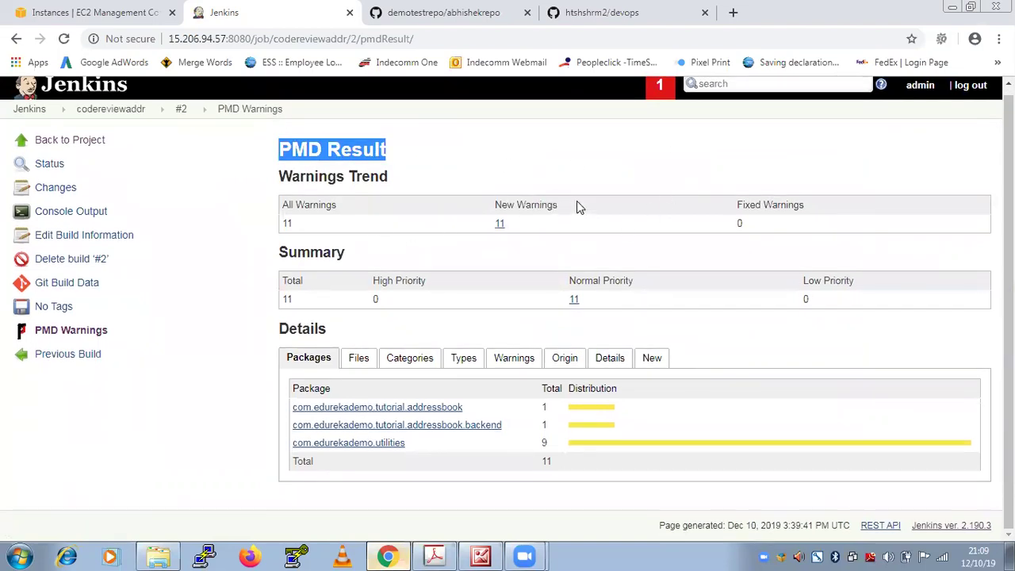
{"action": "left_click", "coordinate": [558, 165]}
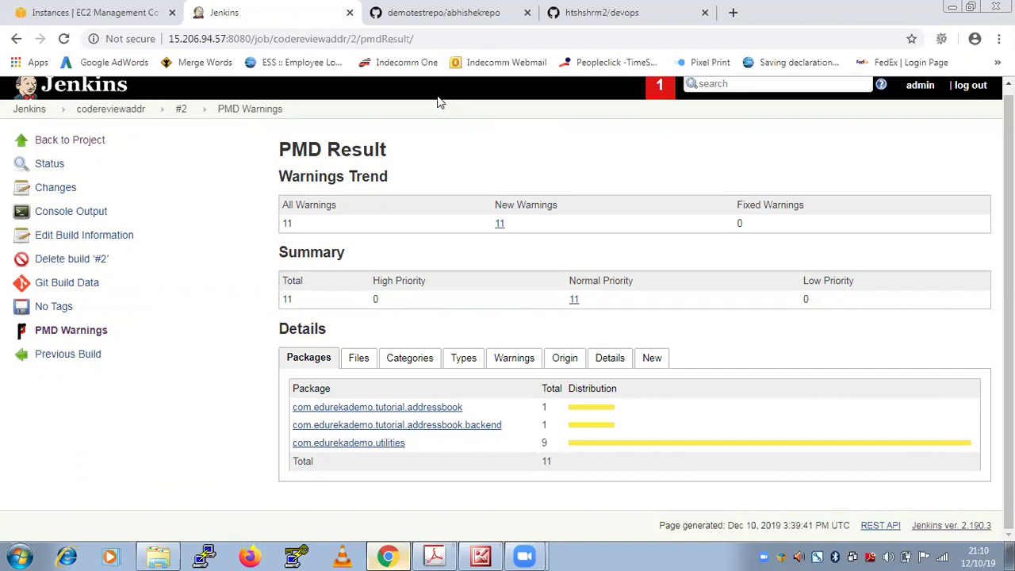
Check the EC2 instances tab, then return to Jenkins and go to its dashboard
{"action": "left_click", "coordinate": [141, 15]}
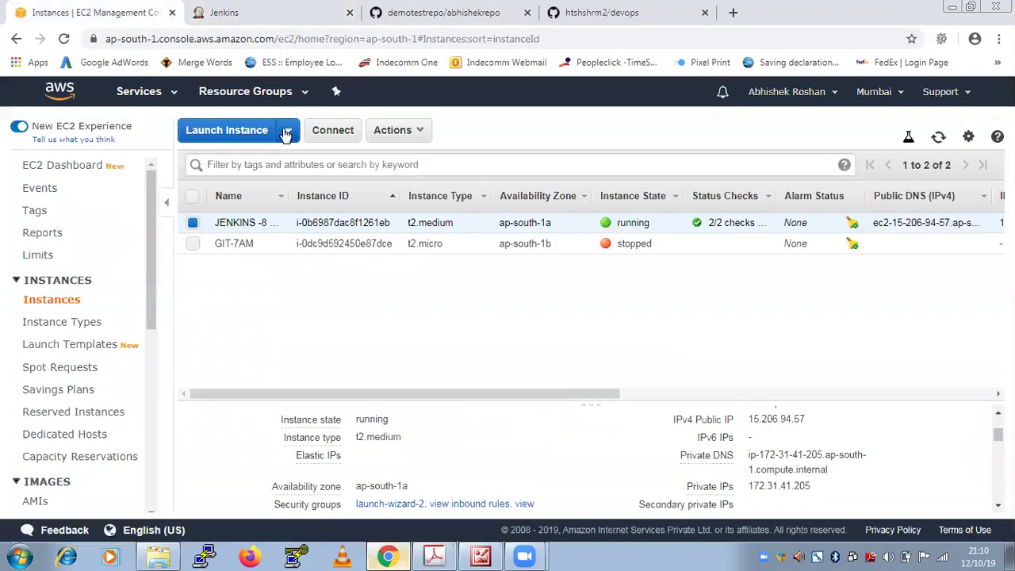
{"action": "left_click", "coordinate": [226, 10]}
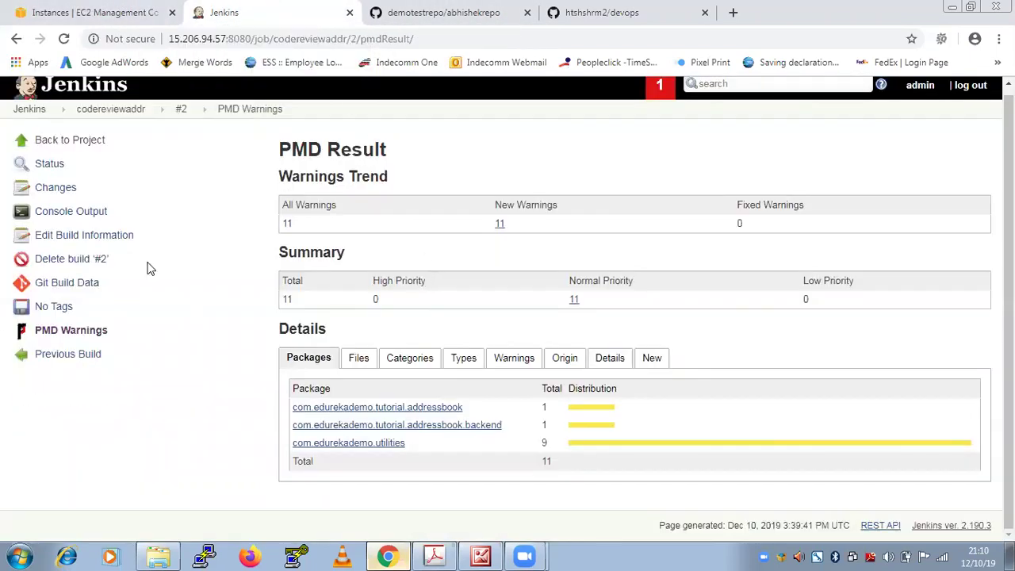
{"action": "left_click", "coordinate": [29, 116]}
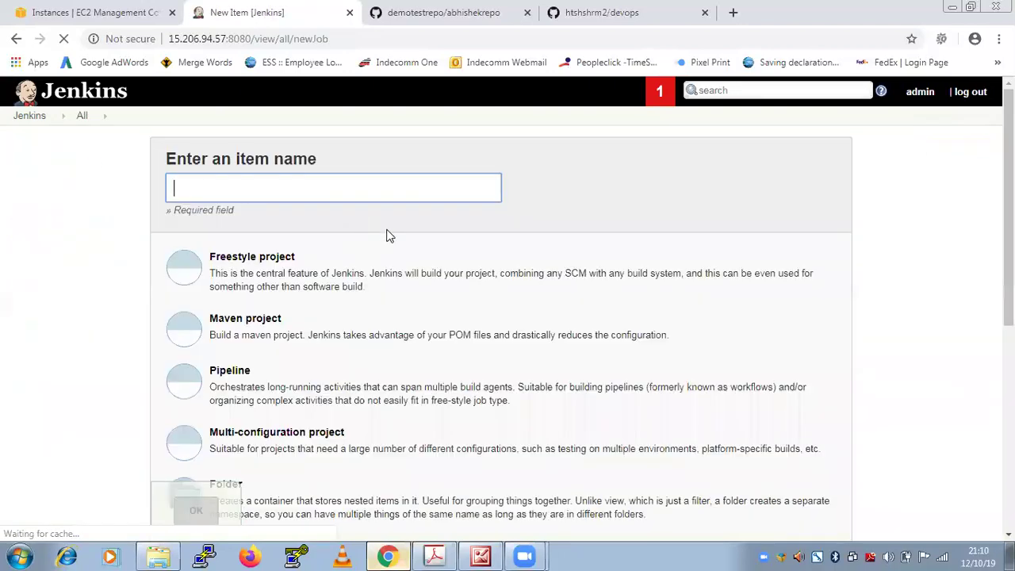
Name the new item 'unittestaddr', choose Freestyle project, and confirm with OK
{"action": "left_click", "coordinate": [484, 555]}
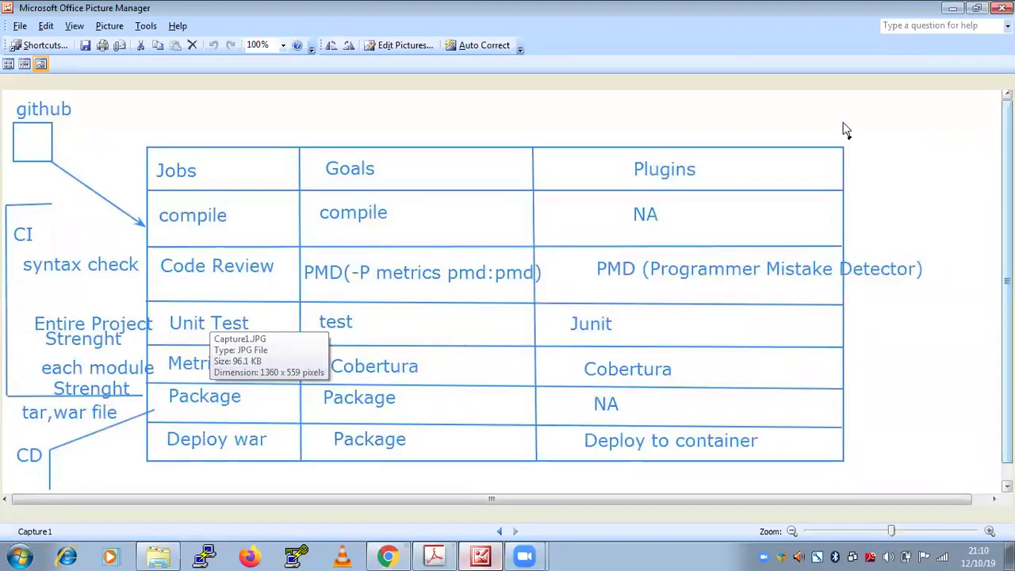
{"action": "left_click", "coordinate": [953, 8]}
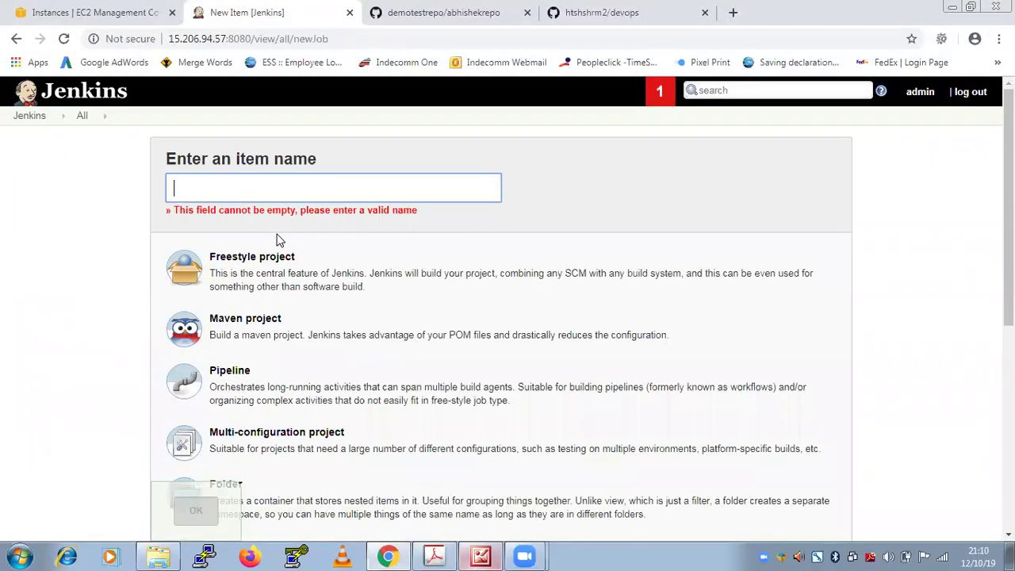
{"action": "type", "text": "unittestaddr"}
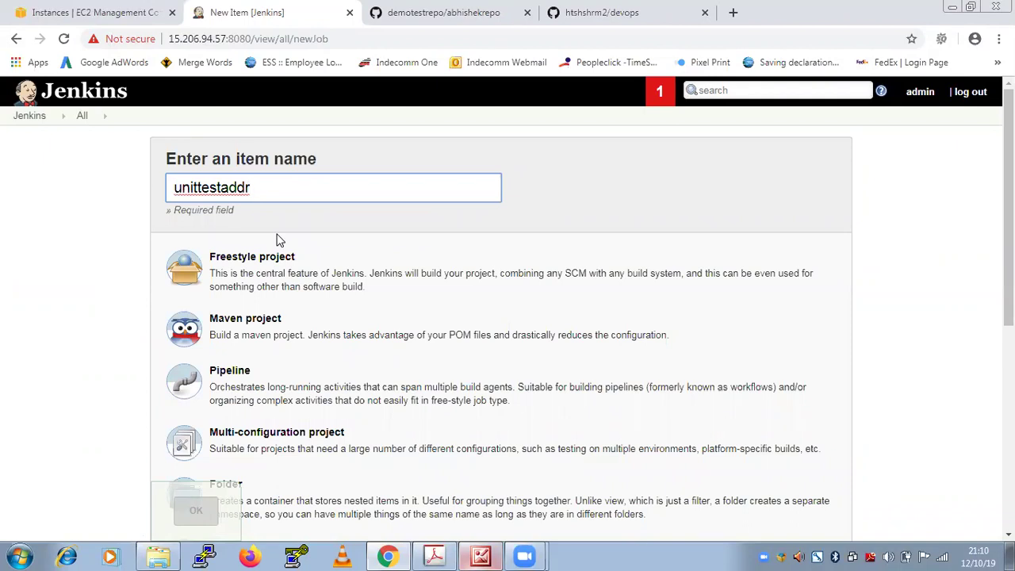
{"action": "left_click", "coordinate": [269, 276]}
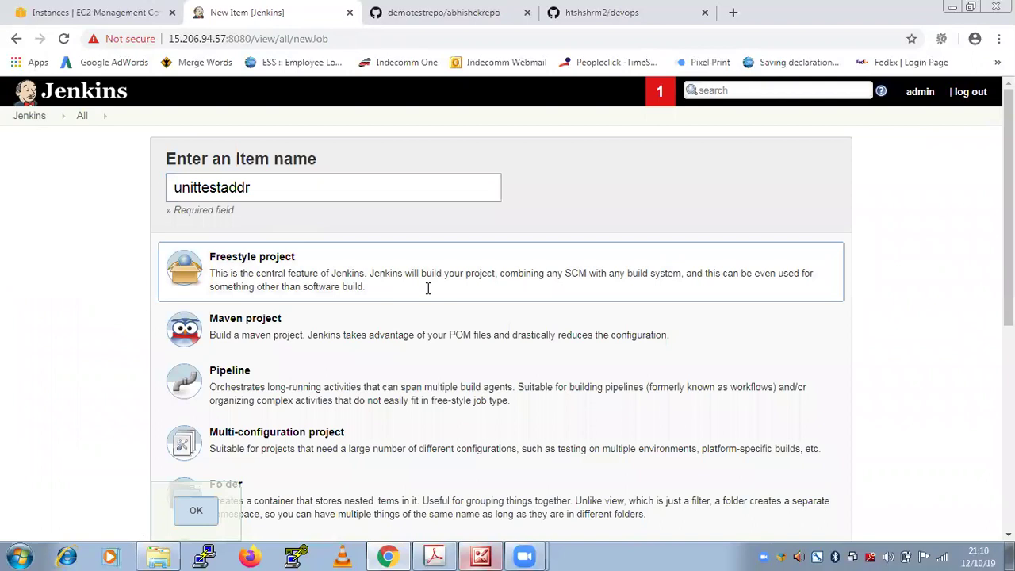
{"action": "left_click", "coordinate": [199, 512]}
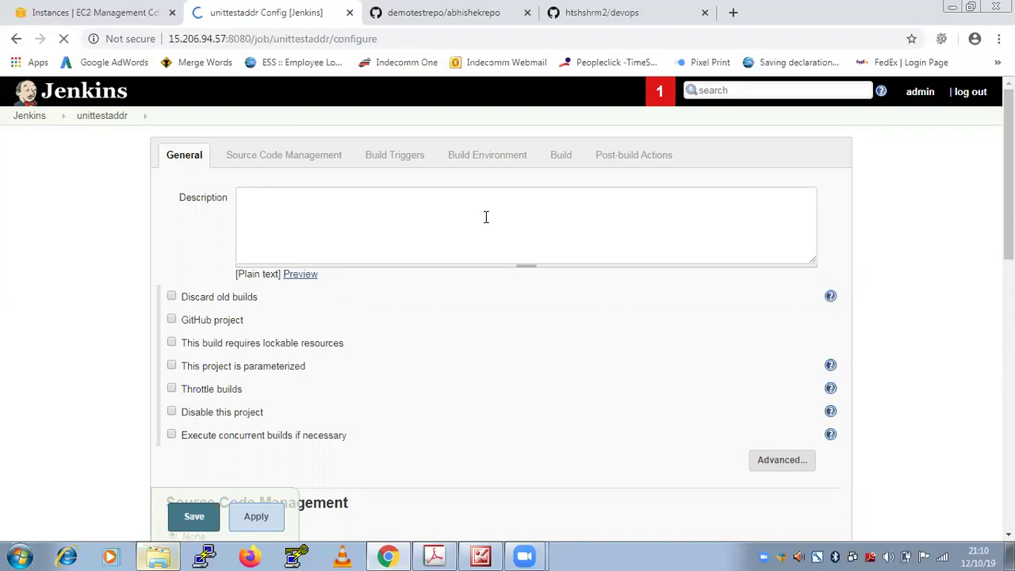
Select Git as the unittestaddr job's source code management
{"action": "left_click", "coordinate": [294, 159]}
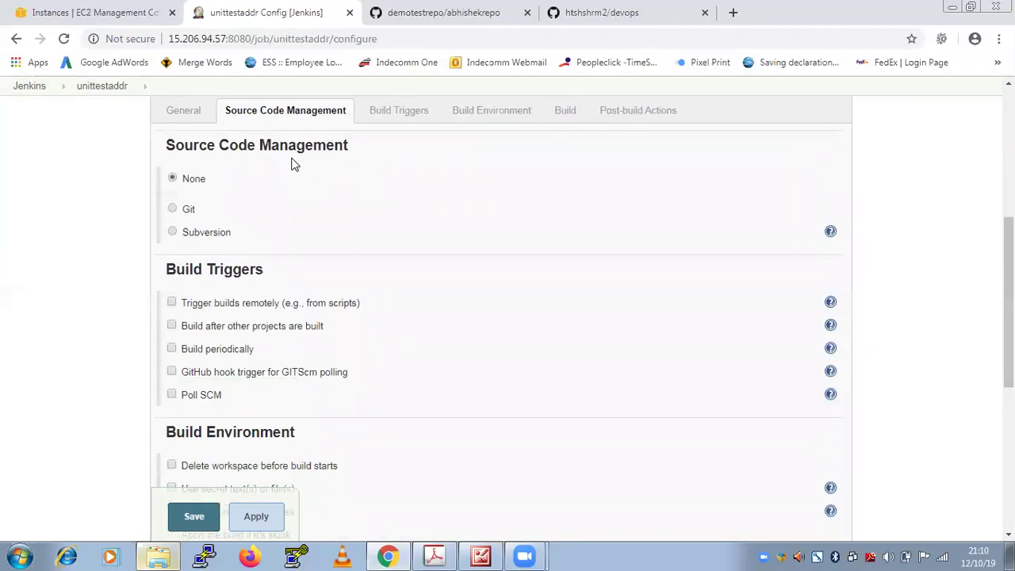
{"action": "left_click", "coordinate": [175, 208]}
{"action": "left_click", "coordinate": [428, 245]}
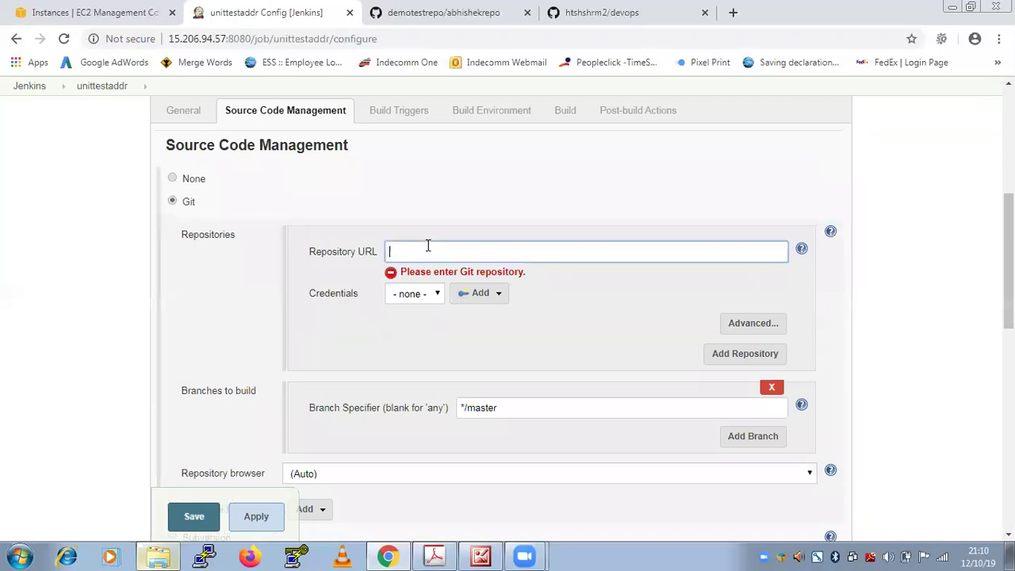
{"action": "left_click", "coordinate": [629, 10]}
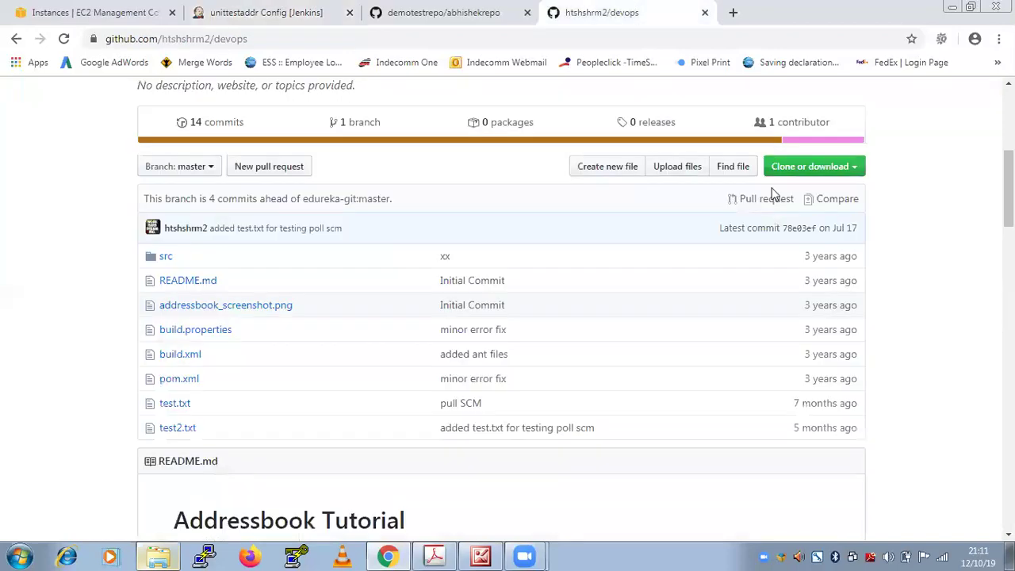
{"action": "left_click", "coordinate": [855, 168]}
{"action": "left_click", "coordinate": [840, 242]}
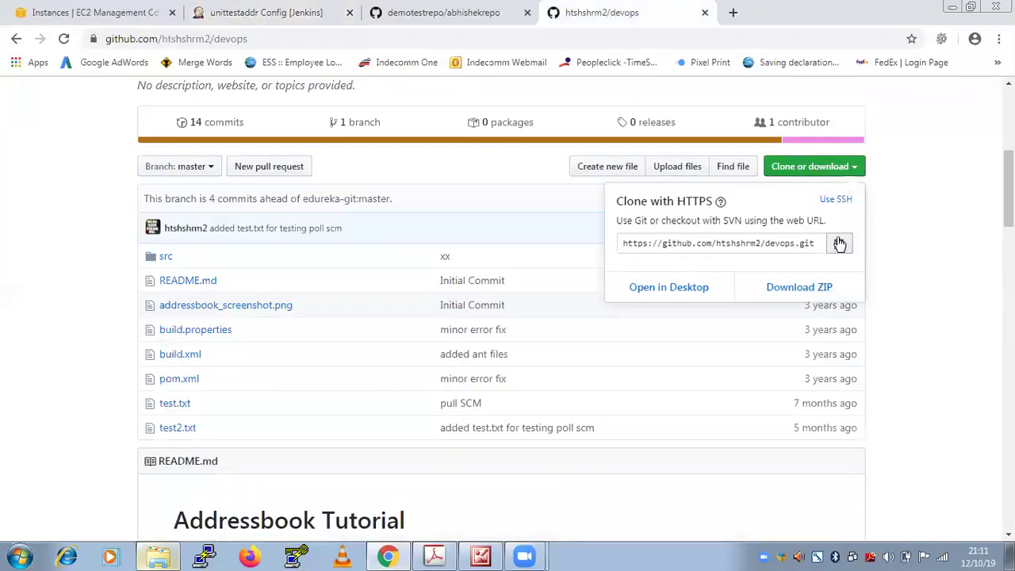
{"action": "left_click", "coordinate": [444, 11]}
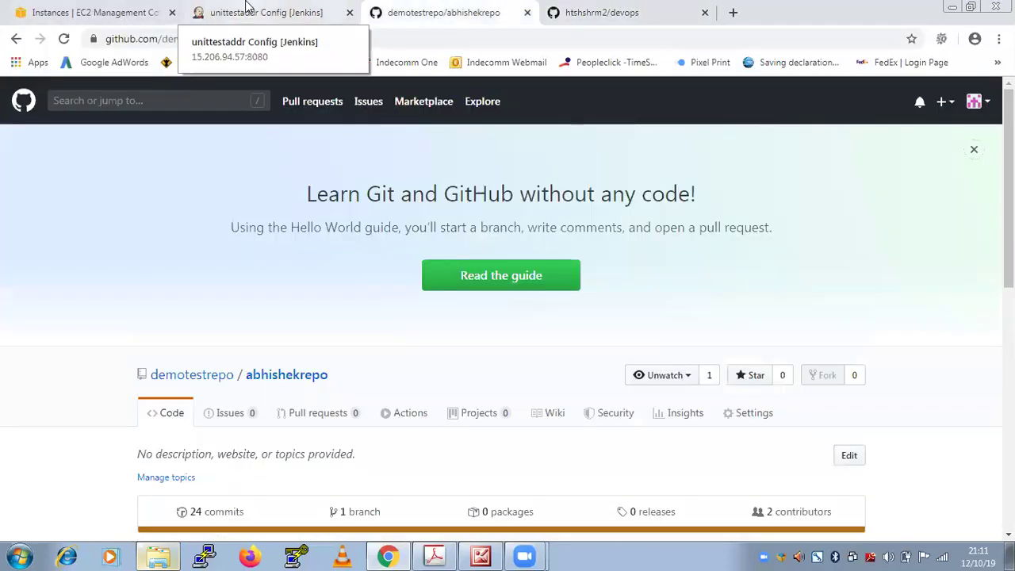
{"action": "left_click", "coordinate": [254, 11]}
{"action": "left_click", "coordinate": [434, 253]}
{"action": "type", "text": "https://github.com/htshshrm2/devops.git"}
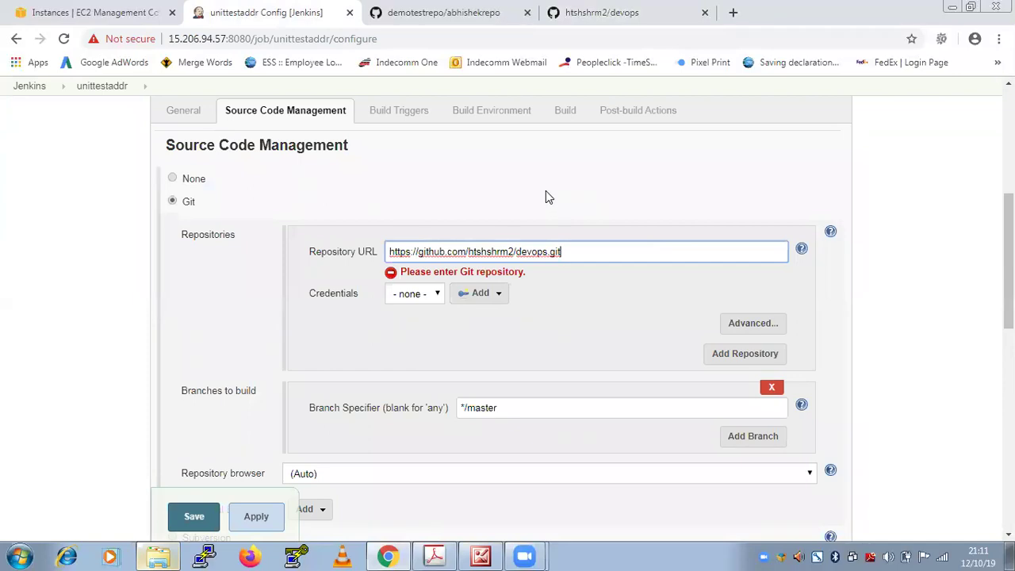
{"action": "left_click", "coordinate": [563, 114]}
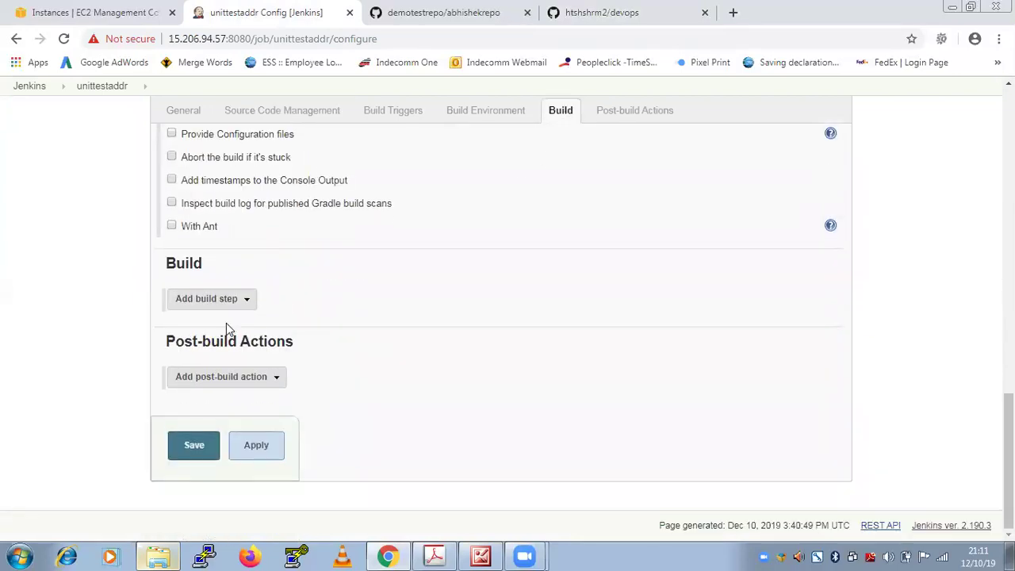
Add an 'Invoke top-level Maven targets' build step with Maven Version set to mymaven
{"action": "left_click", "coordinate": [236, 304]}
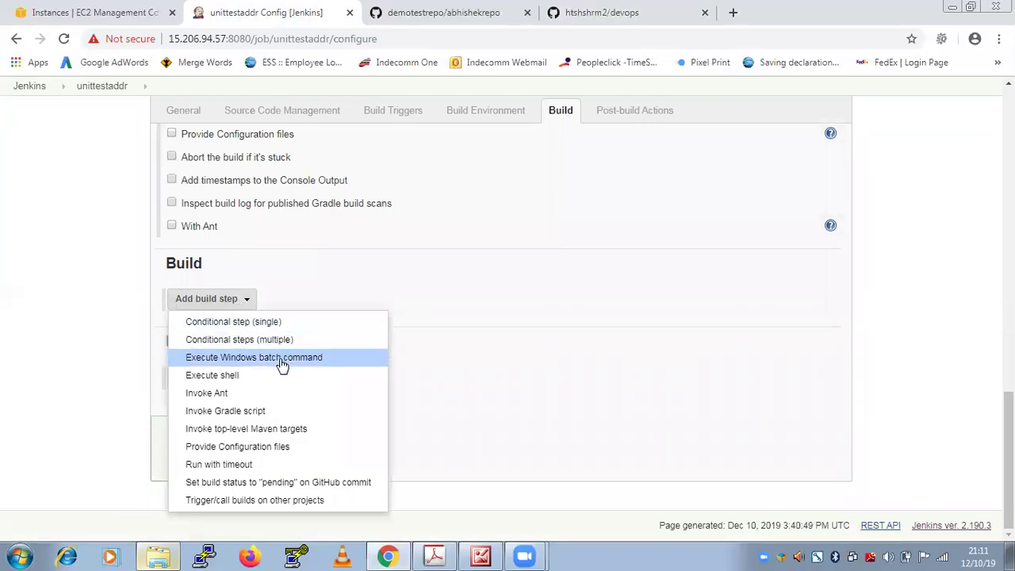
{"action": "left_click", "coordinate": [290, 429]}
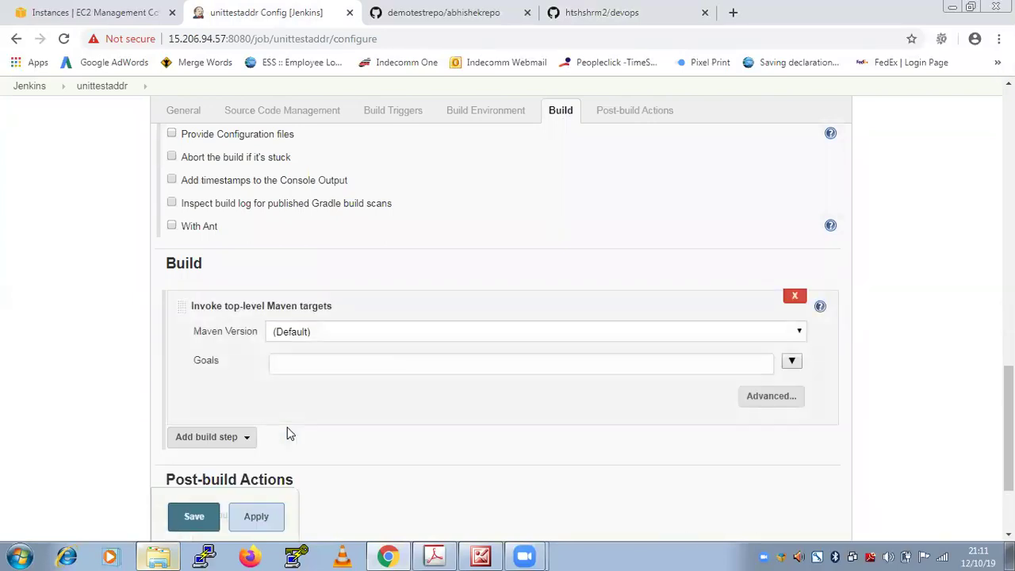
{"action": "left_click", "coordinate": [369, 326]}
{"action": "left_click", "coordinate": [342, 359]}
{"action": "left_click", "coordinate": [345, 363]}
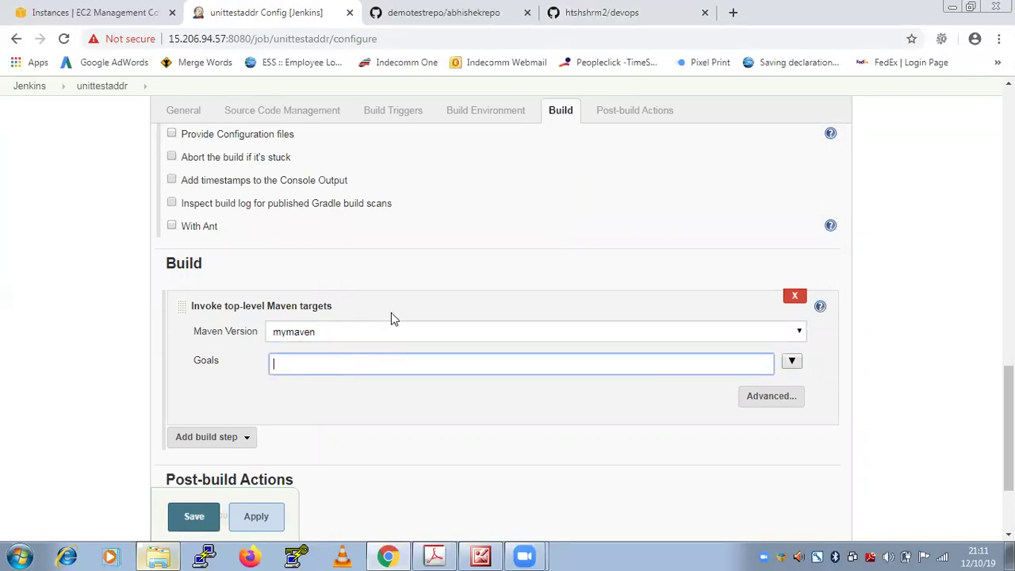
{"action": "left_click", "coordinate": [482, 555]}
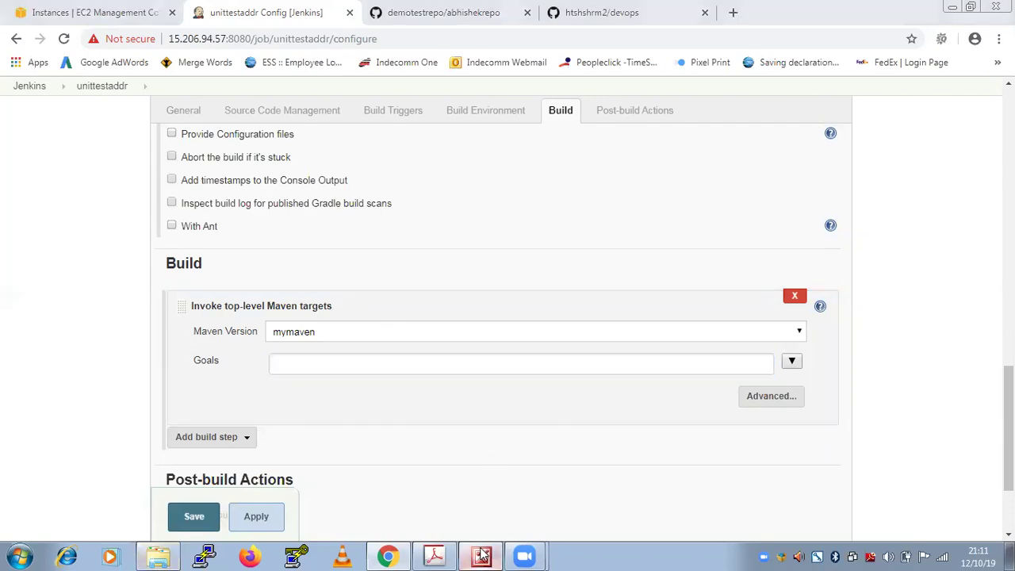
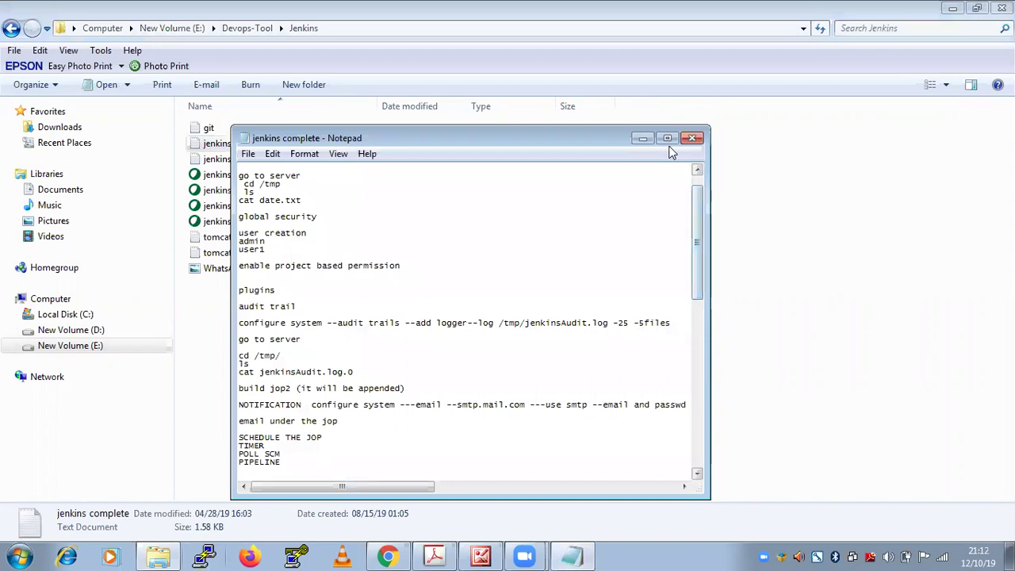
Copy 'test' from the notes' UnitTest line into the unittestaddr job's Maven Goals field
{"action": "left_click", "coordinate": [668, 138]}
{"action": "scroll", "coordinate": [643, 231], "scroll_direction": "down", "scroll_amount": 6}
{"action": "scroll", "coordinate": [644, 232], "scroll_direction": "down", "scroll_amount": 4}
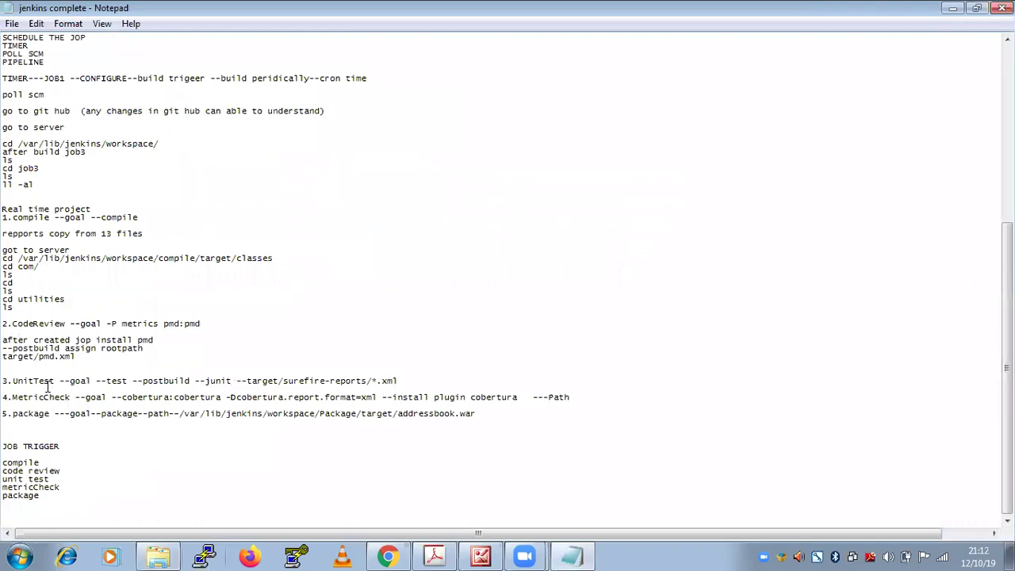
{"action": "double_click", "coordinate": [115, 382]}
{"action": "left_click", "coordinate": [389, 556]}
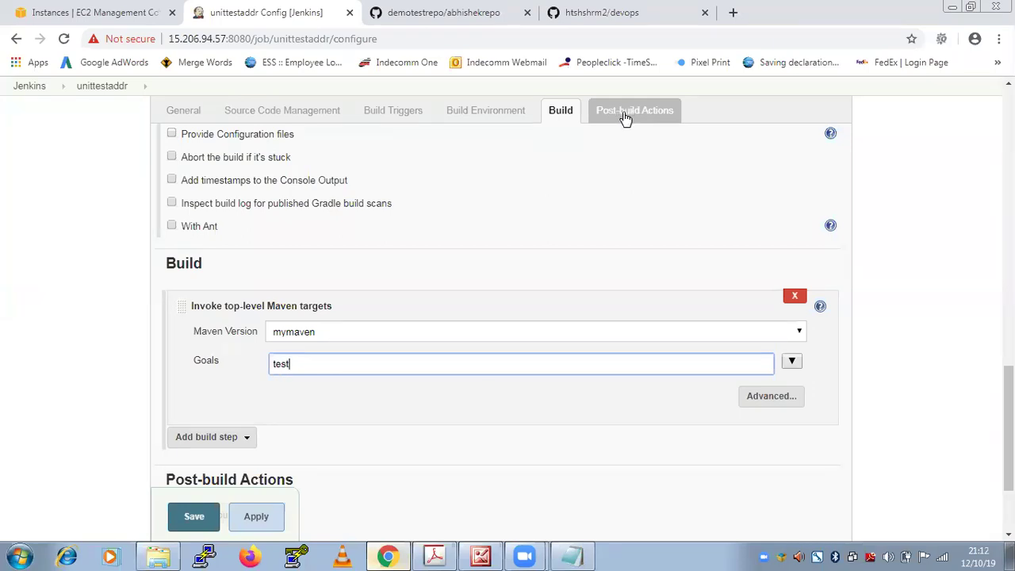
Save the unittestaddr job configuration and start build #1
{"action": "left_click", "coordinate": [489, 112]}
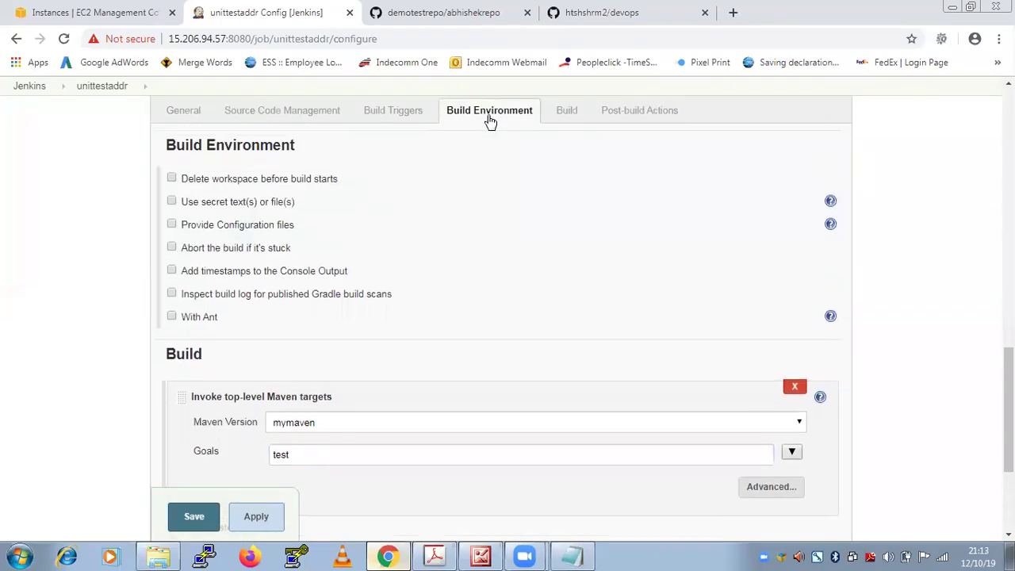
{"action": "left_click", "coordinate": [394, 114]}
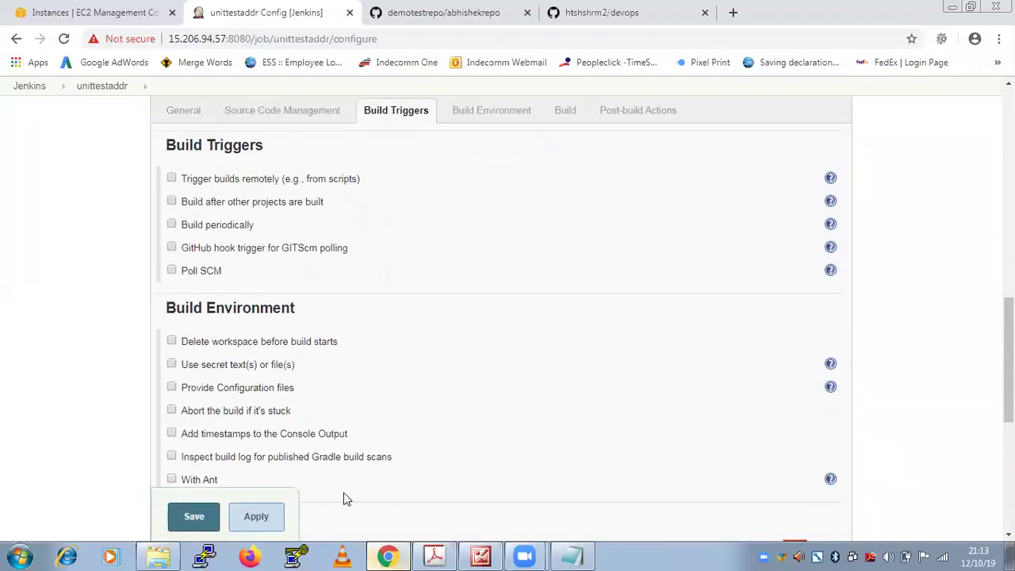
{"action": "left_click", "coordinate": [183, 519]}
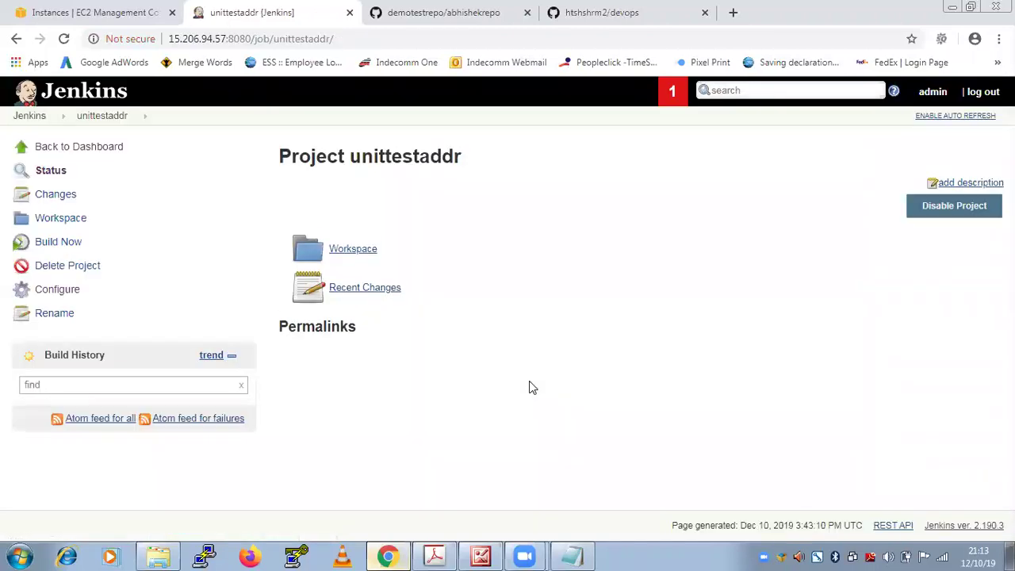
{"action": "left_click", "coordinate": [68, 250]}
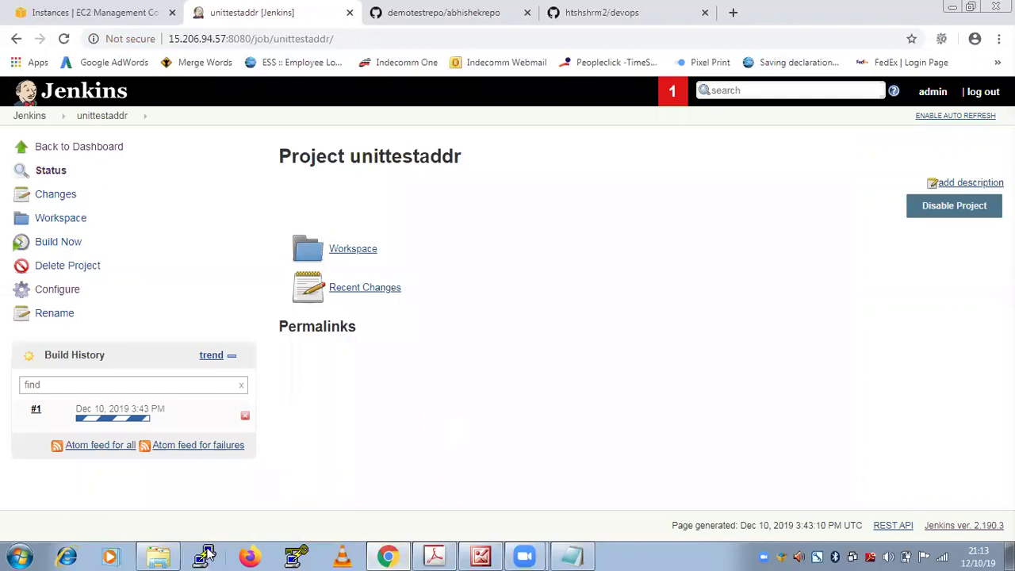
Glance at the GitHub repository pages, then bring up the AWS EC2 instances list
{"action": "left_click", "coordinate": [460, 11]}
{"action": "left_click", "coordinate": [613, 9]}
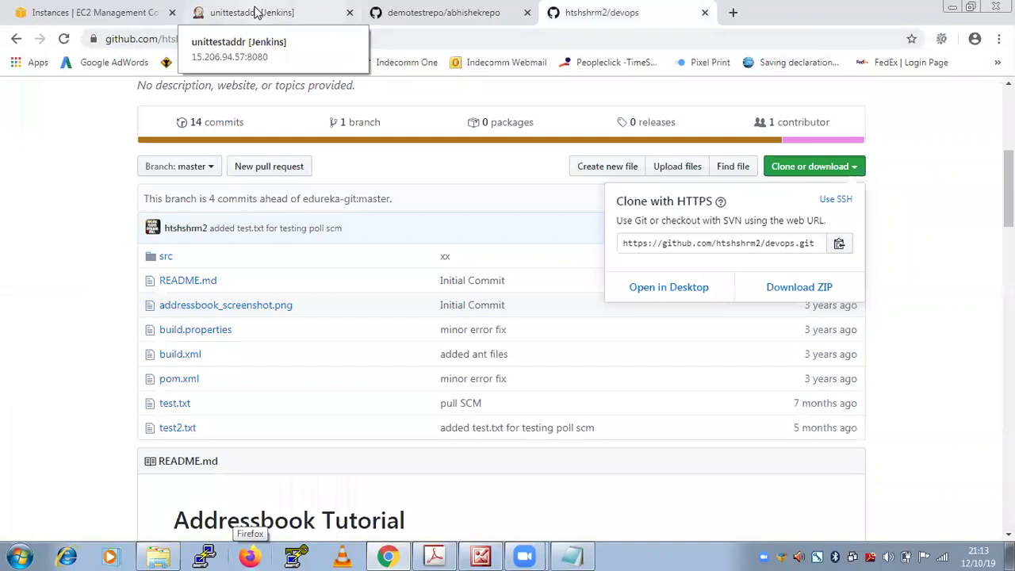
{"action": "left_click", "coordinate": [24, 8]}
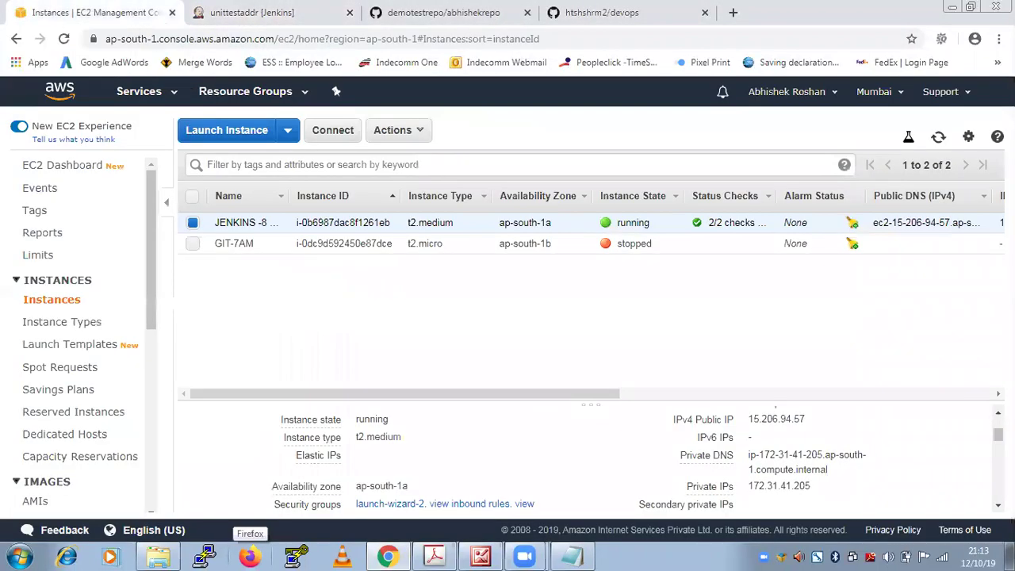
Copy the JENKINS instance's public IP 15.206.94.57 and enter it as PuTTY's host name
{"action": "left_click", "coordinate": [817, 420]}
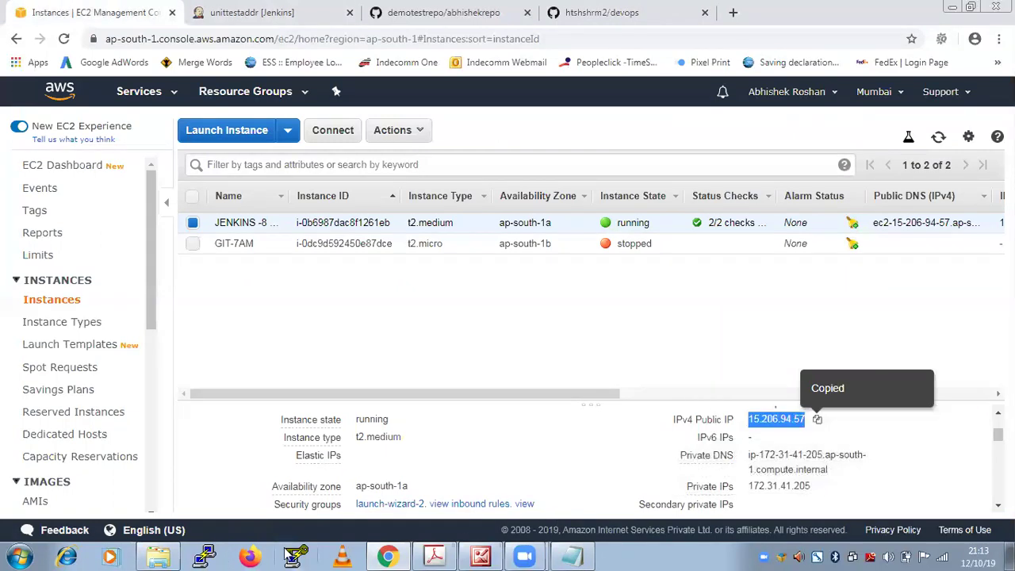
{"action": "left_click", "coordinate": [204, 556]}
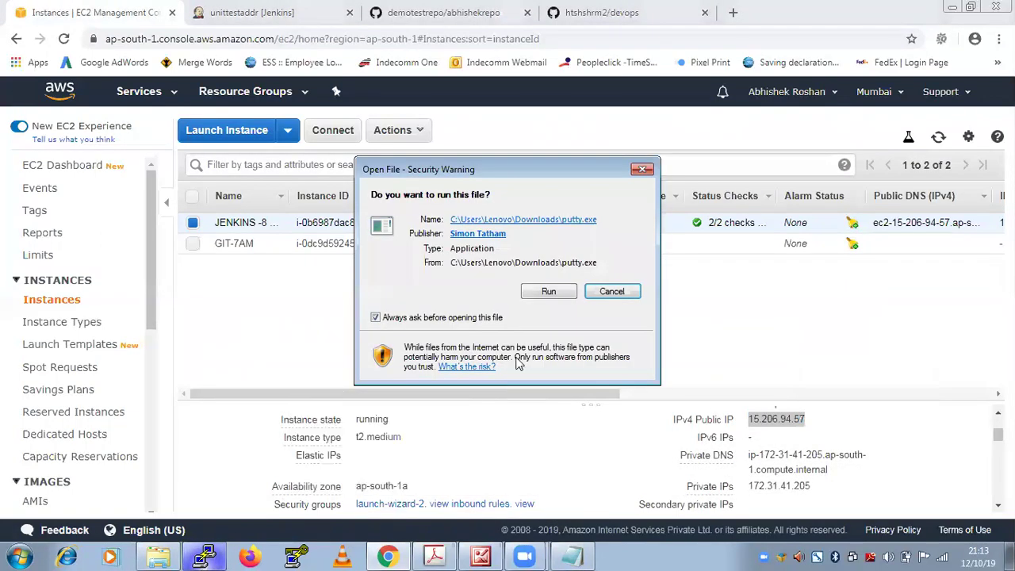
{"action": "left_click", "coordinate": [548, 295]}
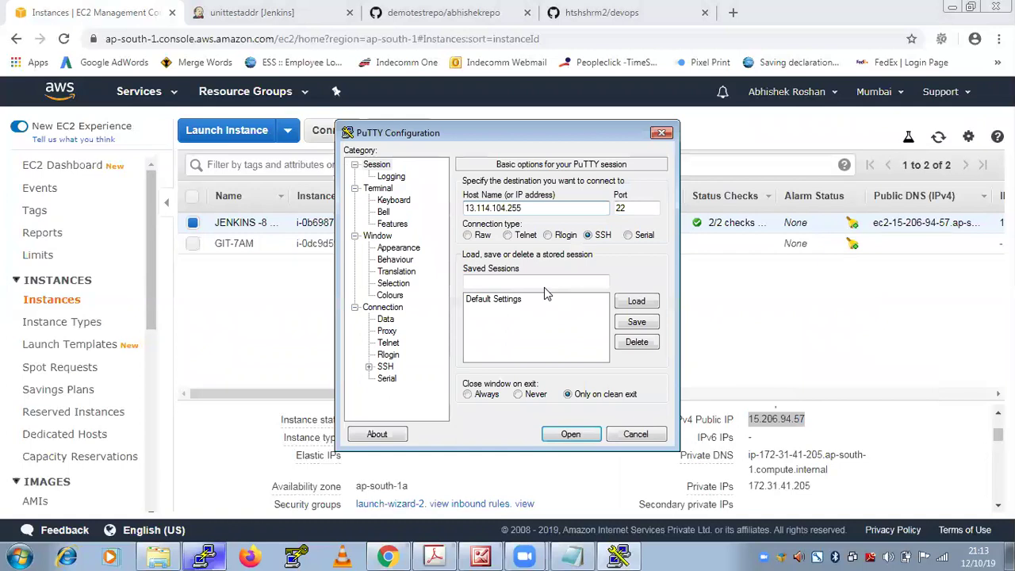
{"action": "key", "text": "ctrl+v"}
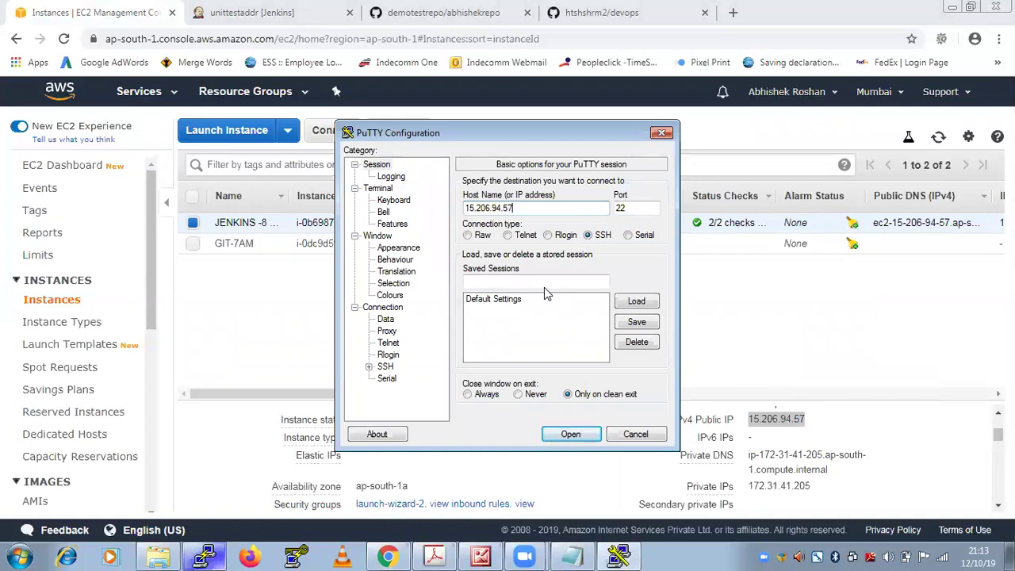
Set mumbaikeypair.ppk from Desktop/LevelUpSkill/keypair as the SSH authentication private key
{"action": "left_click", "coordinate": [381, 368]}
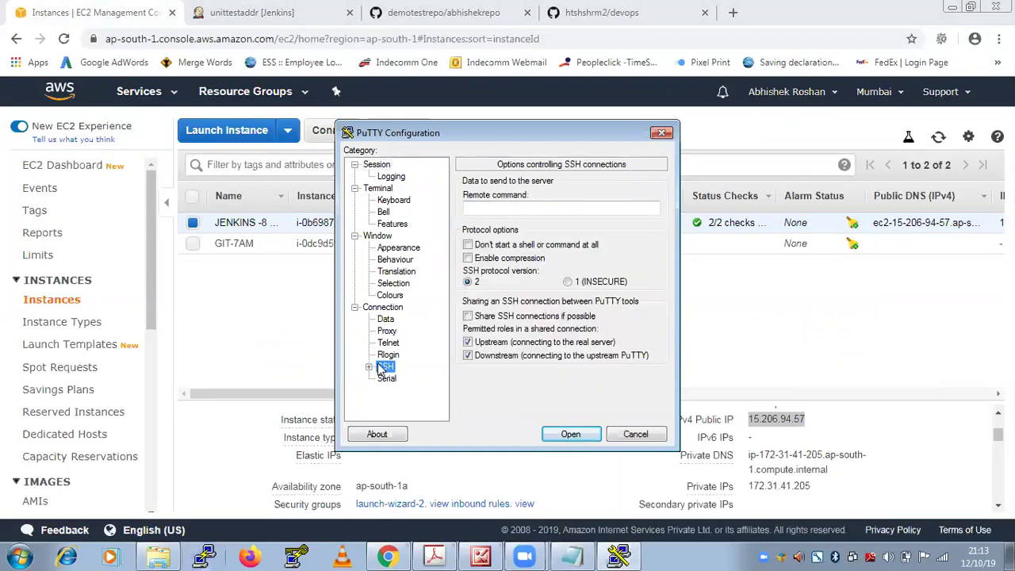
{"action": "left_click", "coordinate": [369, 367]}
{"action": "left_click", "coordinate": [407, 357]}
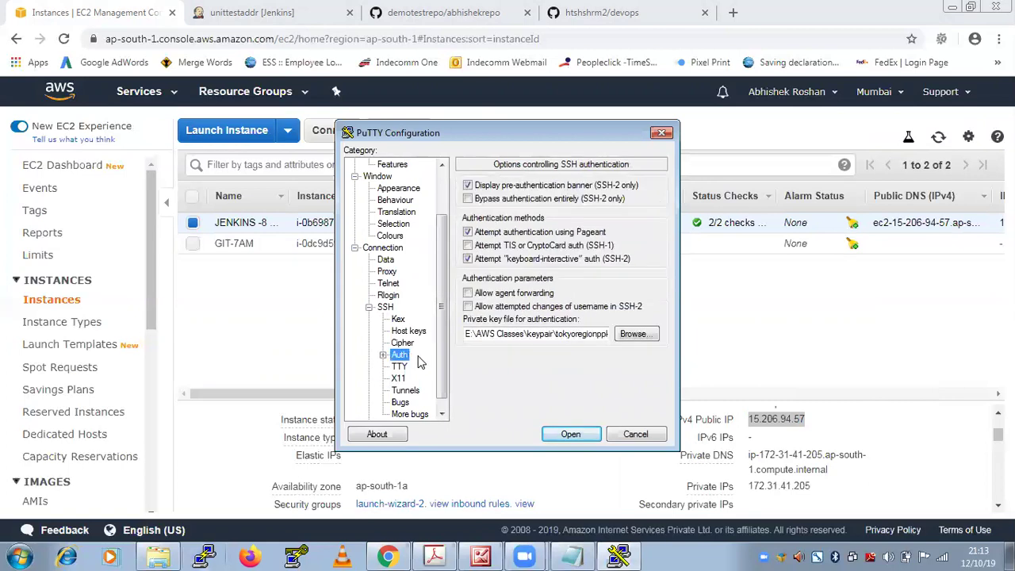
{"action": "left_click", "coordinate": [635, 334]}
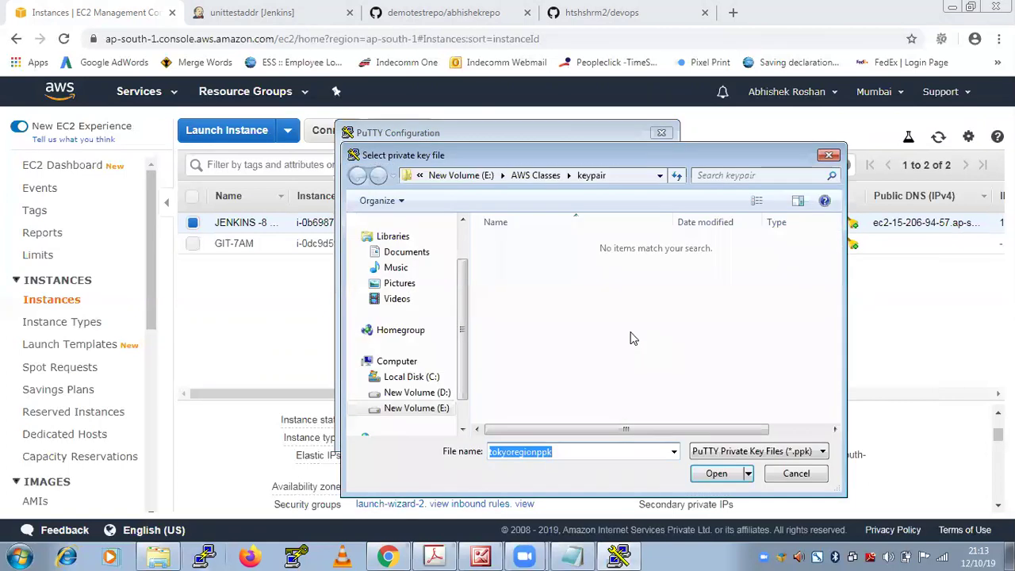
{"action": "left_click", "coordinate": [423, 175]}
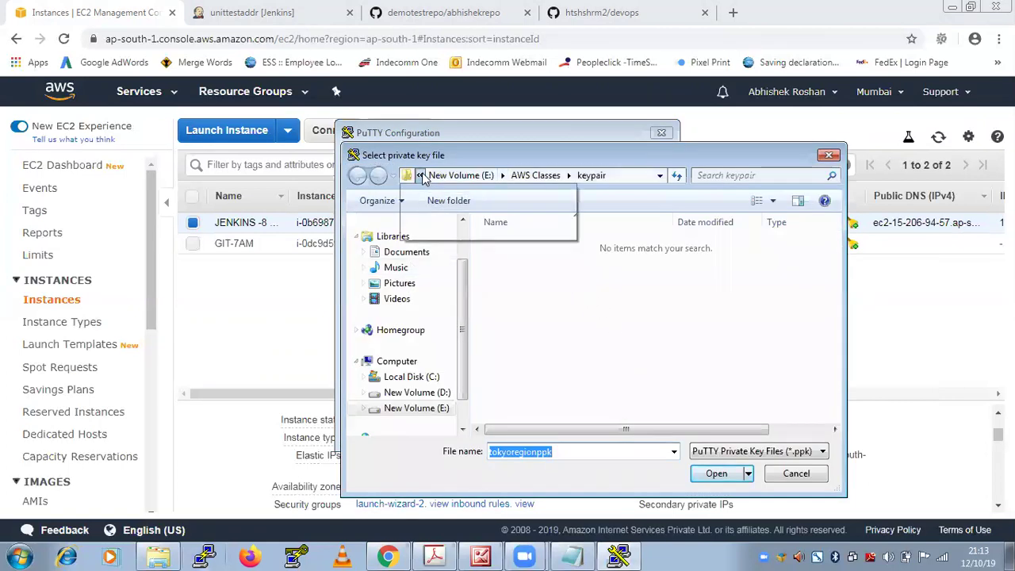
{"action": "left_click", "coordinate": [427, 211]}
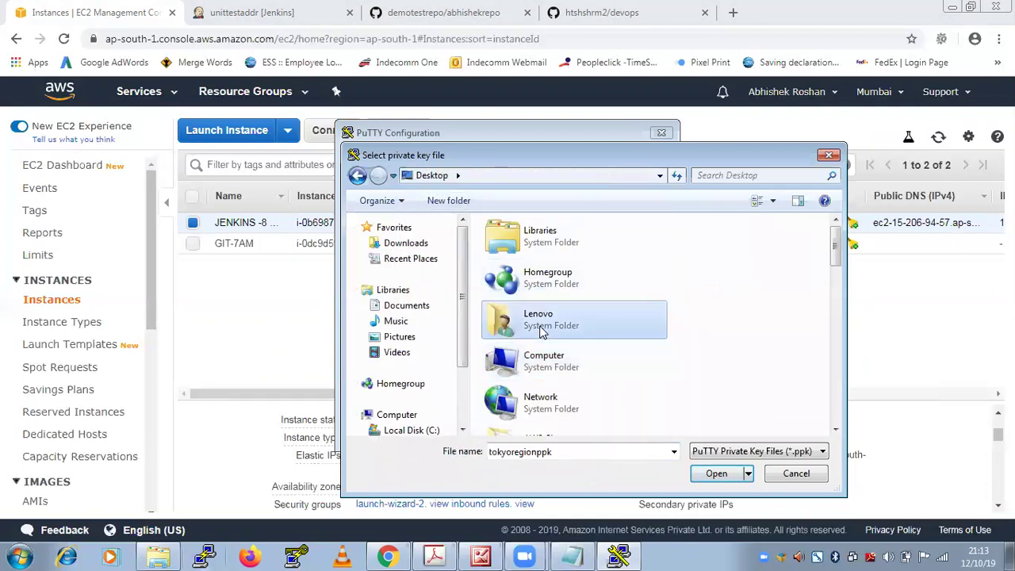
{"action": "scroll", "coordinate": [542, 332], "scroll_direction": "down", "scroll_amount": 5}
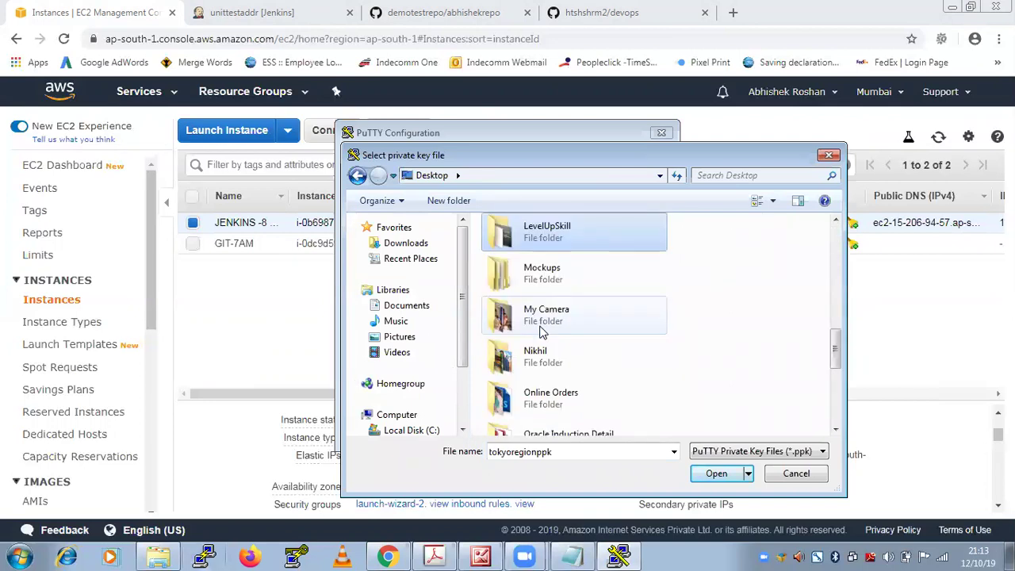
{"action": "key", "text": "Return"}
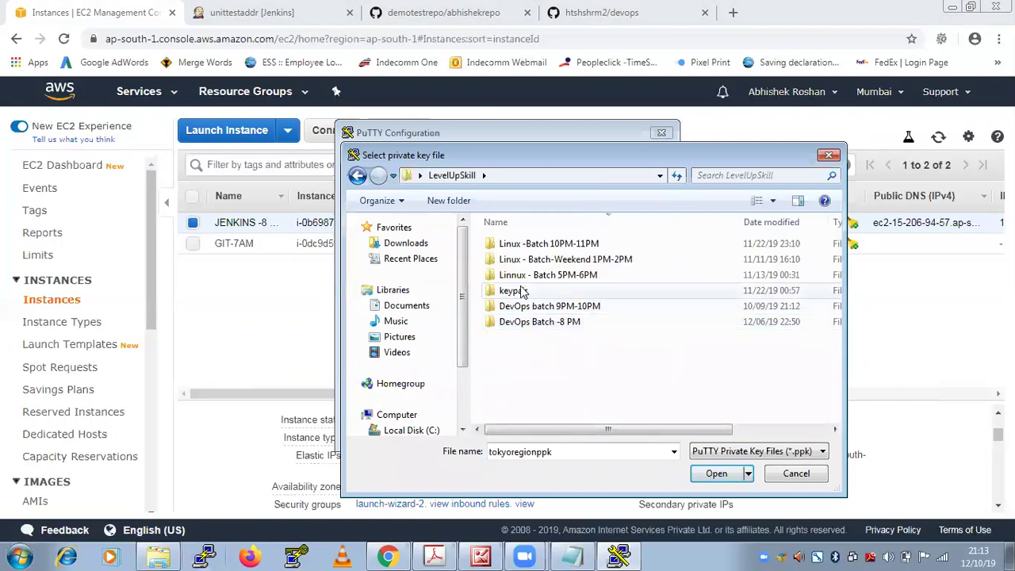
{"action": "double_click", "coordinate": [516, 290]}
{"action": "left_click", "coordinate": [521, 244]}
{"action": "left_click", "coordinate": [717, 473]}
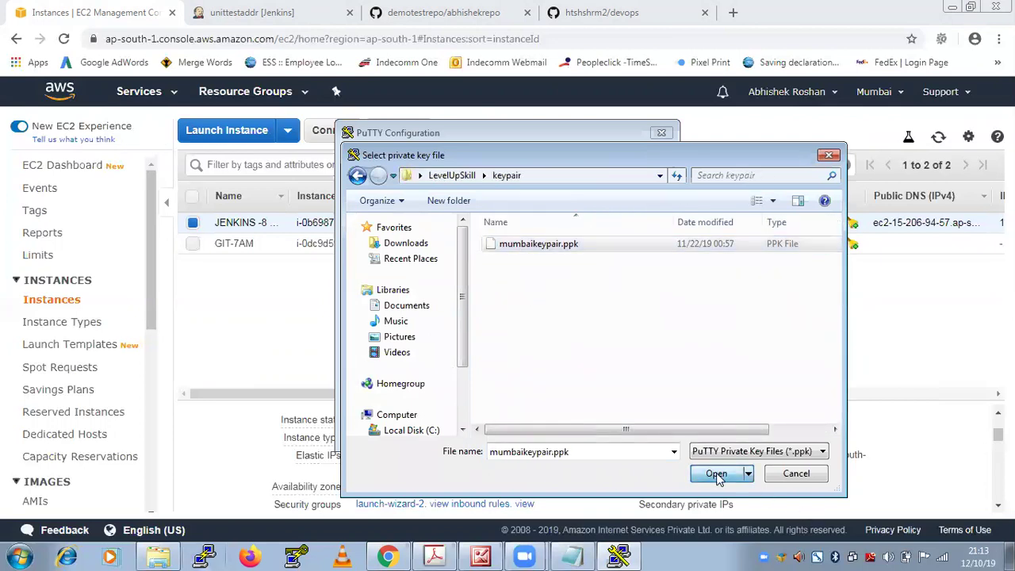
Return to the Session settings and open the SSH connection
{"action": "scroll", "coordinate": [444, 208], "scroll_direction": "up", "scroll_amount": 2}
{"action": "scroll", "coordinate": [446, 208], "scroll_direction": "up", "scroll_amount": 2}
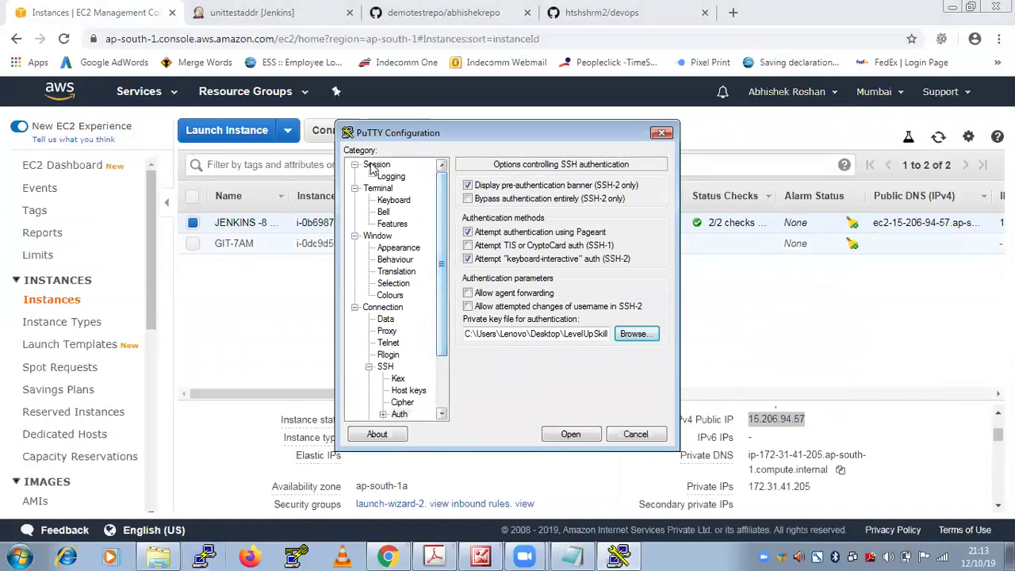
{"action": "left_click", "coordinate": [377, 165]}
{"action": "left_click", "coordinate": [572, 434]}
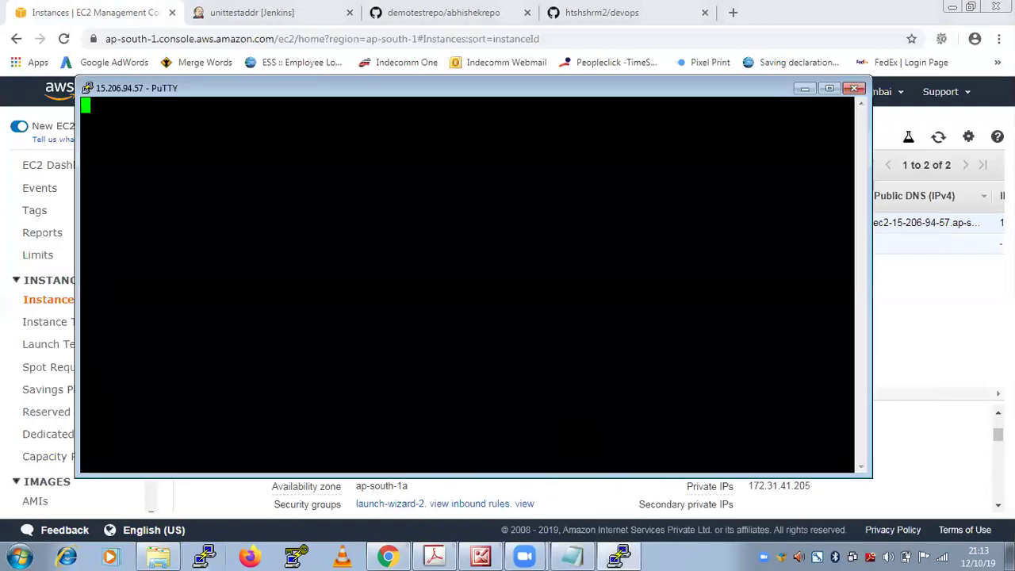
Accept the host key, log in as ubuntu, become root with sudo -i, and clear the screen
{"action": "left_click", "coordinate": [488, 383]}
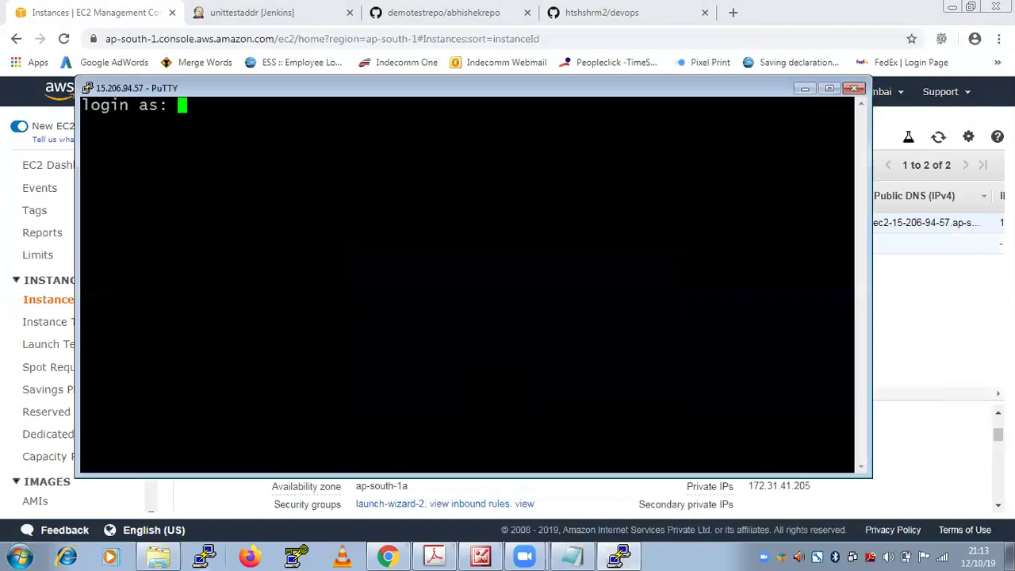
{"action": "type", "text": "ubuntu"}
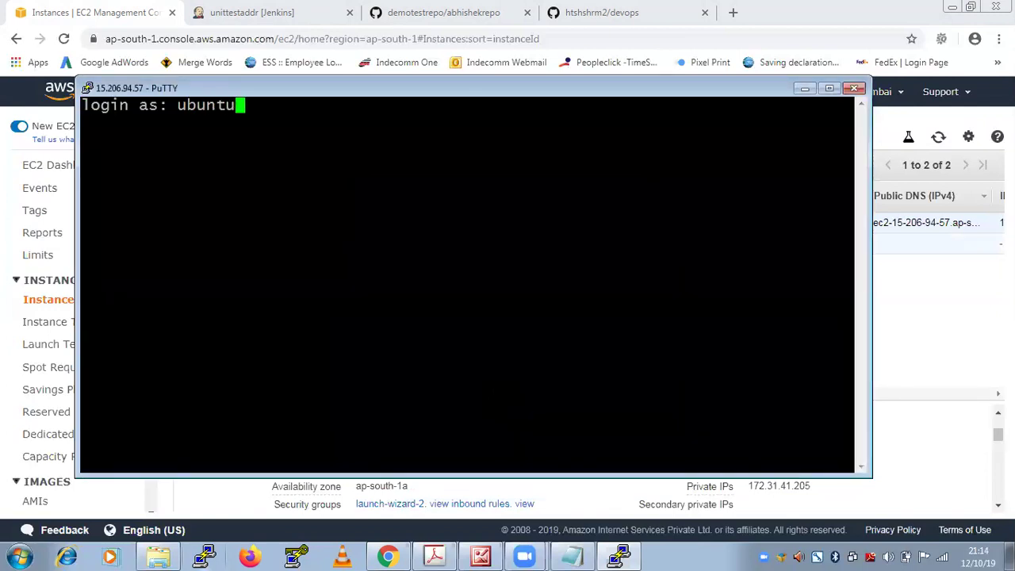
{"action": "key", "text": "Return"}
{"action": "type", "text": "sudo -i"}
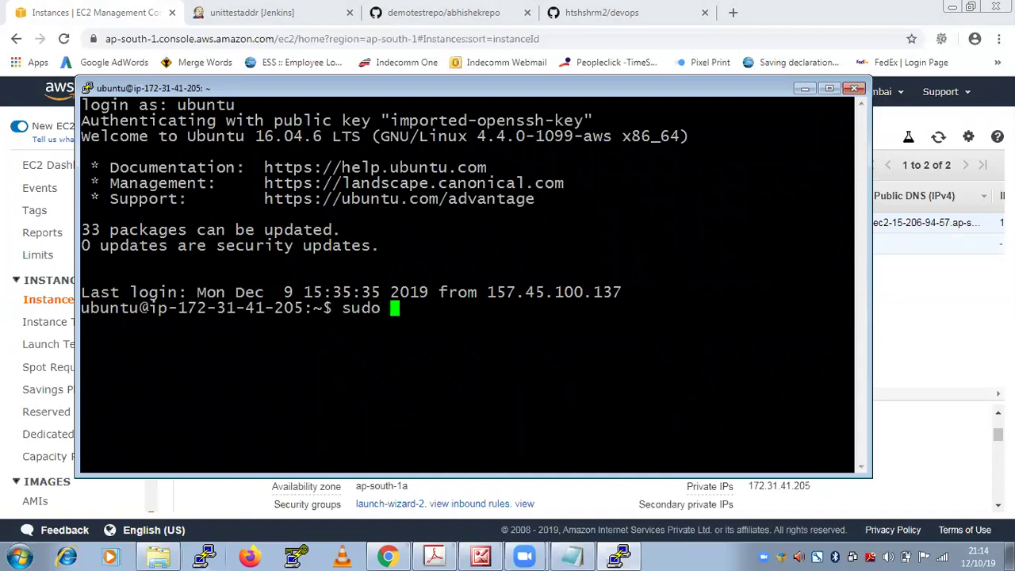
{"action": "key", "text": "Return"}
{"action": "type", "text": "clear"}
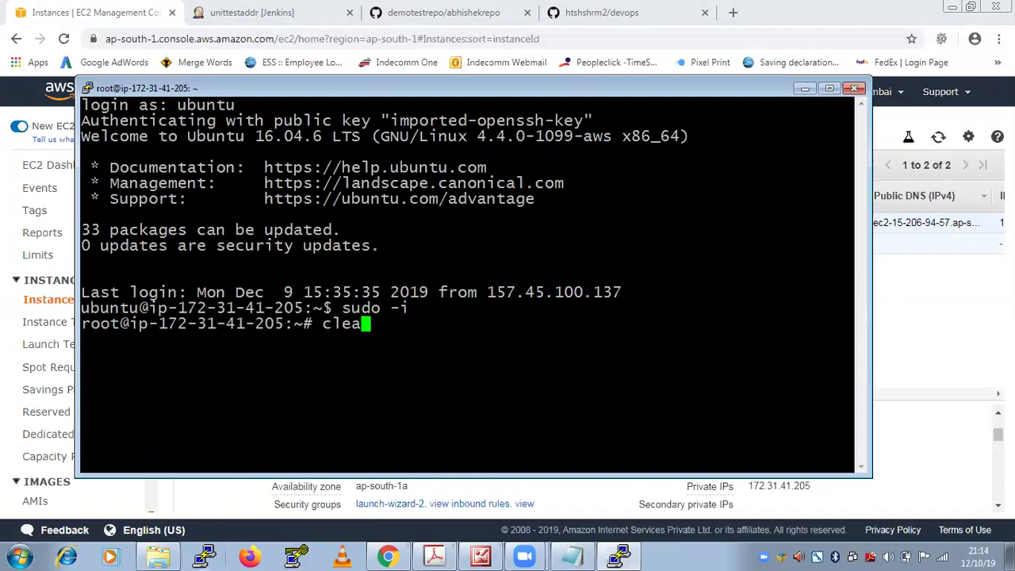
{"action": "key", "text": "Return"}
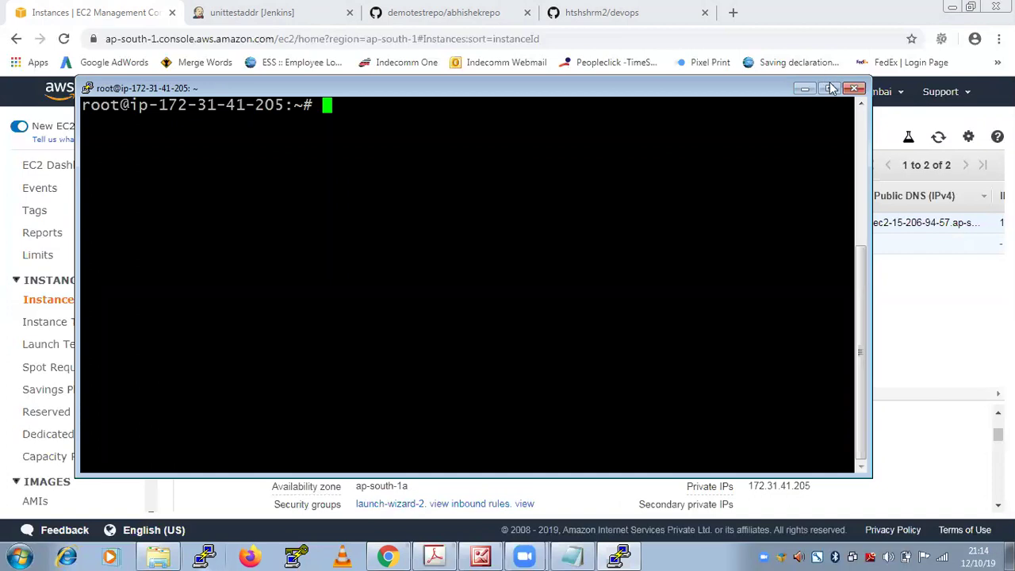
{"action": "left_click", "coordinate": [829, 88]}
Follow /tmp/auditjenkins.log.0 with tail -f, select the latest build entry, and return to Chrome
{"action": "type", "text": "tail -f"}
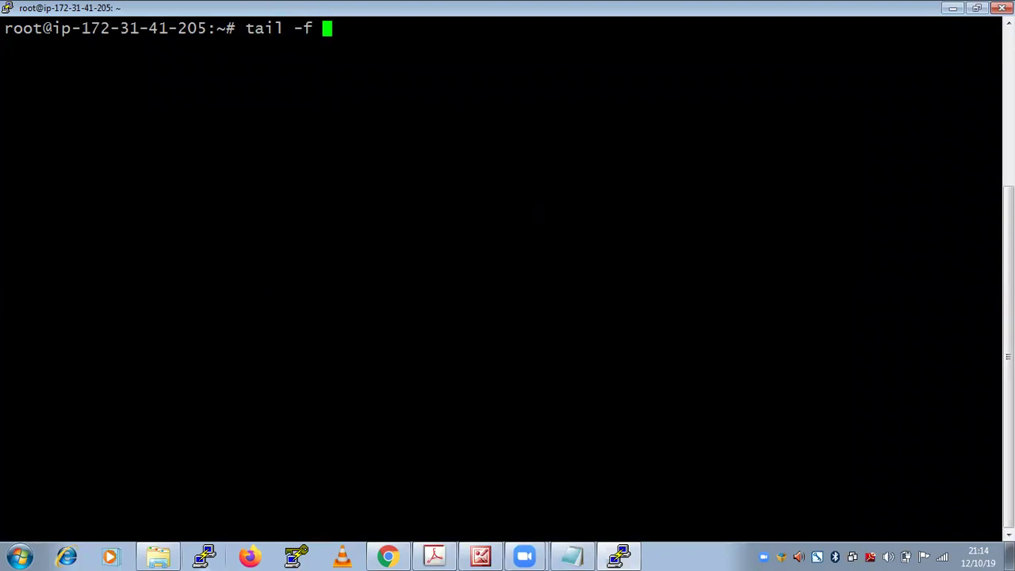
{"action": "type", "text": "/tmp/au"}
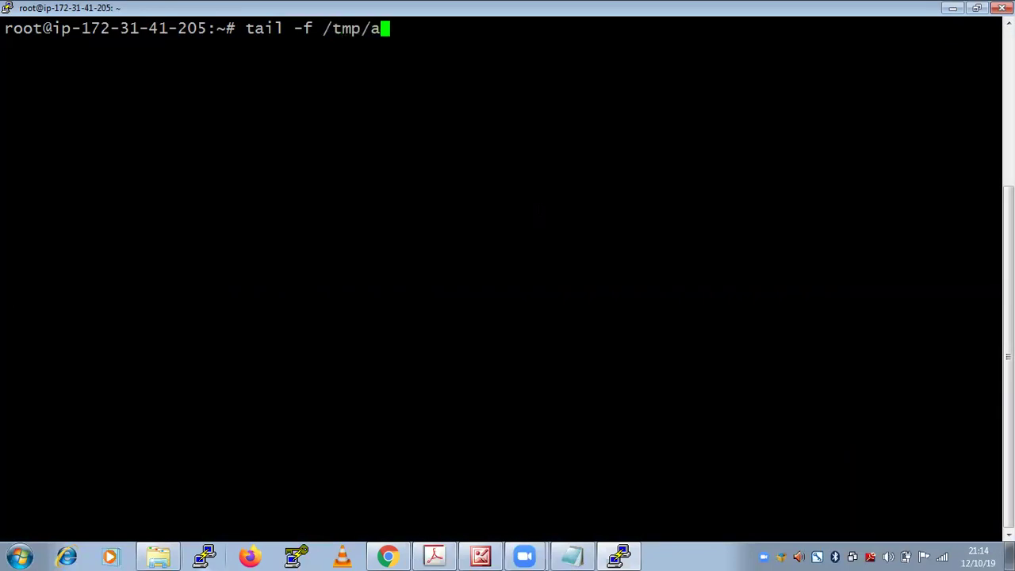
{"action": "key", "text": "Tab"}
{"action": "key", "text": "Return"}
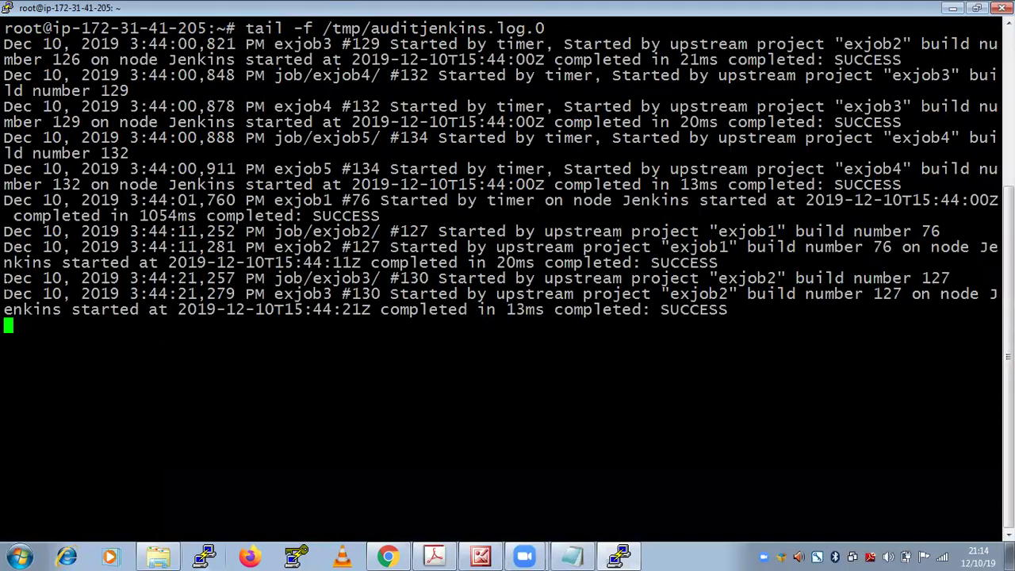
{"action": "left_click_drag", "start_coordinate": [4, 310], "coordinate": [909, 311]}
{"action": "left_click", "coordinate": [953, 8]}
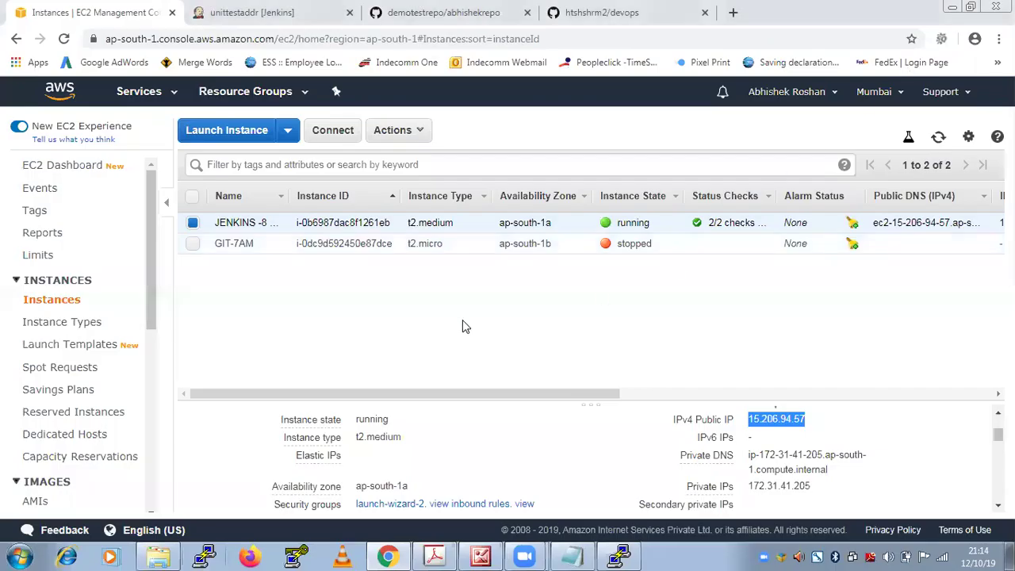
Open build #1's console output and highlight its Finished: SUCCESS line
{"action": "left_click", "coordinate": [433, 11]}
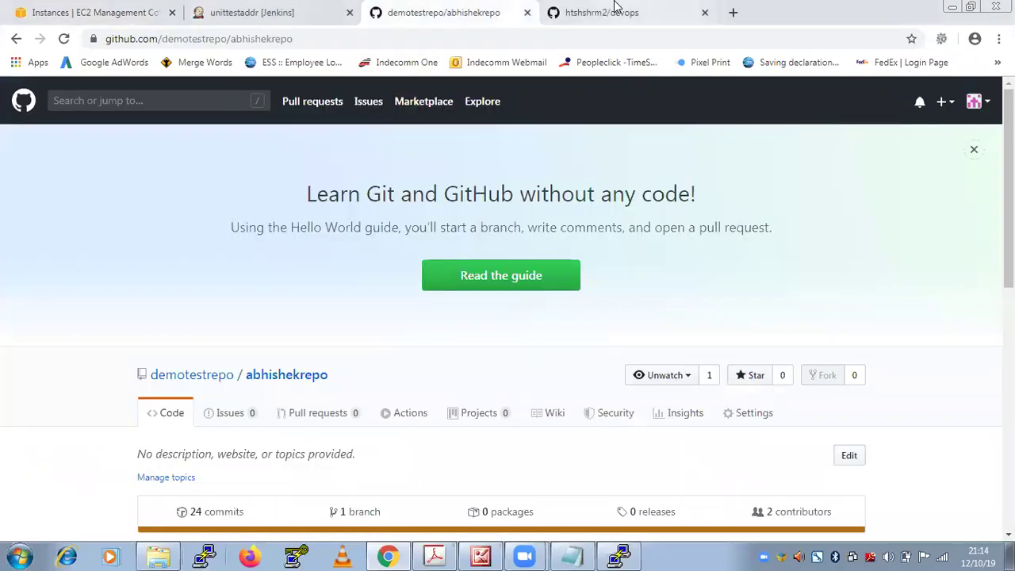
{"action": "left_click", "coordinate": [613, 13]}
{"action": "left_click", "coordinate": [311, 13]}
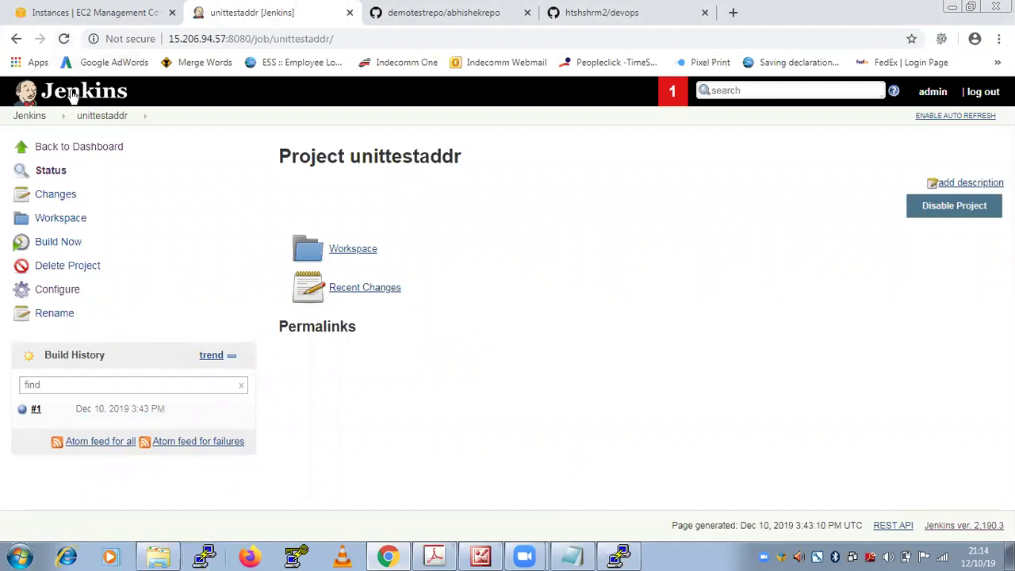
{"action": "left_click", "coordinate": [48, 409]}
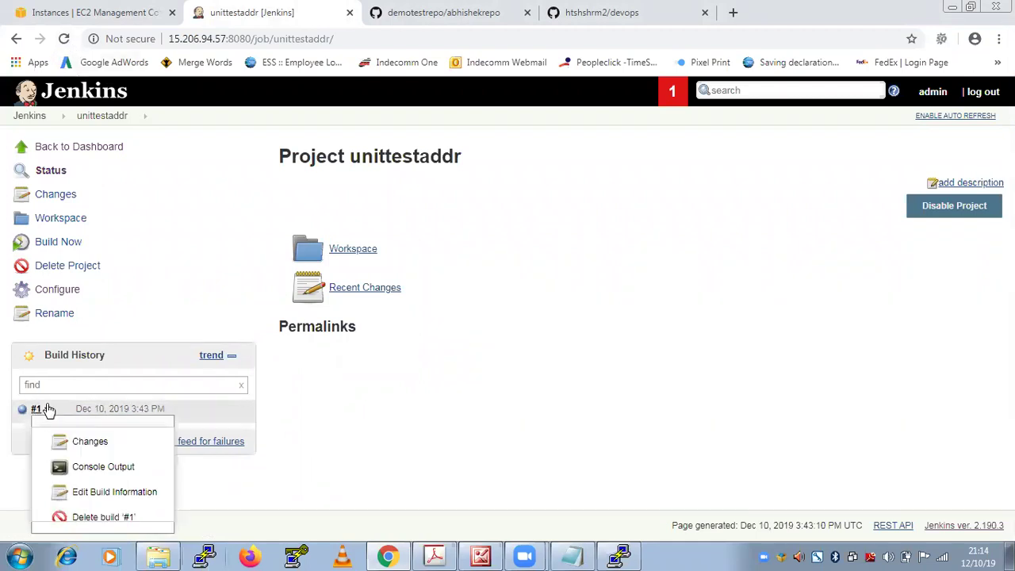
{"action": "left_click", "coordinate": [82, 466]}
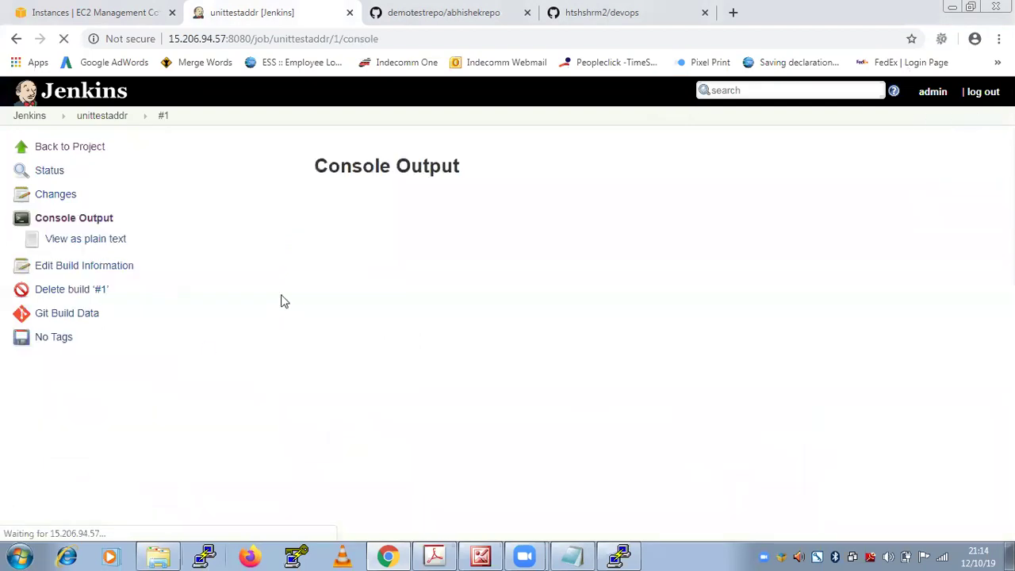
{"action": "scroll", "coordinate": [548, 381], "scroll_direction": "down", "scroll_amount": 15}
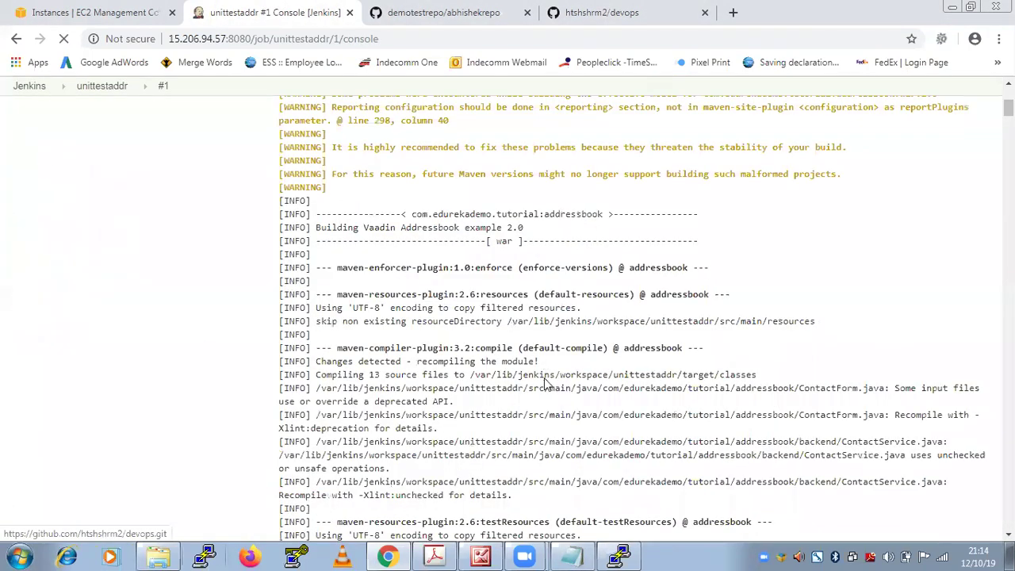
{"action": "scroll", "coordinate": [596, 394], "scroll_direction": "down", "scroll_amount": 10}
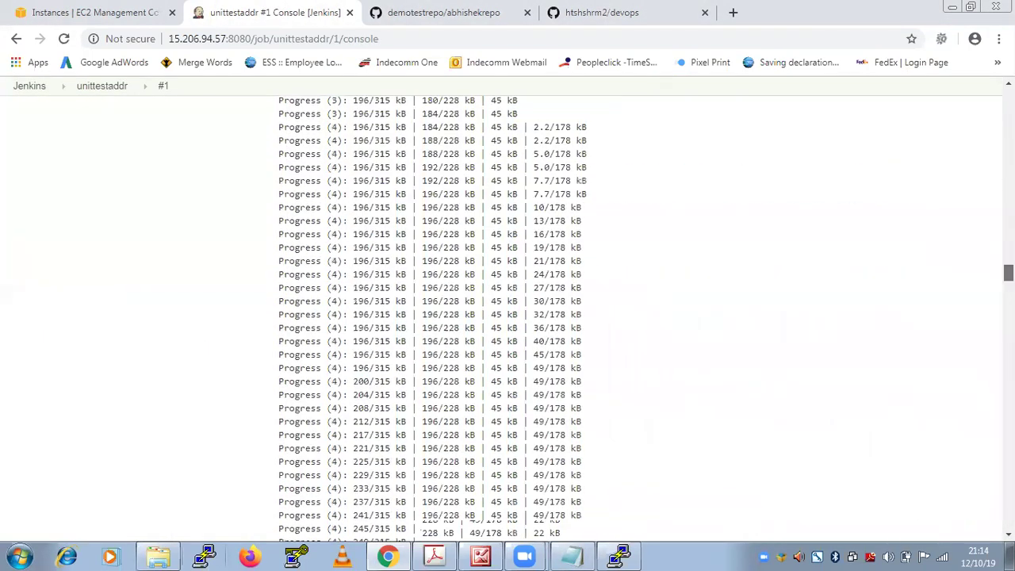
{"action": "left_click_drag", "start_coordinate": [372, 476], "coordinate": [284, 485]}
{"action": "left_click", "coordinate": [290, 432]}
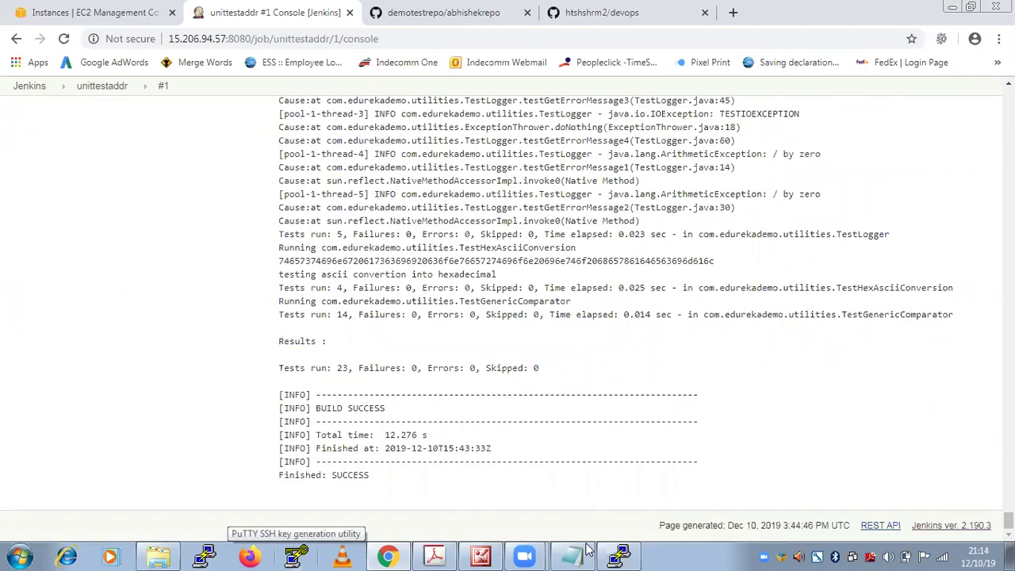
Check the newest audit log entries in PuTTY, then minimize the terminal
{"action": "left_click", "coordinate": [619, 554]}
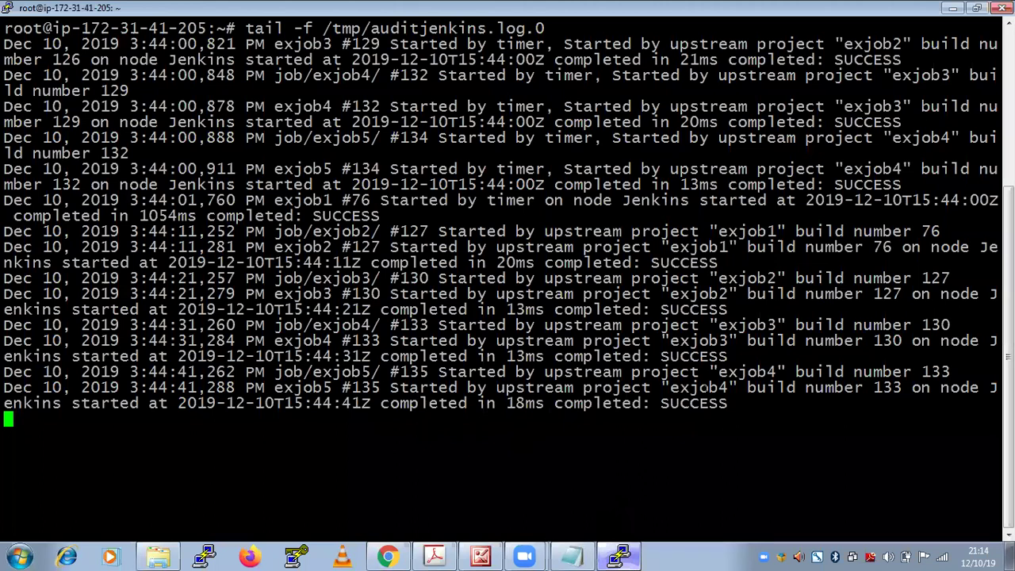
{"action": "left_click_drag", "start_coordinate": [738, 404], "coordinate": [113, 371]}
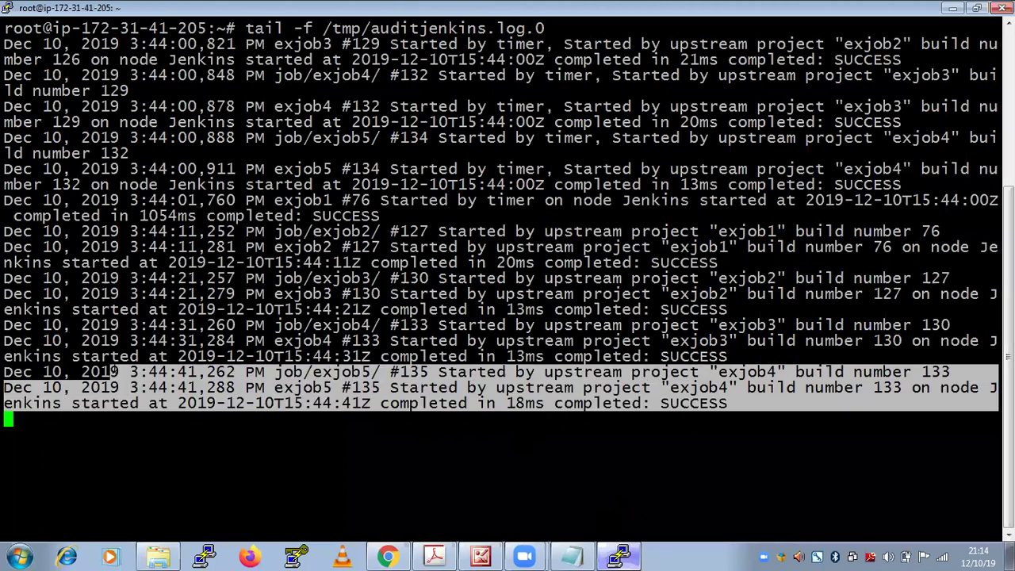
{"action": "left_click", "coordinate": [401, 394]}
{"action": "left_click_drag", "start_coordinate": [738, 388], "coordinate": [8, 388]}
{"action": "left_click", "coordinate": [8, 388]}
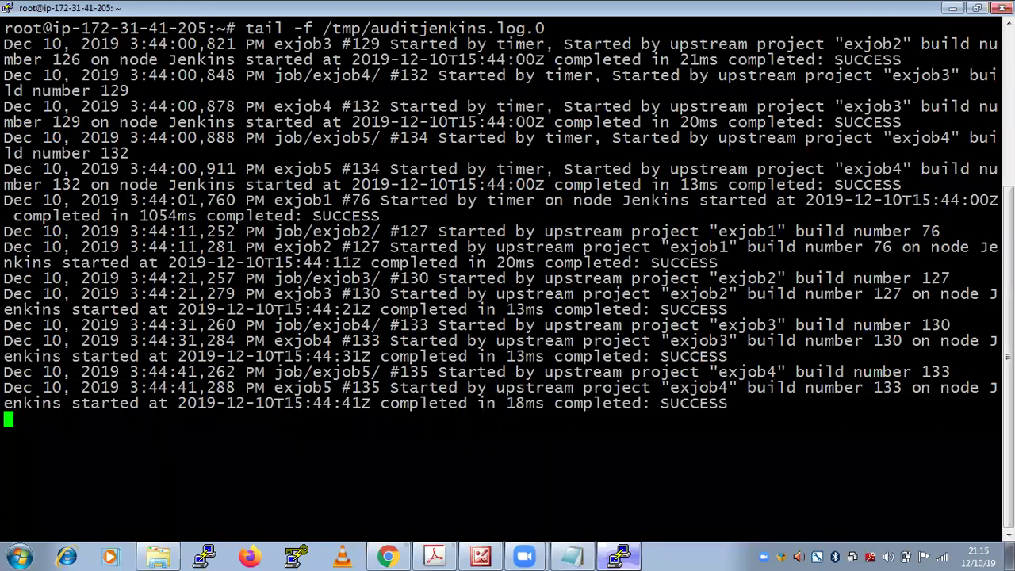
{"action": "key", "text": "Return"}
{"action": "key", "text": "Return"}
{"action": "key", "text": "Return"}
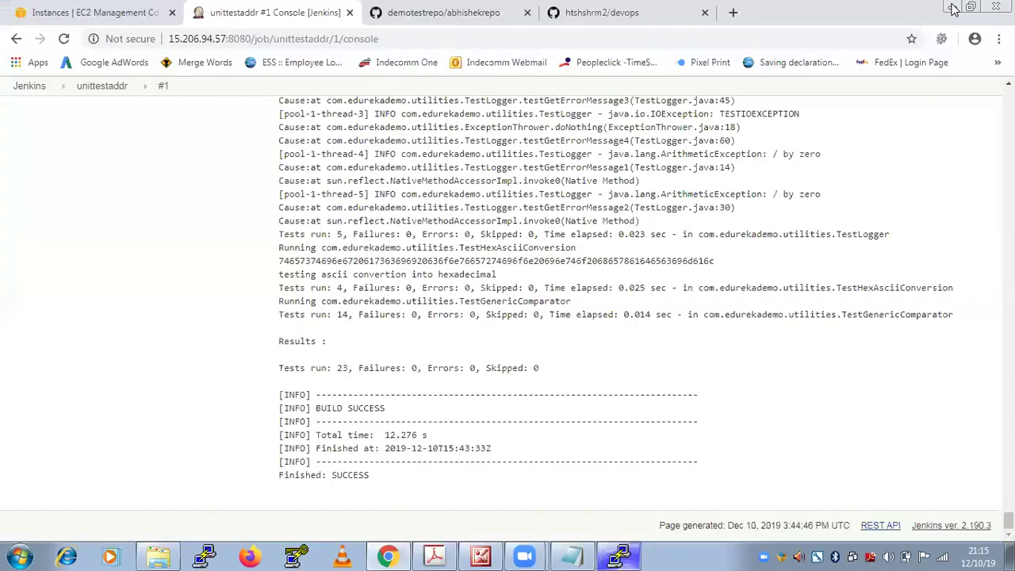
{"action": "left_click", "coordinate": [953, 8]}
Scroll up through the console log and consult the jobs, goals and plugins diagram
{"action": "scroll", "coordinate": [624, 316], "scroll_direction": "up", "scroll_amount": 7}
{"action": "scroll", "coordinate": [623, 316], "scroll_direction": "up", "scroll_amount": 15}
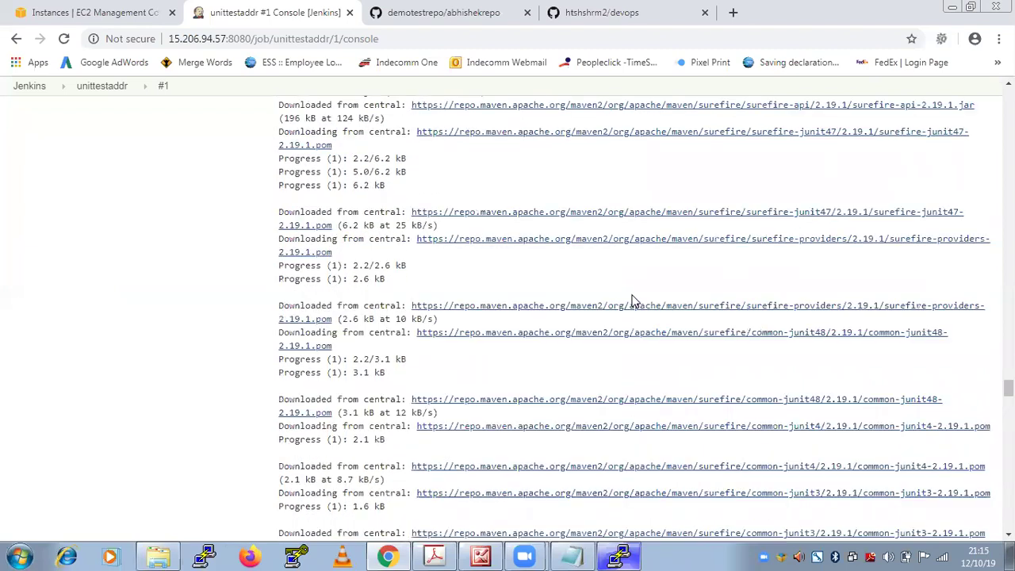
{"action": "scroll", "coordinate": [632, 301], "scroll_direction": "up", "scroll_amount": 5}
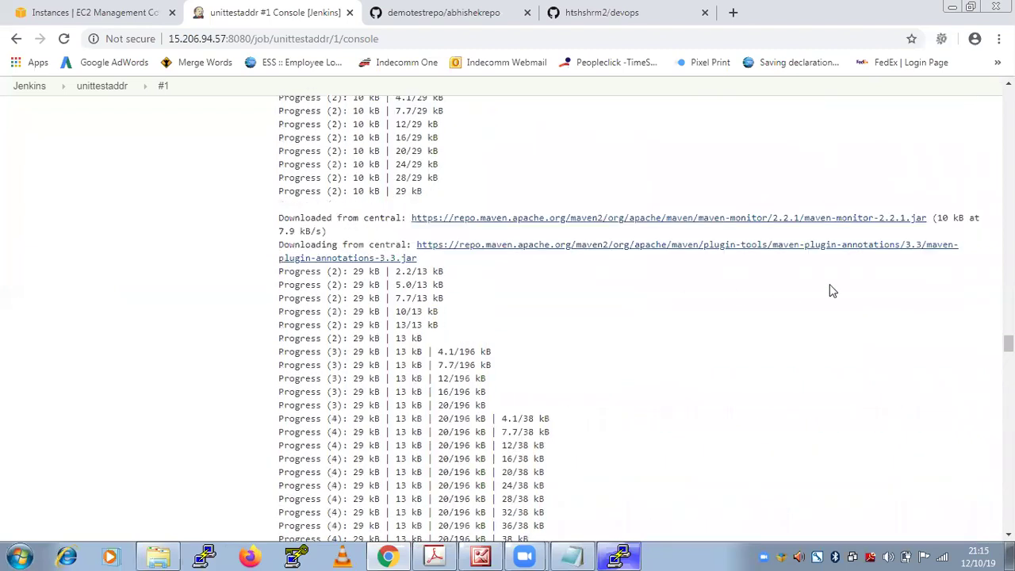
{"action": "left_click", "coordinate": [476, 557]}
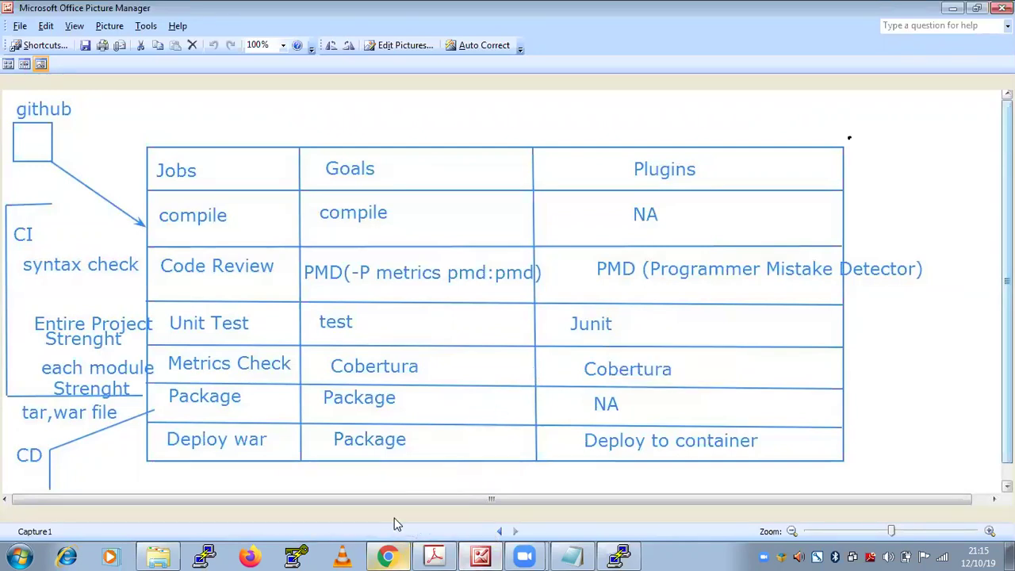
{"action": "left_click", "coordinate": [388, 555]}
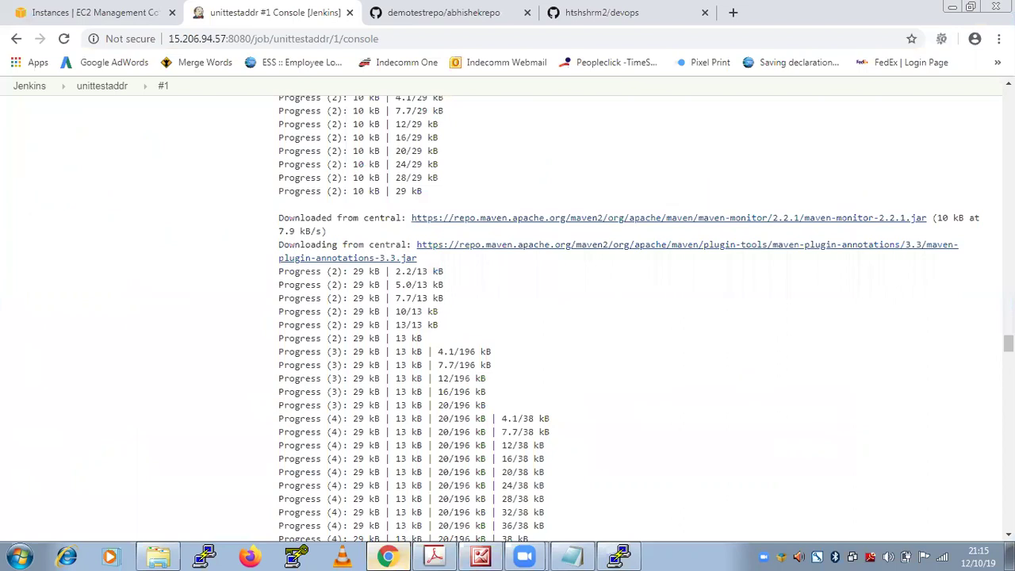
Read the log from its start, showing the devops repo clone and mvn test, then open unittestaddr
{"action": "scroll", "coordinate": [508, 318], "scroll_direction": "up", "scroll_amount": 15}
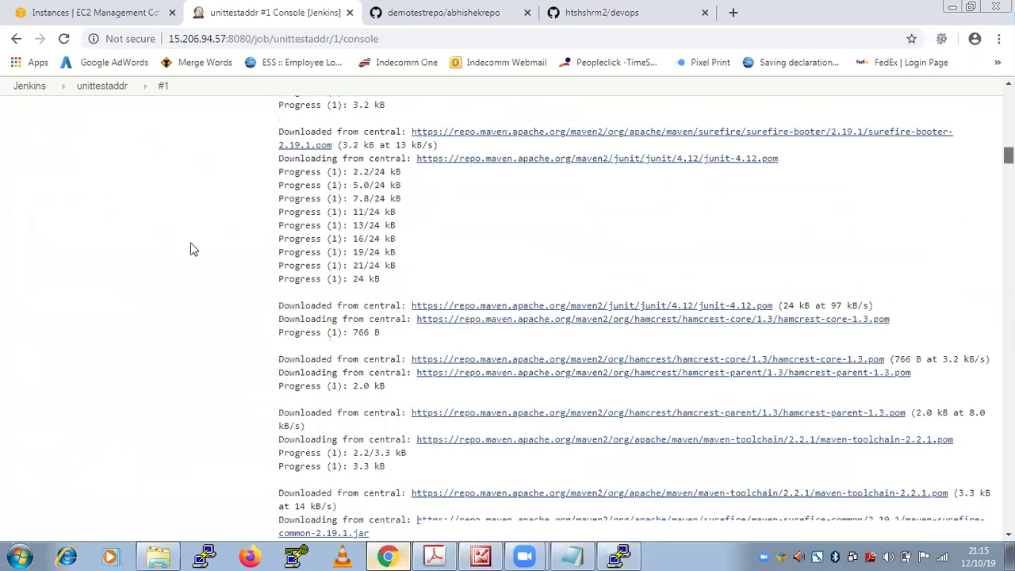
{"action": "scroll", "coordinate": [109, 280], "scroll_direction": "up", "scroll_amount": 5}
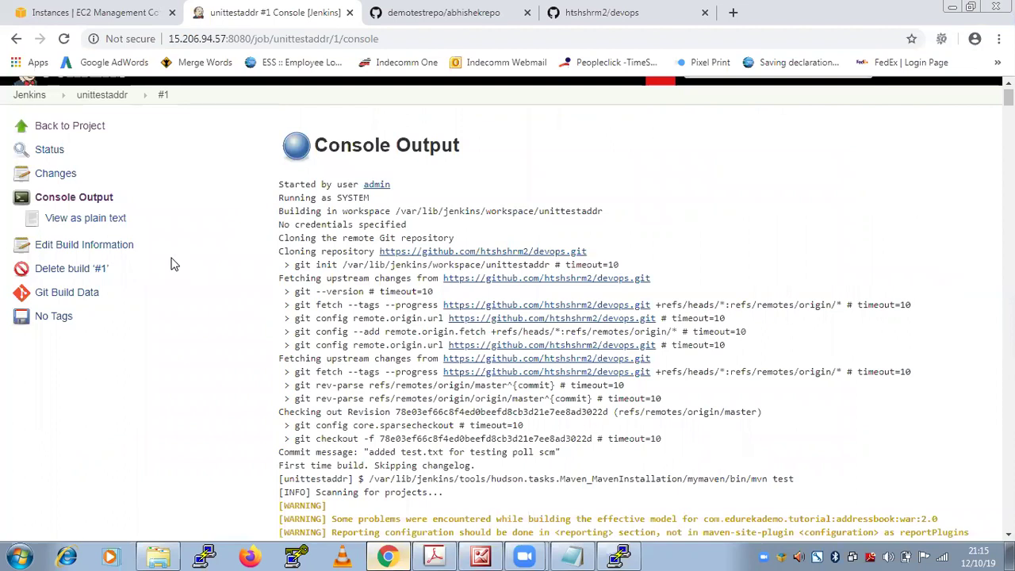
{"action": "left_click", "coordinate": [102, 95]}
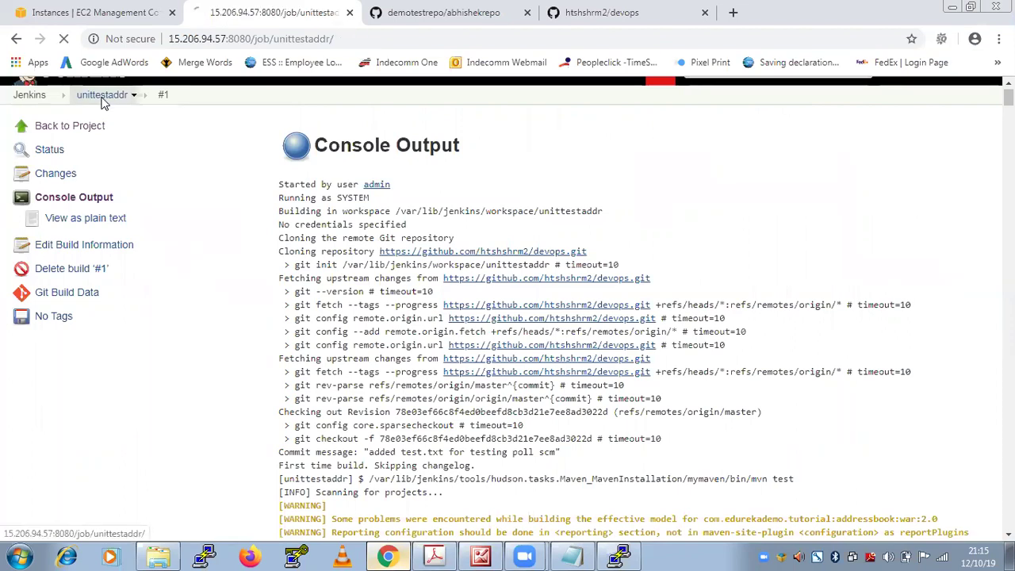
Browse the workspace to target/surefire-reports, then view the diagram pairing Unit Test with test and Junit
{"action": "left_click", "coordinate": [338, 251]}
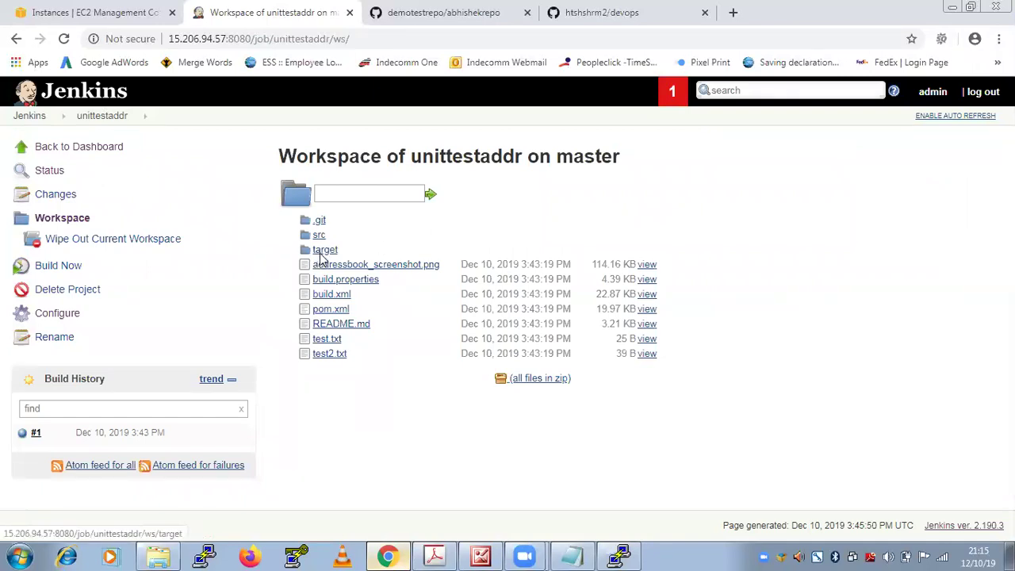
{"action": "left_click", "coordinate": [322, 254]}
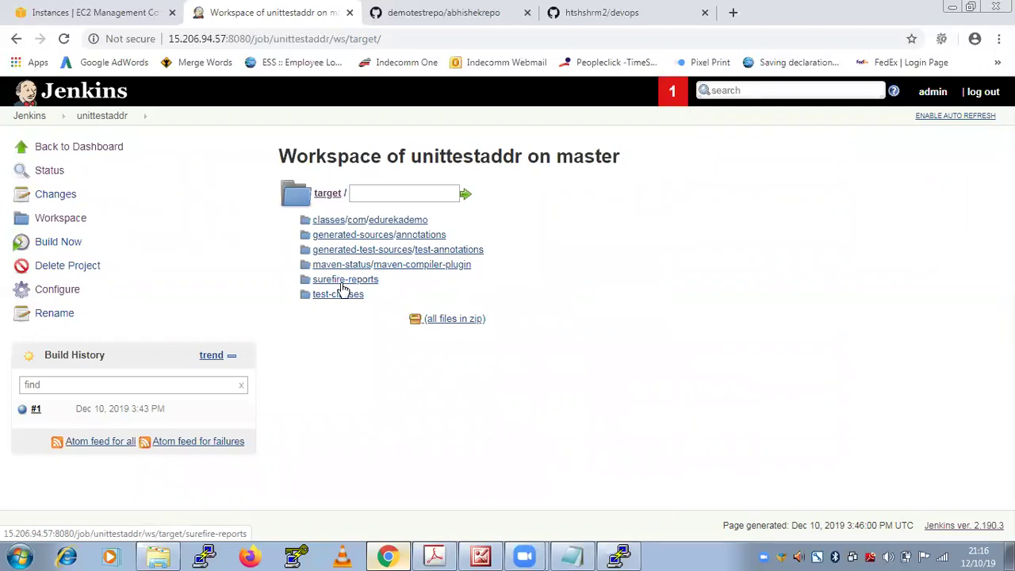
{"action": "left_click", "coordinate": [343, 282]}
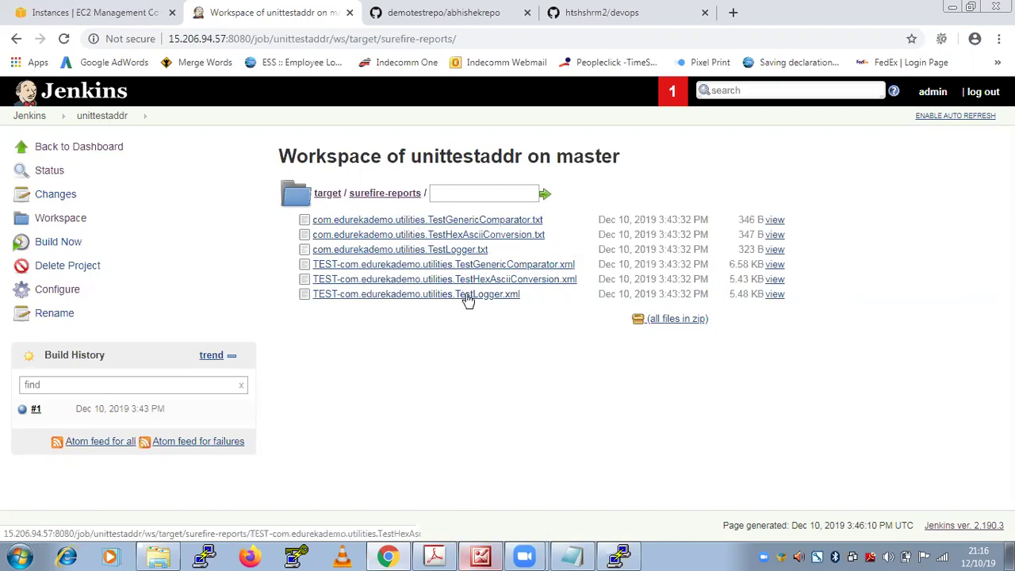
{"action": "left_click", "coordinate": [481, 555]}
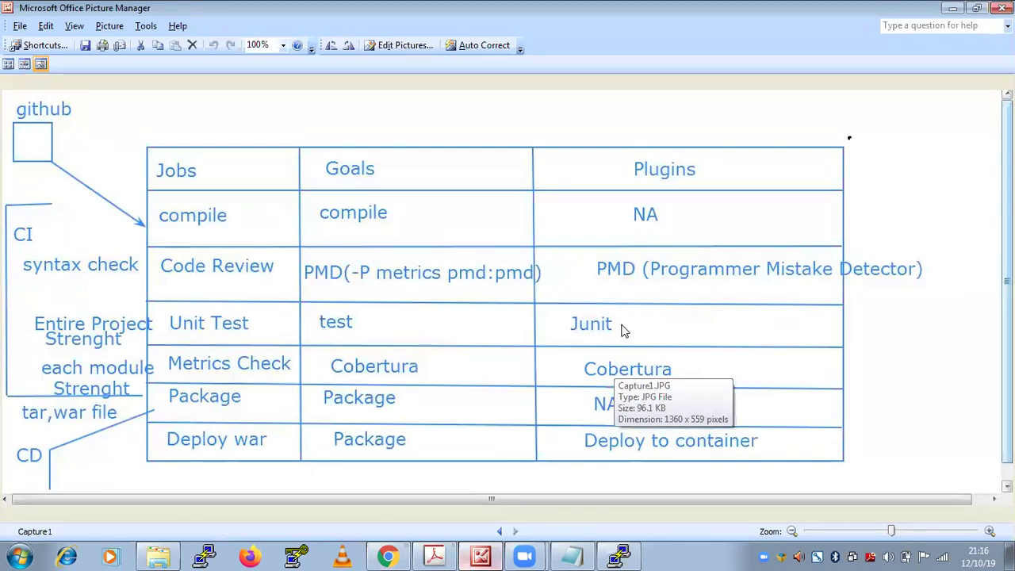
Compare against the notes and diagram, then open the TestGenericComparator XML report (tests=14, failures=0)
{"action": "left_click", "coordinate": [577, 555]}
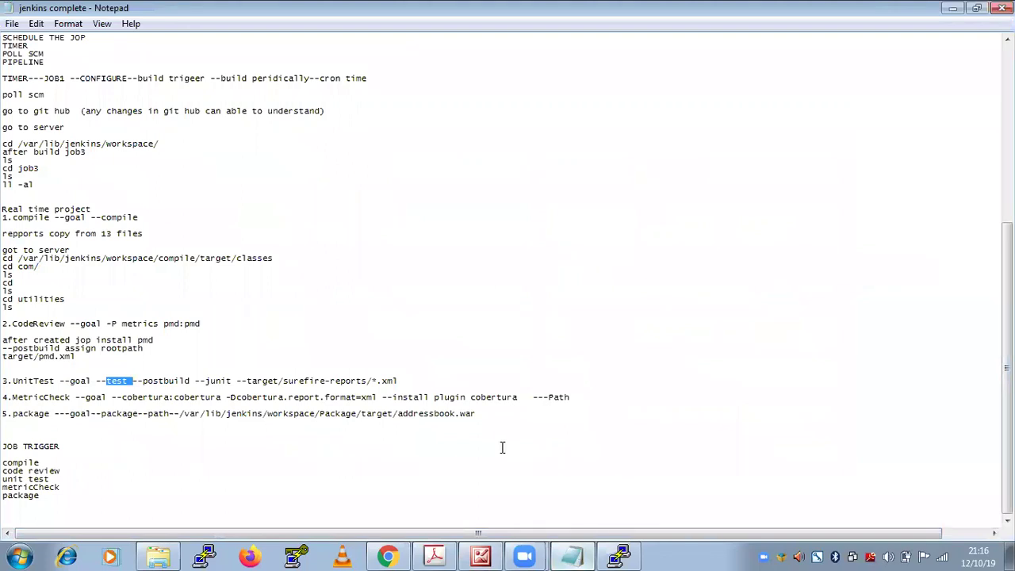
{"action": "left_click", "coordinate": [388, 556]}
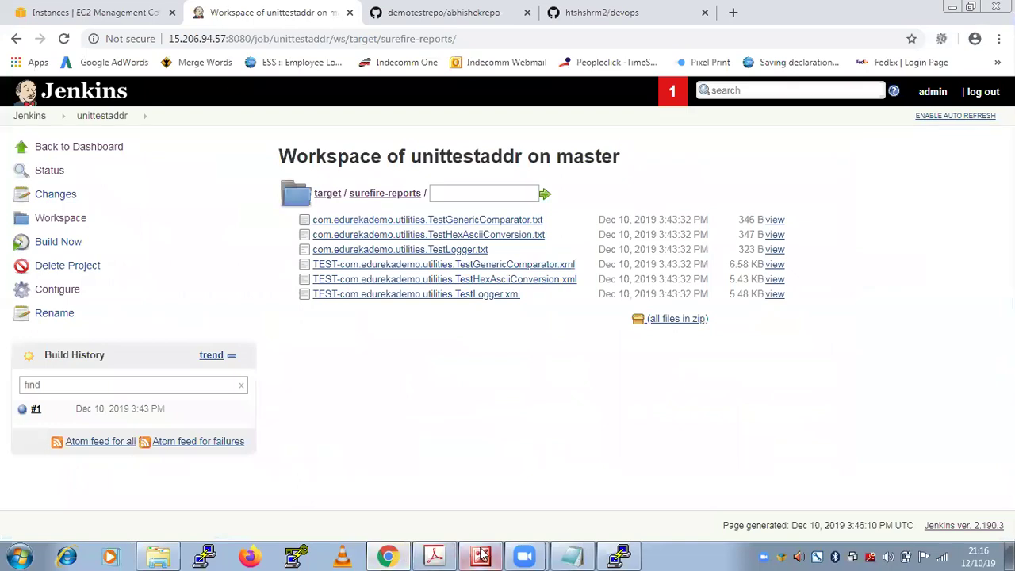
{"action": "left_click", "coordinate": [481, 555]}
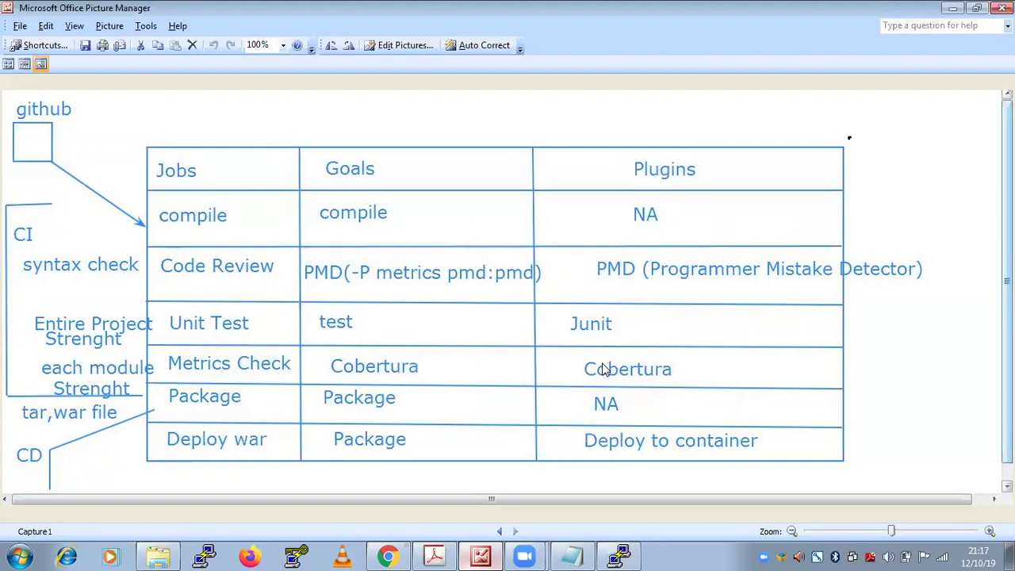
{"action": "left_click", "coordinate": [574, 555]}
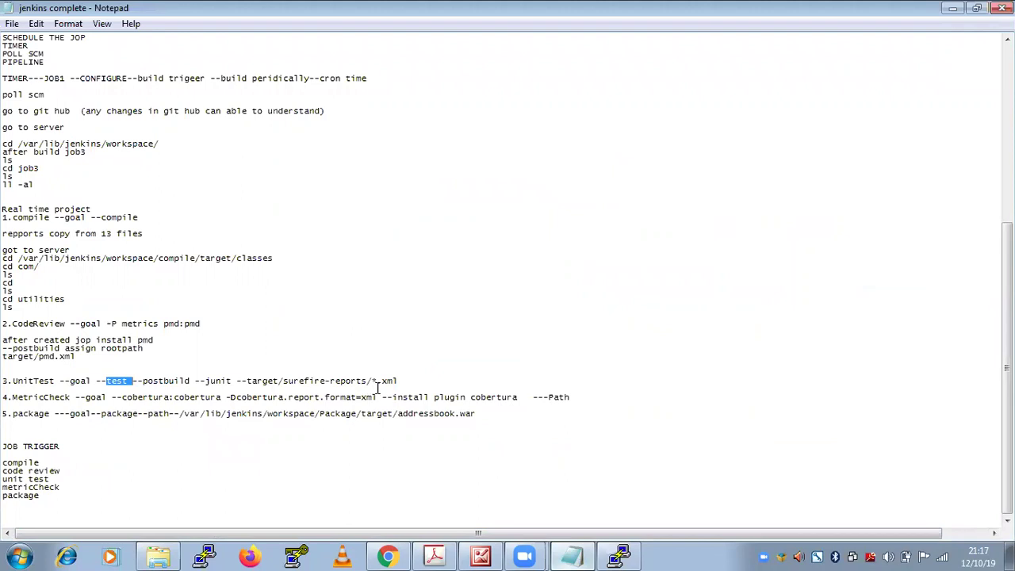
{"action": "left_click", "coordinate": [395, 555]}
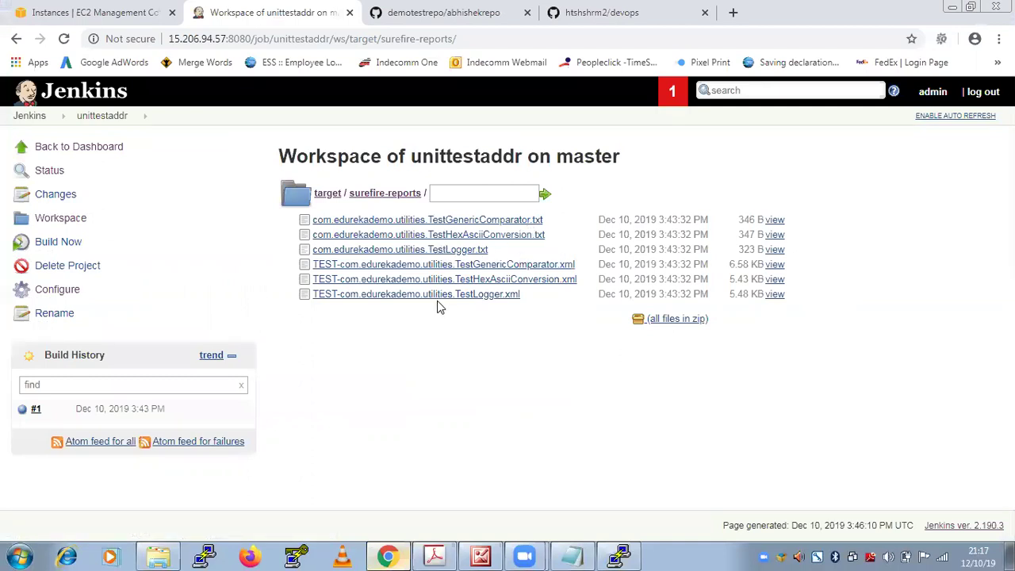
{"action": "left_click", "coordinate": [442, 265]}
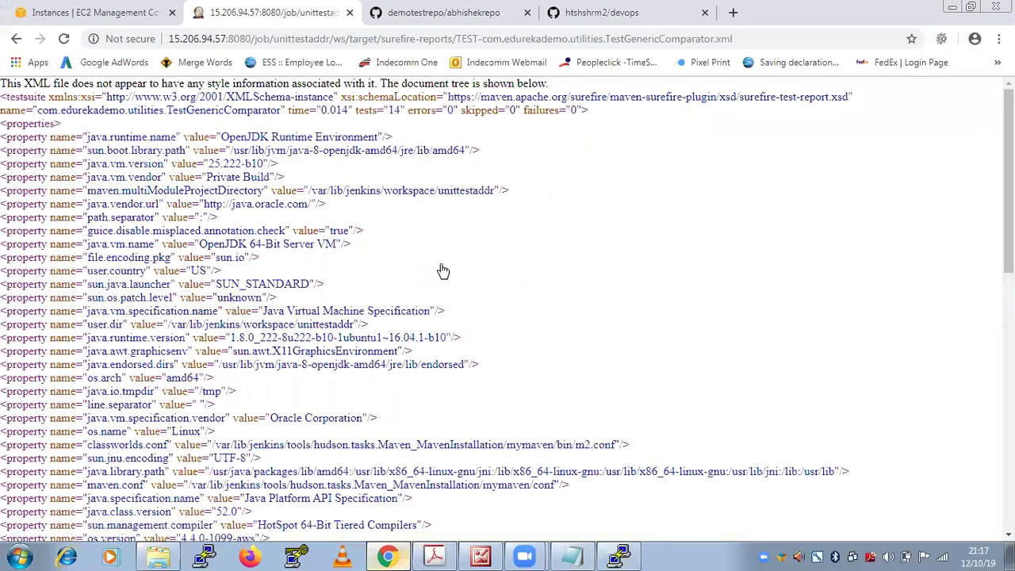
Go back to the surefire-reports listing and open the unittestaddr job's Configure page
{"action": "left_click", "coordinate": [16, 38]}
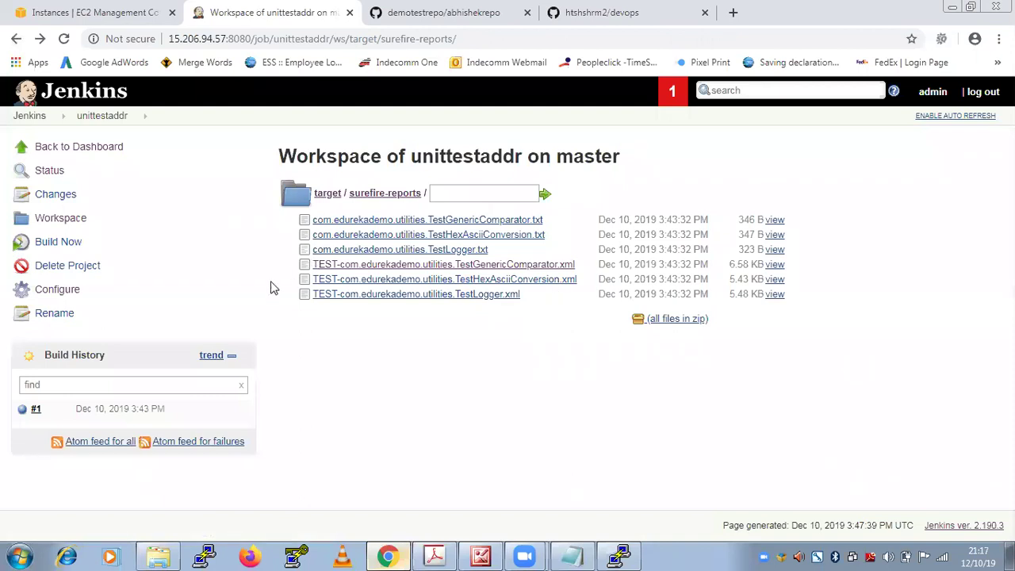
{"action": "left_click", "coordinate": [71, 293]}
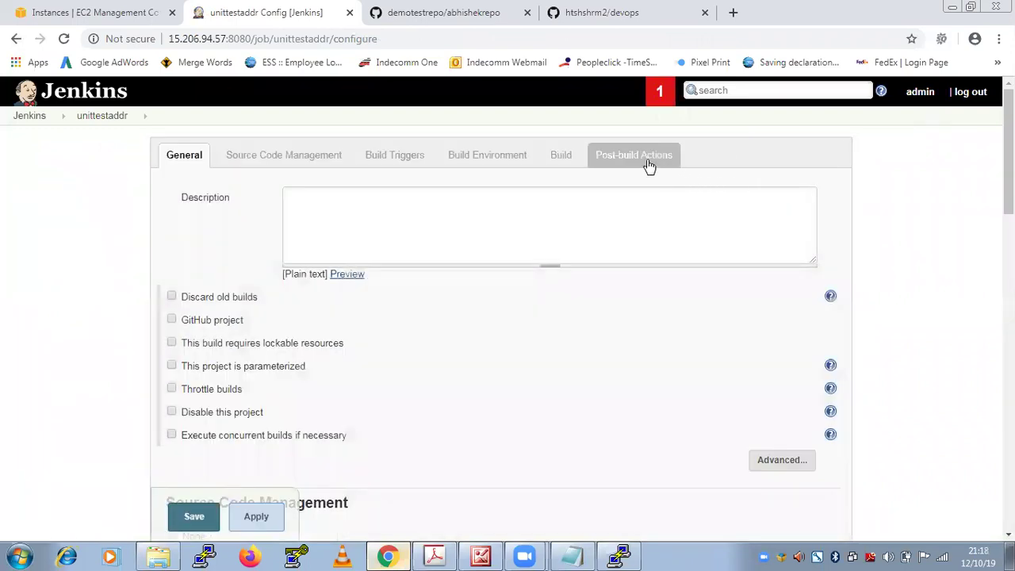
Look through the Post-build Actions list and close it without adding any action
{"action": "left_click", "coordinate": [646, 161]}
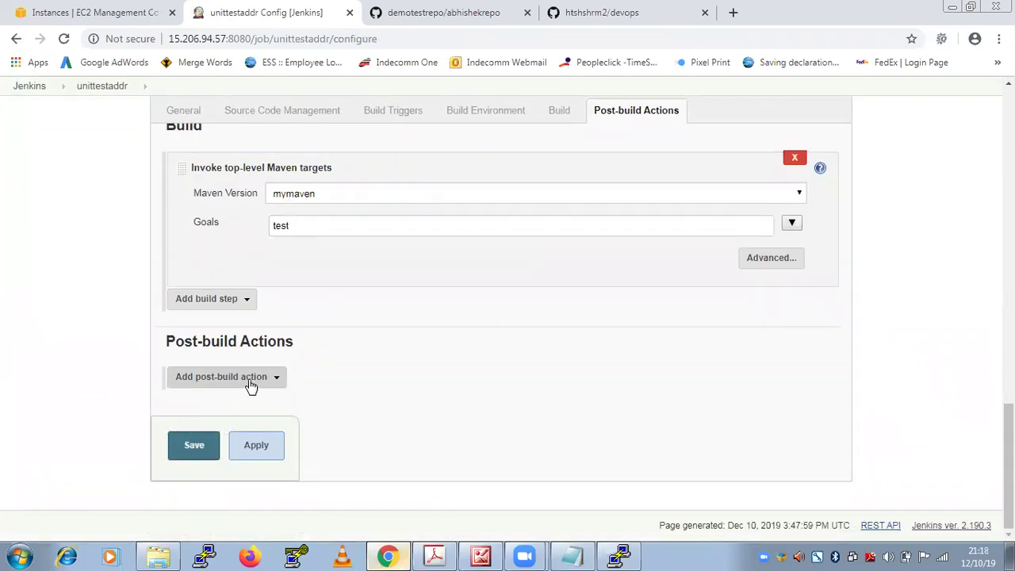
{"action": "left_click", "coordinate": [249, 379]}
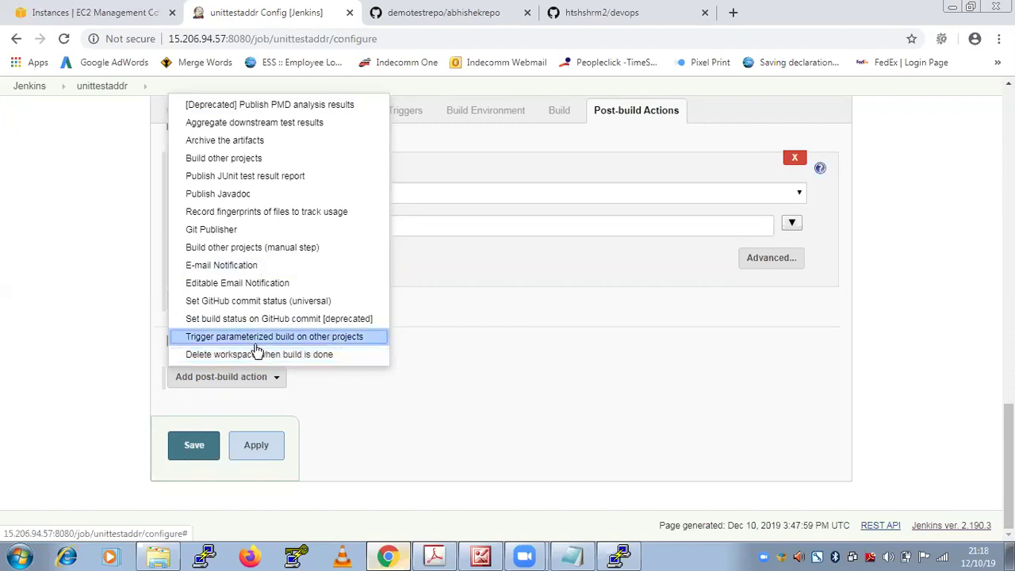
{"action": "left_click", "coordinate": [77, 272]}
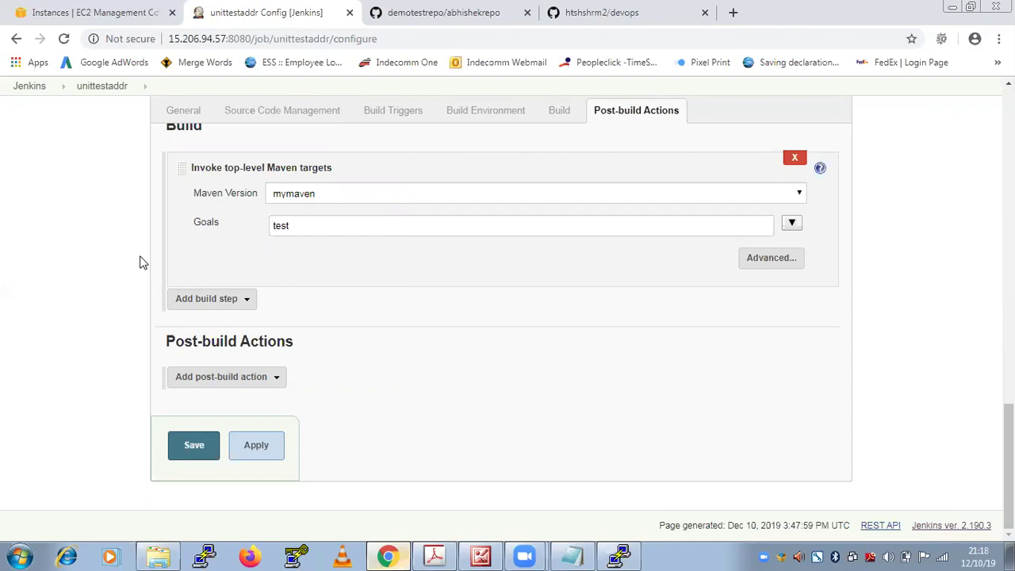
Leave the unsaved configuration via the Jenkins breadcrumb to reach the dashboard
{"action": "scroll", "coordinate": [795, 311], "scroll_direction": "up", "scroll_amount": 10}
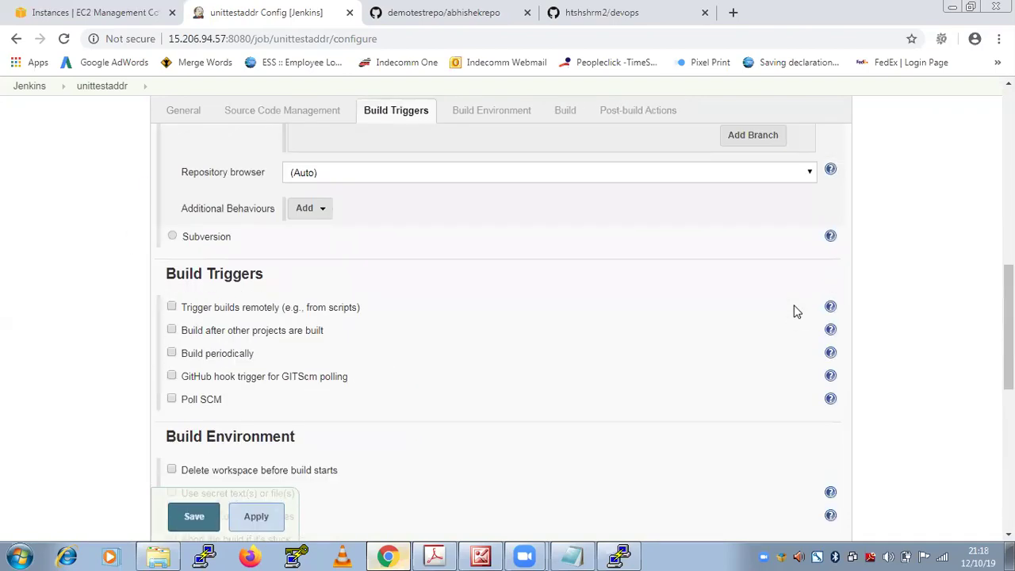
{"action": "scroll", "coordinate": [795, 306], "scroll_direction": "up", "scroll_amount": 8}
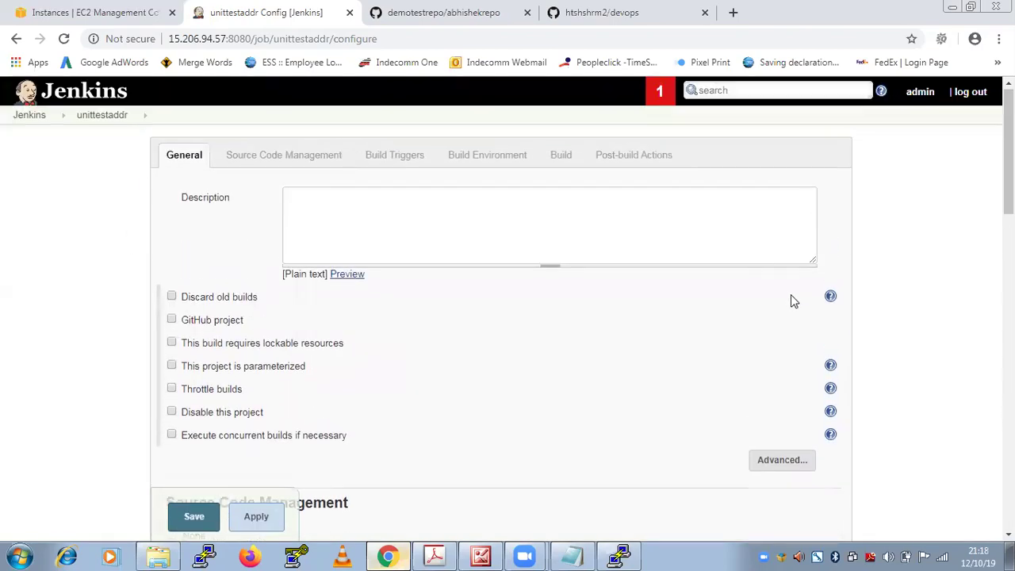
{"action": "left_click", "coordinate": [31, 119]}
{"action": "left_click", "coordinate": [584, 123]}
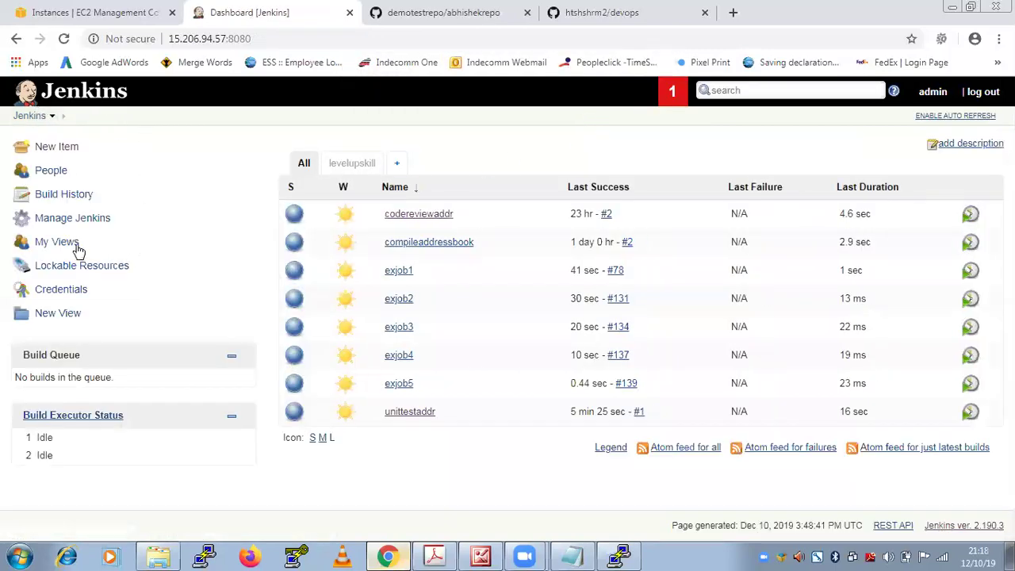
Go to Manage Jenkins > Manage Plugins and show the Available plugins list
{"action": "left_click", "coordinate": [87, 220]}
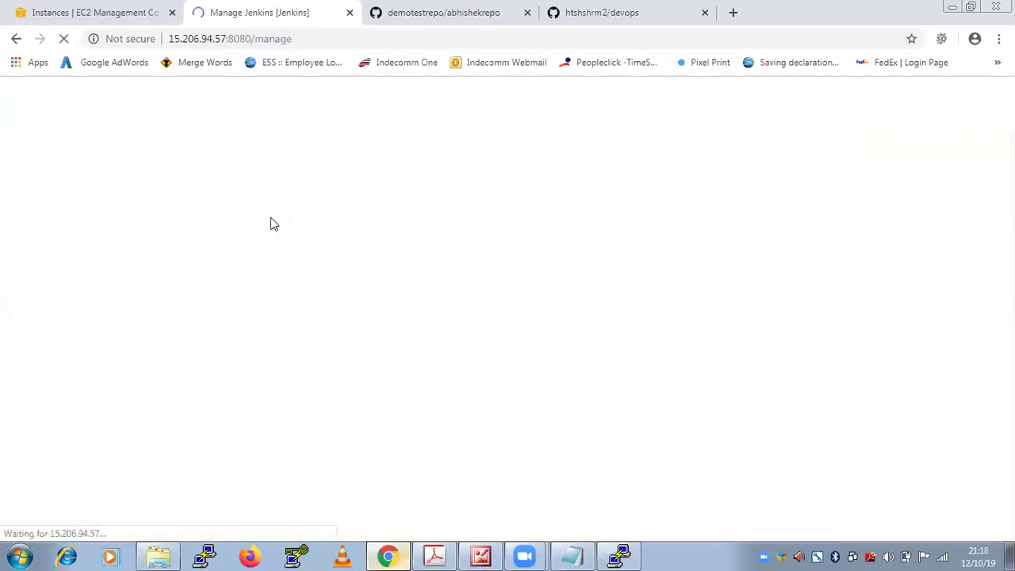
{"action": "scroll", "coordinate": [804, 373], "scroll_direction": "down", "scroll_amount": 4}
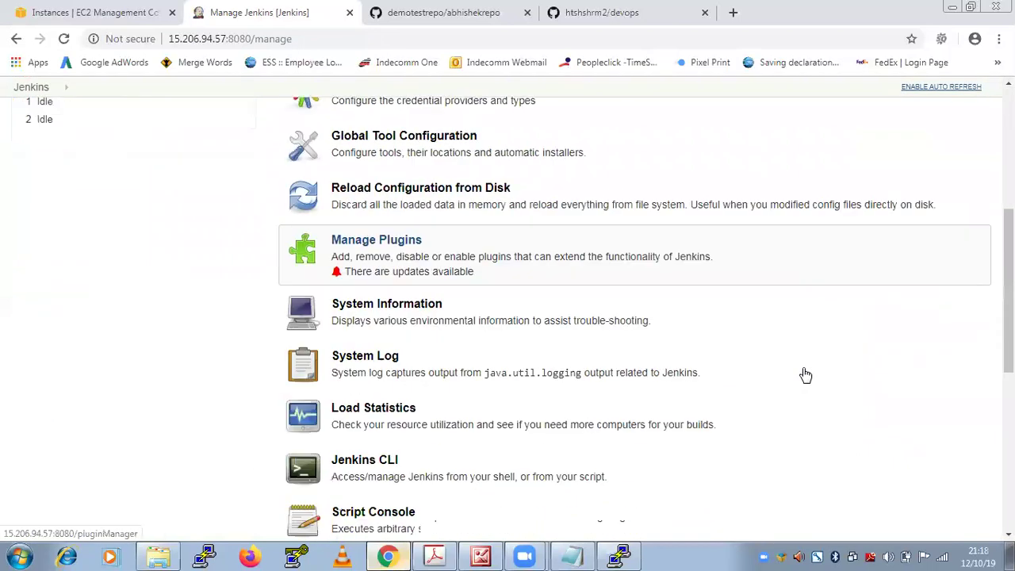
{"action": "scroll", "coordinate": [556, 301], "scroll_direction": "down", "scroll_amount": 1}
{"action": "left_click", "coordinate": [460, 243]}
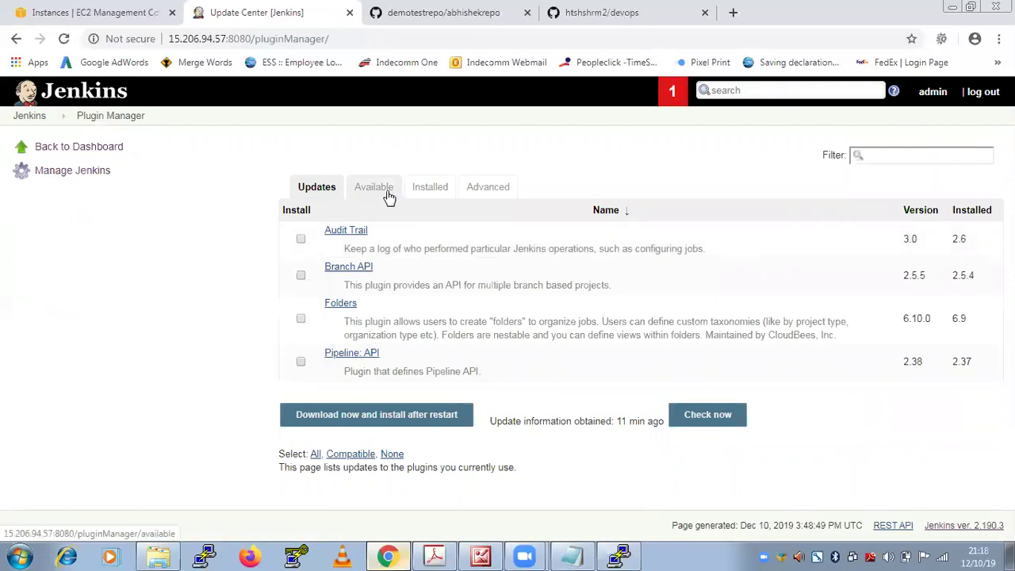
{"action": "left_click", "coordinate": [388, 196]}
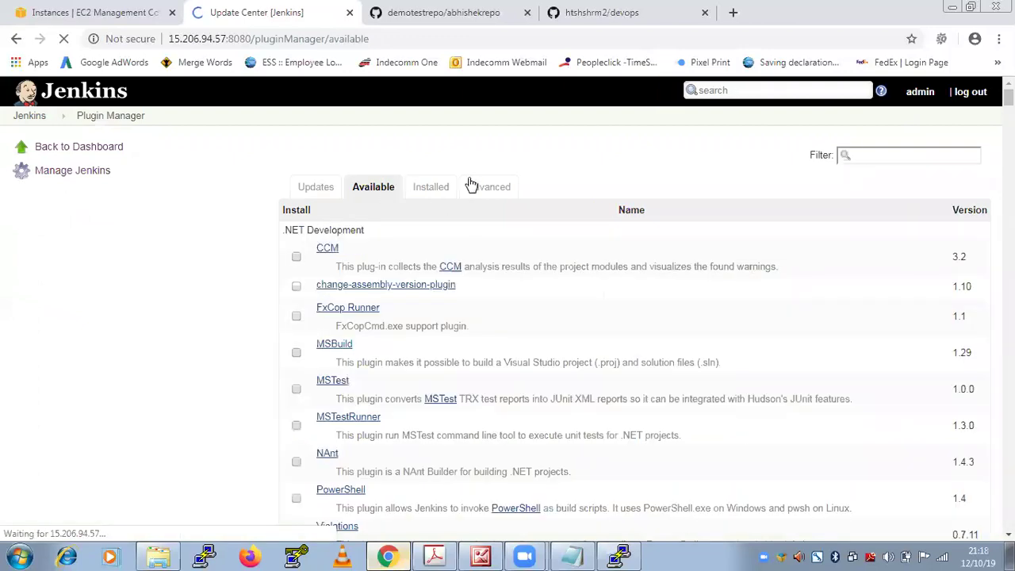
Filter available plugins by 'junit' and tick JUnit Realtime Test Reporter 0.6
{"action": "left_click", "coordinate": [890, 155]}
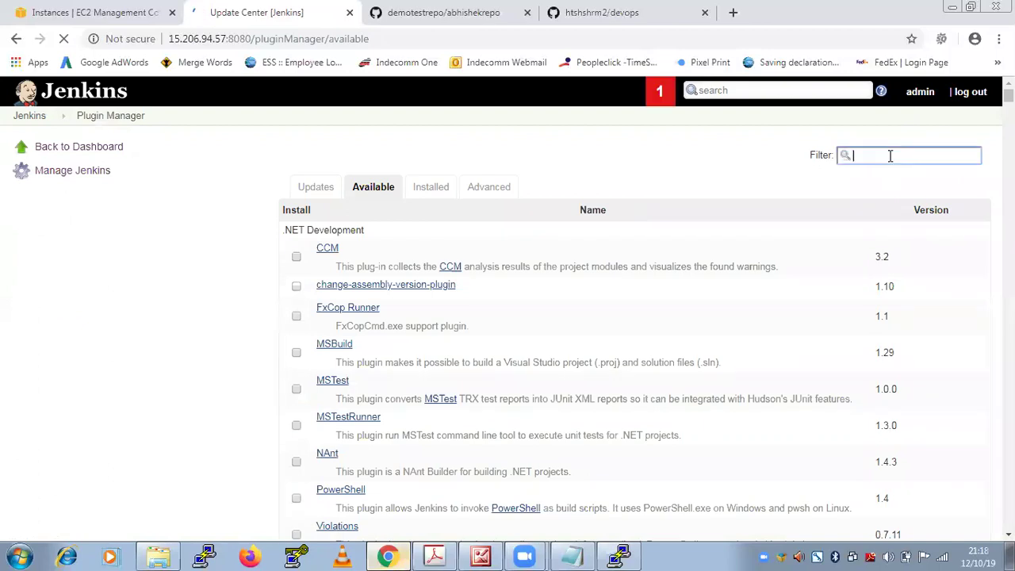
{"action": "type", "text": "junit"}
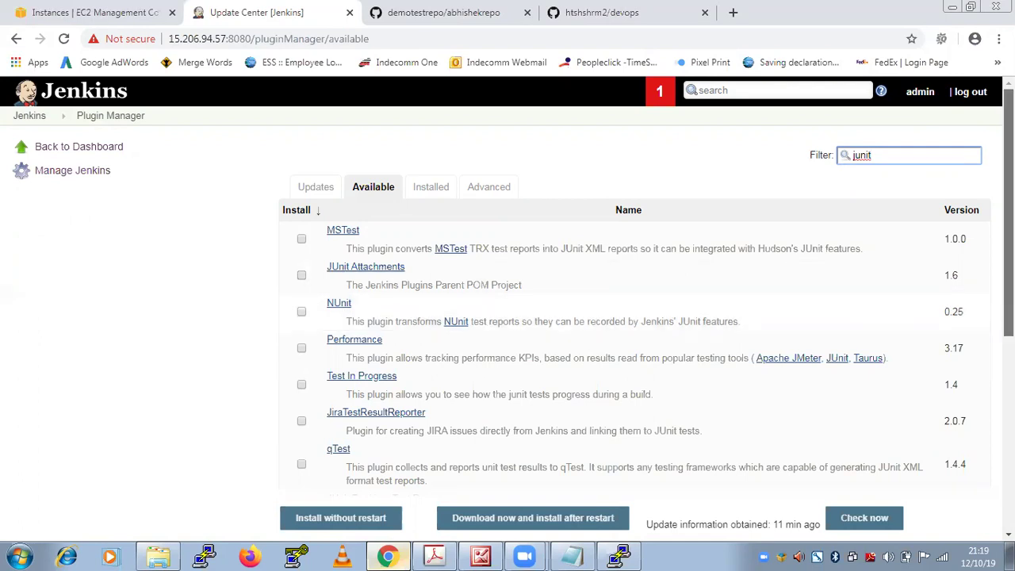
{"action": "scroll", "coordinate": [508, 318], "scroll_direction": "down", "scroll_amount": 1}
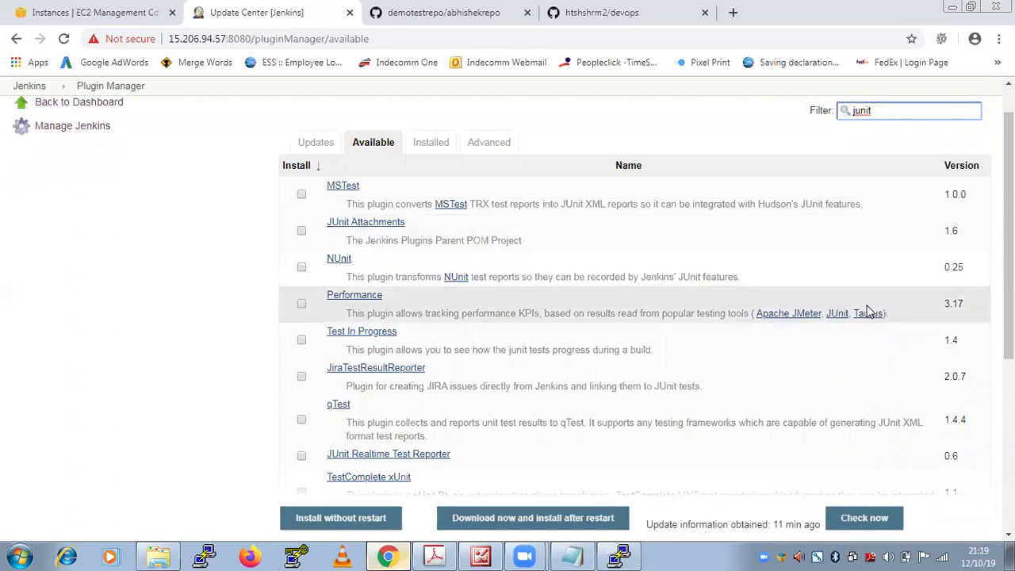
{"action": "scroll", "coordinate": [872, 106], "scroll_direction": "down", "scroll_amount": 1}
{"action": "scroll", "coordinate": [701, 371], "scroll_direction": "down", "scroll_amount": 3}
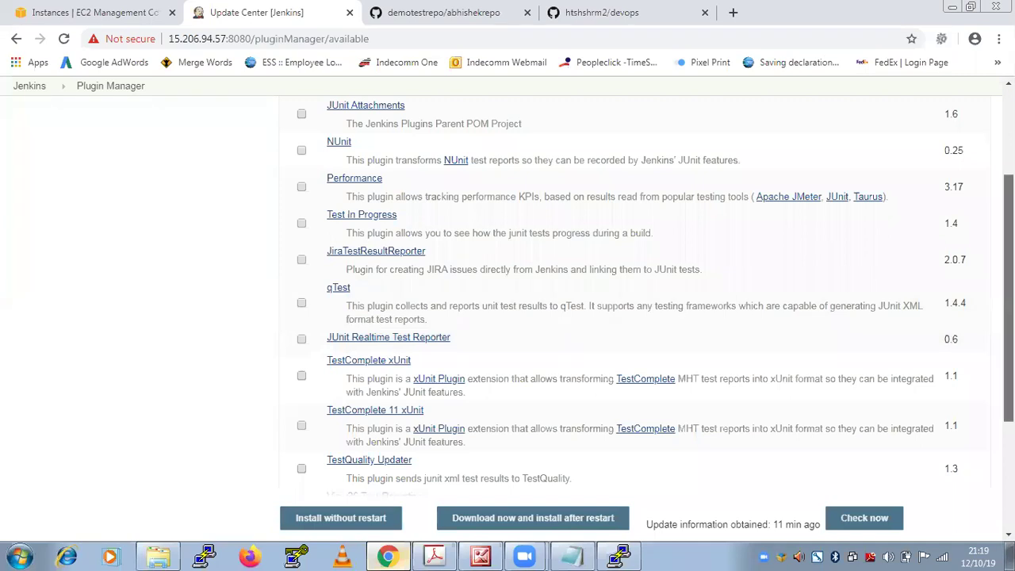
{"action": "scroll", "coordinate": [426, 329], "scroll_direction": "down", "scroll_amount": 1}
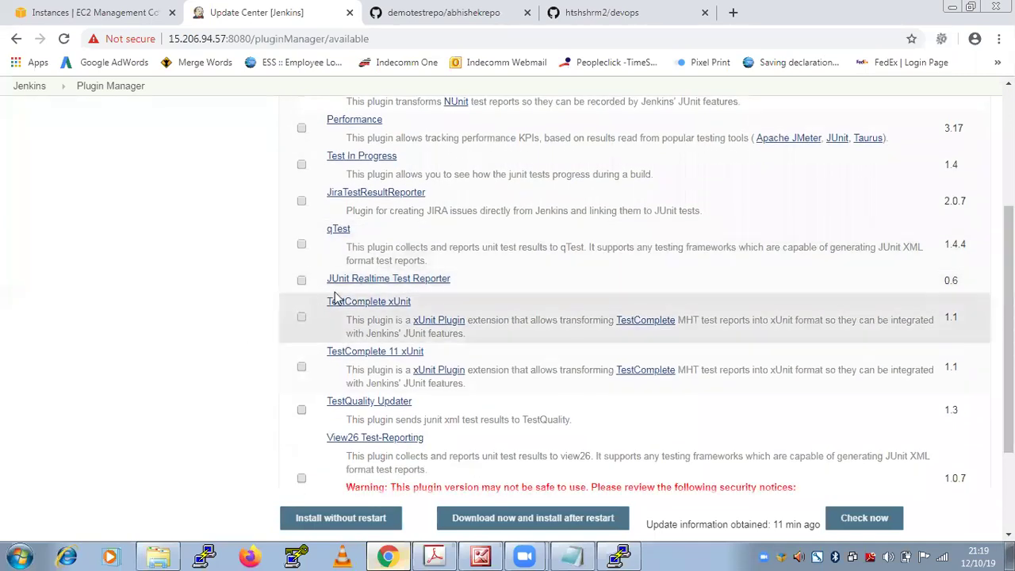
{"action": "left_click_drag", "start_coordinate": [1009, 325], "coordinate": [1009, 253]}
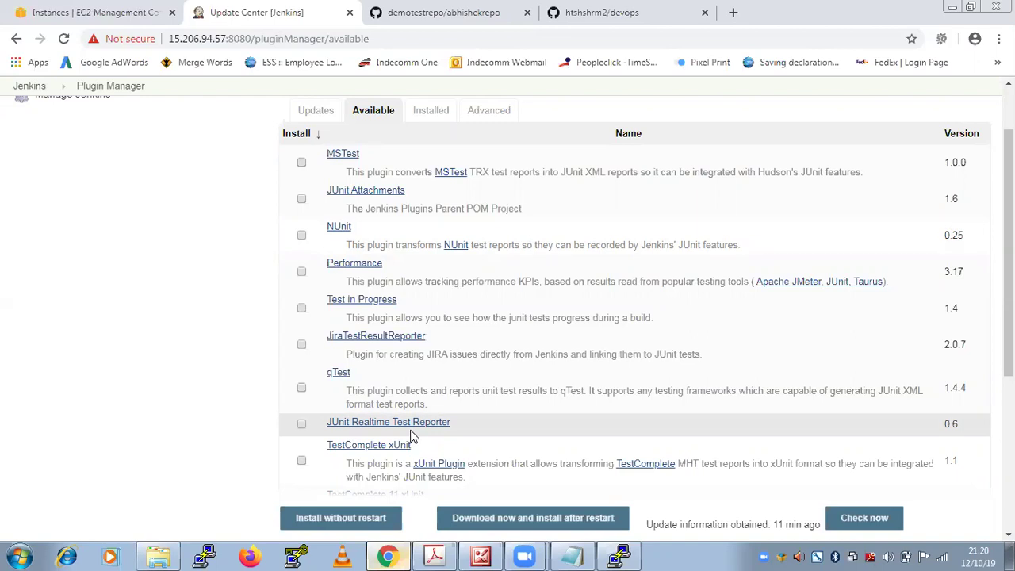
{"action": "left_click", "coordinate": [303, 428]}
{"action": "left_click", "coordinate": [302, 428]}
{"action": "left_click", "coordinate": [301, 425]}
{"action": "scroll", "coordinate": [555, 294], "scroll_direction": "down", "scroll_amount": 3}
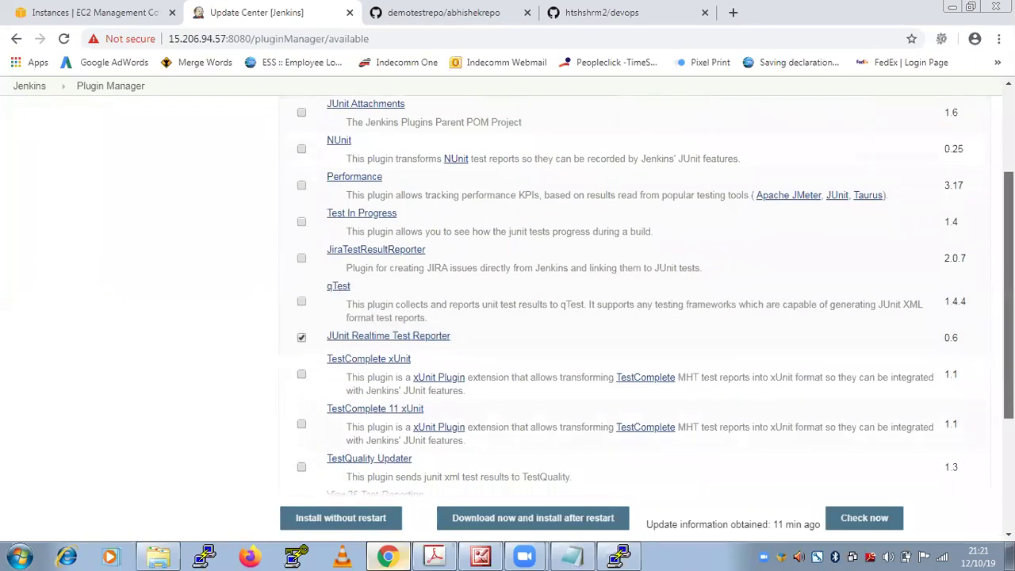
{"action": "scroll", "coordinate": [556, 294], "scroll_direction": "down", "scroll_amount": 1}
{"action": "scroll", "coordinate": [555, 293], "scroll_direction": "up", "scroll_amount": 2}
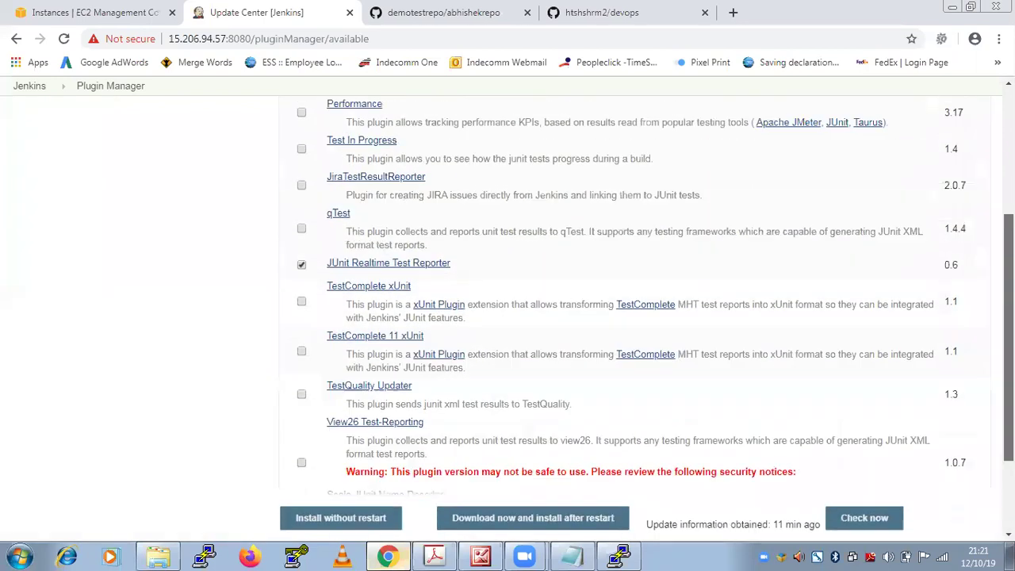
{"action": "scroll", "coordinate": [556, 293], "scroll_direction": "down", "scroll_amount": 1}
{"action": "scroll", "coordinate": [556, 293], "scroll_direction": "up", "scroll_amount": 1}
{"action": "scroll", "coordinate": [555, 294], "scroll_direction": "up", "scroll_amount": 3}
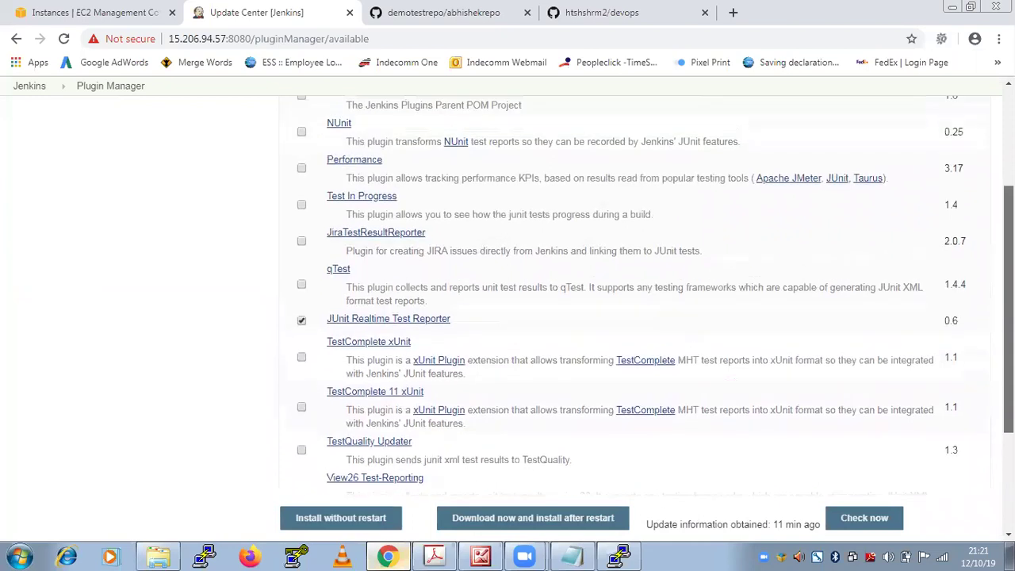
{"action": "scroll", "coordinate": [989, 188], "scroll_direction": "up", "scroll_amount": 1}
{"action": "scroll", "coordinate": [991, 215], "scroll_direction": "down", "scroll_amount": 1}
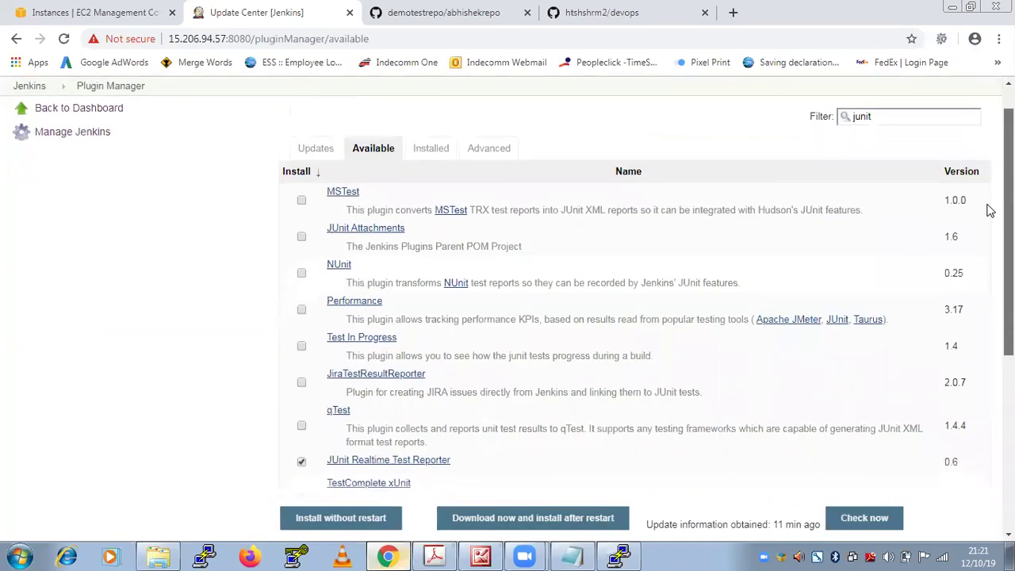
Filter the Installed plugins by 'junit' to confirm JUnit Plugin 1.28 is present
{"action": "left_click", "coordinate": [436, 135]}
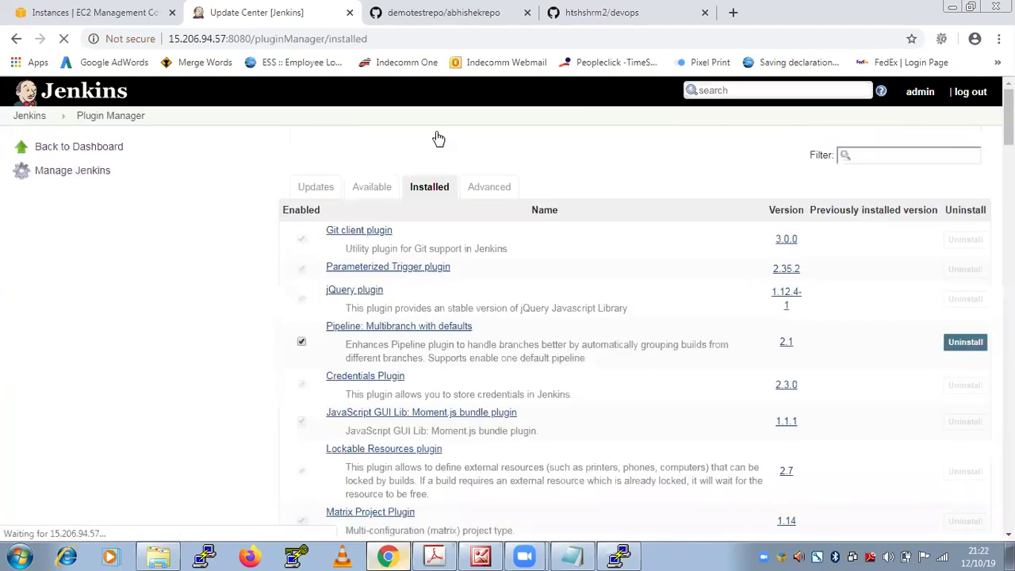
{"action": "left_click", "coordinate": [882, 154]}
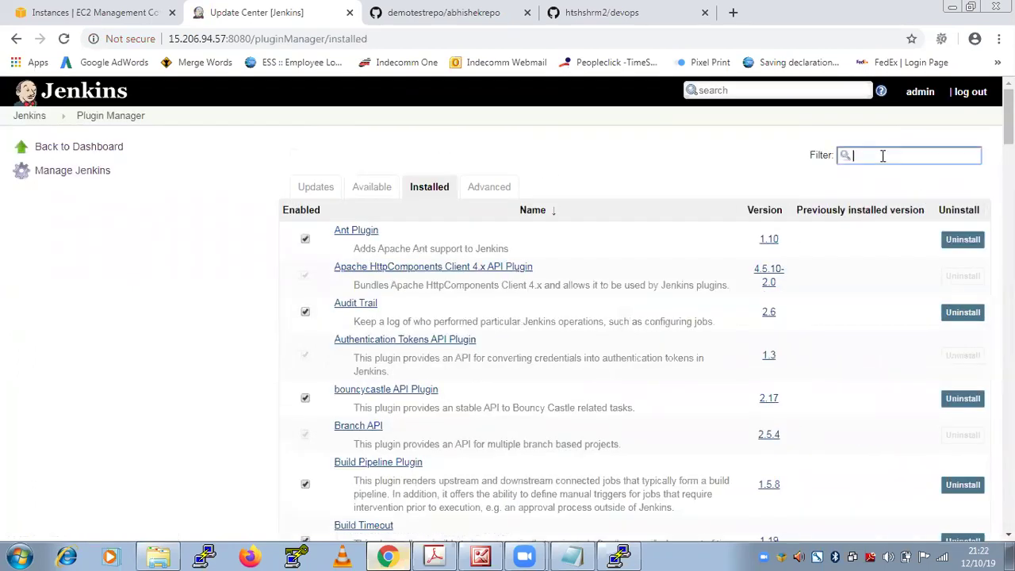
{"action": "type", "text": "junit"}
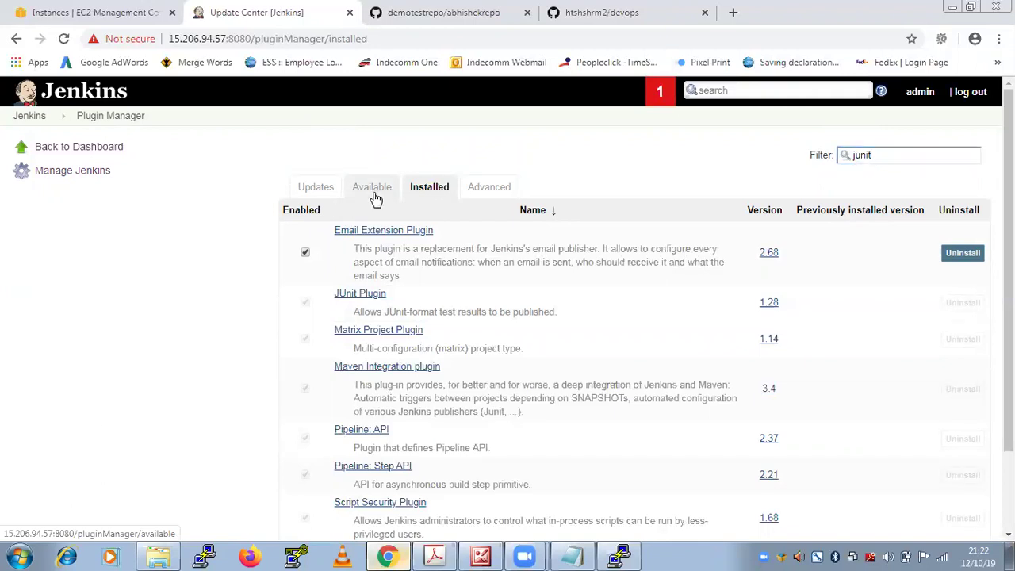
Filter the Available plugins by 'juni' and install the ticked JiraTestResultReporter plugin without restarting
{"action": "left_click", "coordinate": [372, 187]}
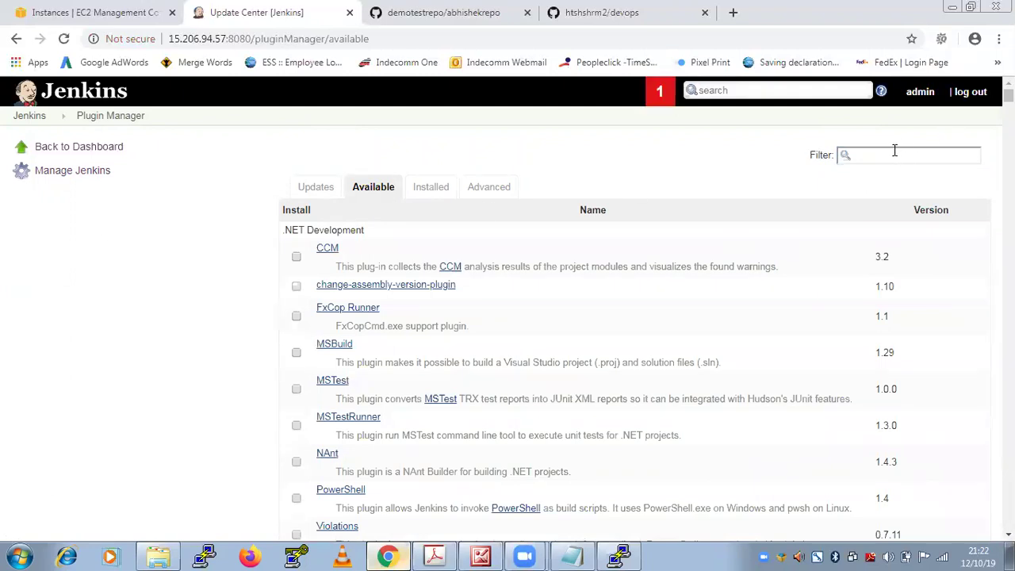
{"action": "type", "text": "junit"}
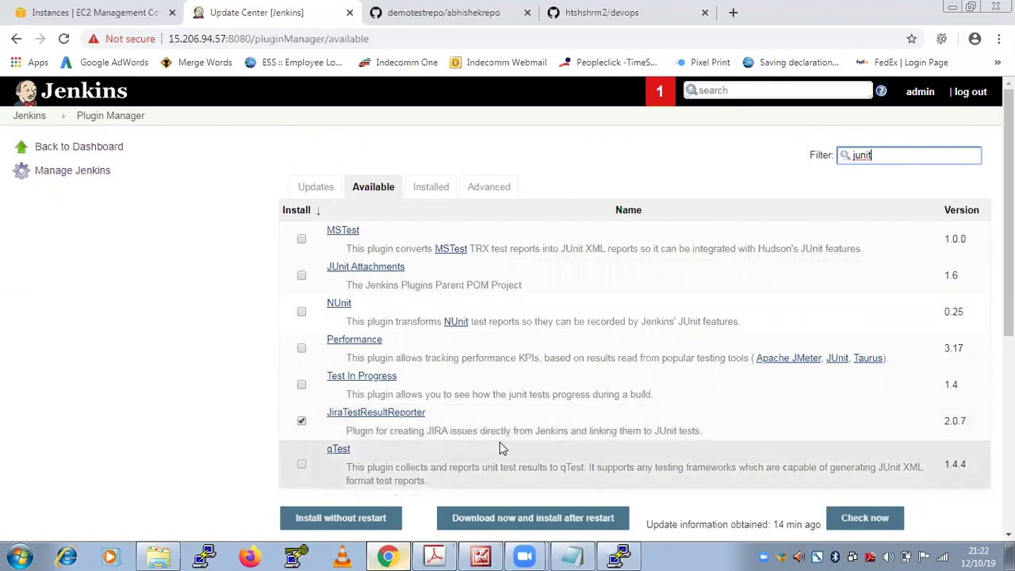
{"action": "left_click", "coordinate": [360, 520]}
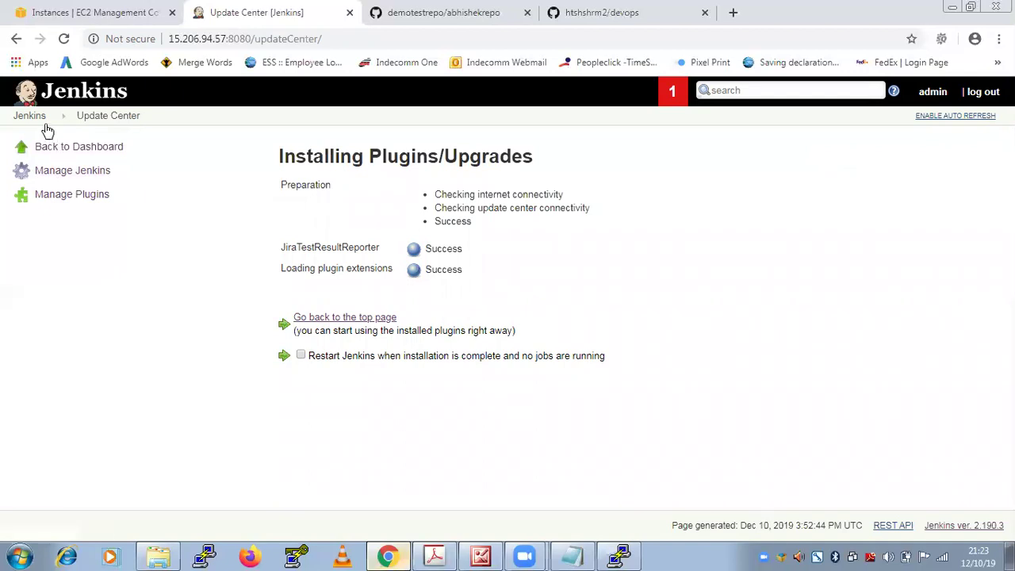
Open the unittestaddr job's configuration at Post-build Actions and expand the Add post-build action list
{"action": "left_click", "coordinate": [29, 115]}
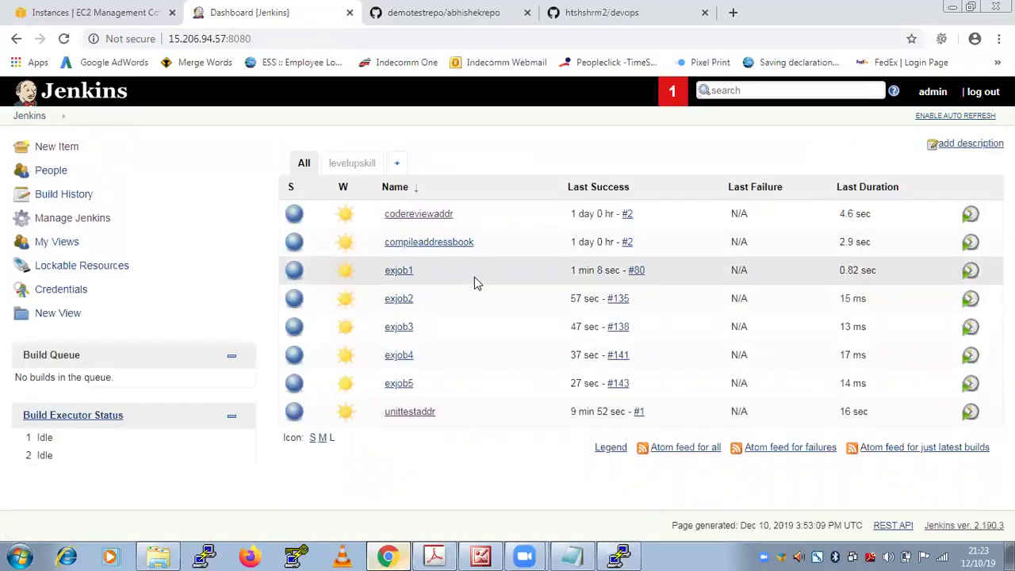
{"action": "left_click", "coordinate": [406, 413]}
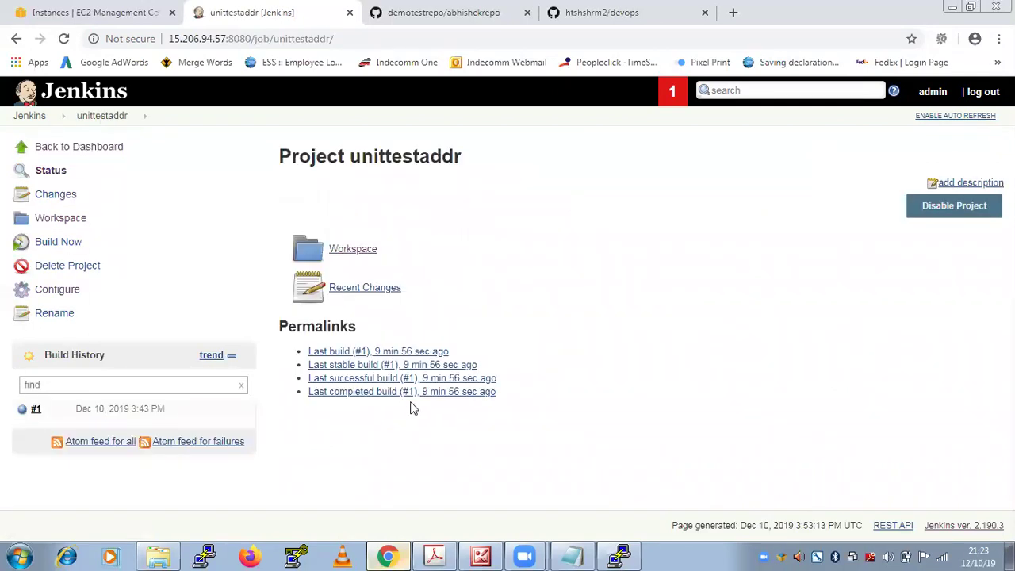
{"action": "left_click", "coordinate": [59, 292]}
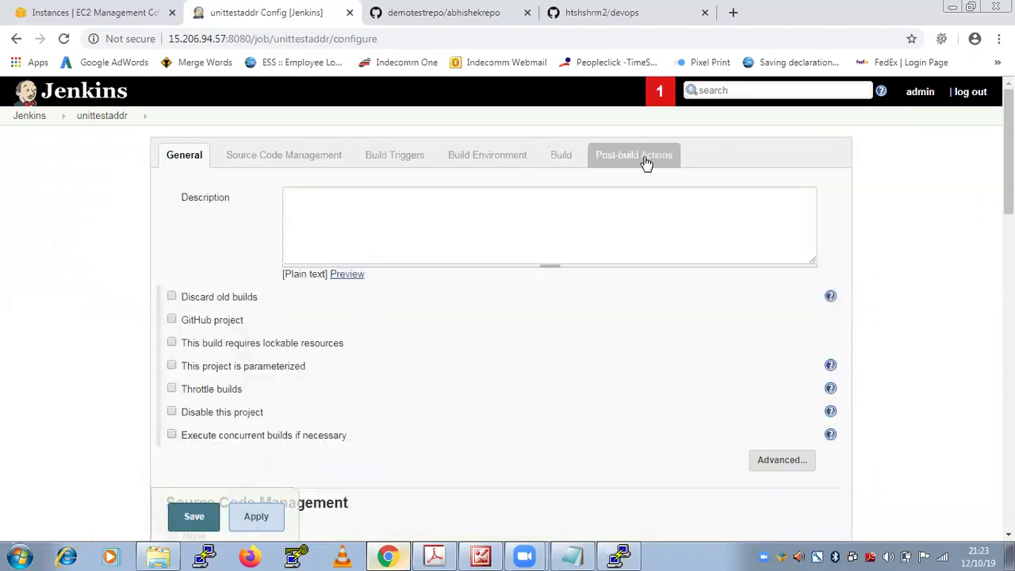
{"action": "left_click", "coordinate": [646, 163]}
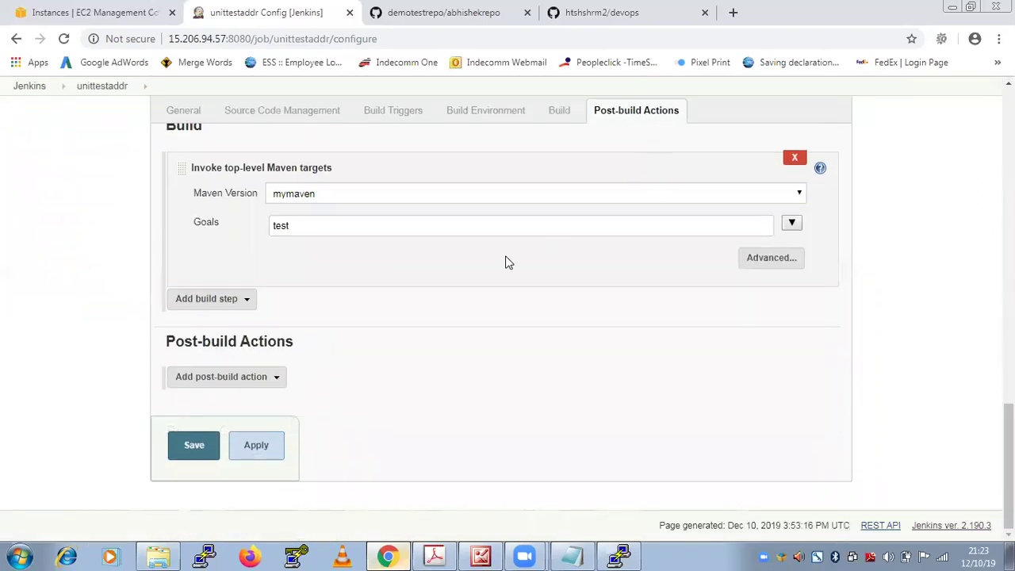
{"action": "left_click", "coordinate": [276, 381]}
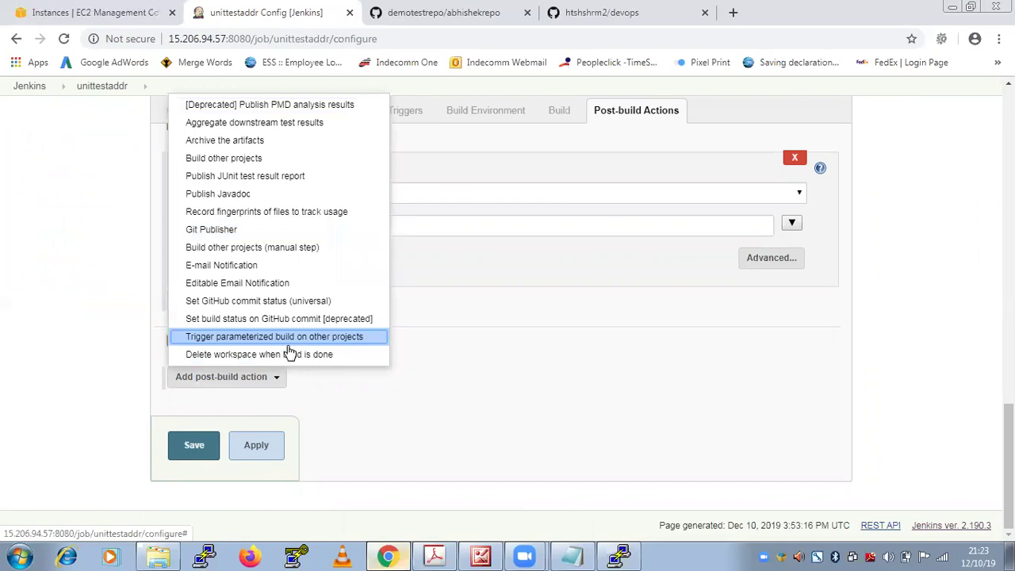
Add a Publish JUnit test result report action and place the cursor in Test report XMLs
{"action": "left_click", "coordinate": [288, 176]}
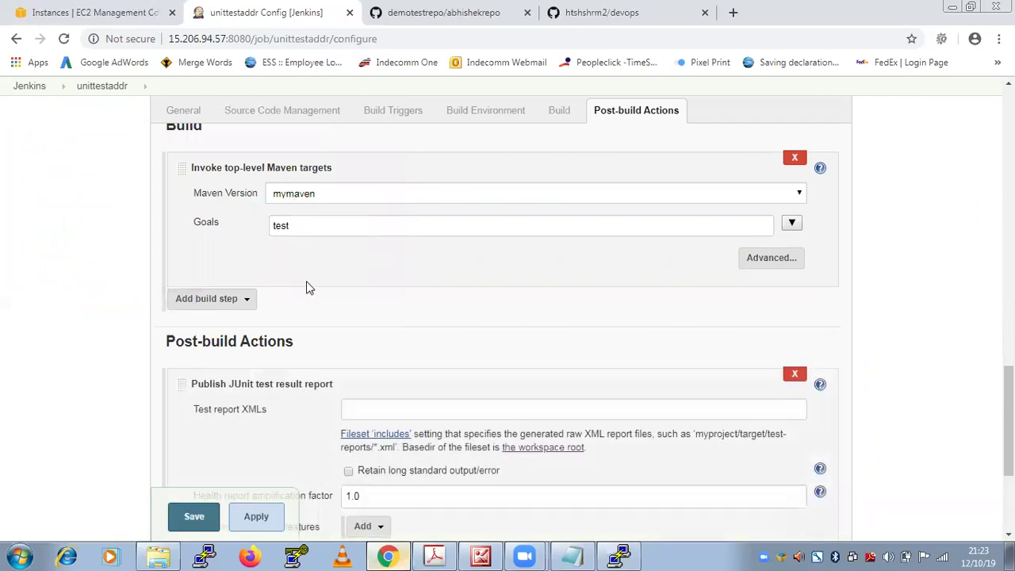
{"action": "left_click", "coordinate": [410, 407]}
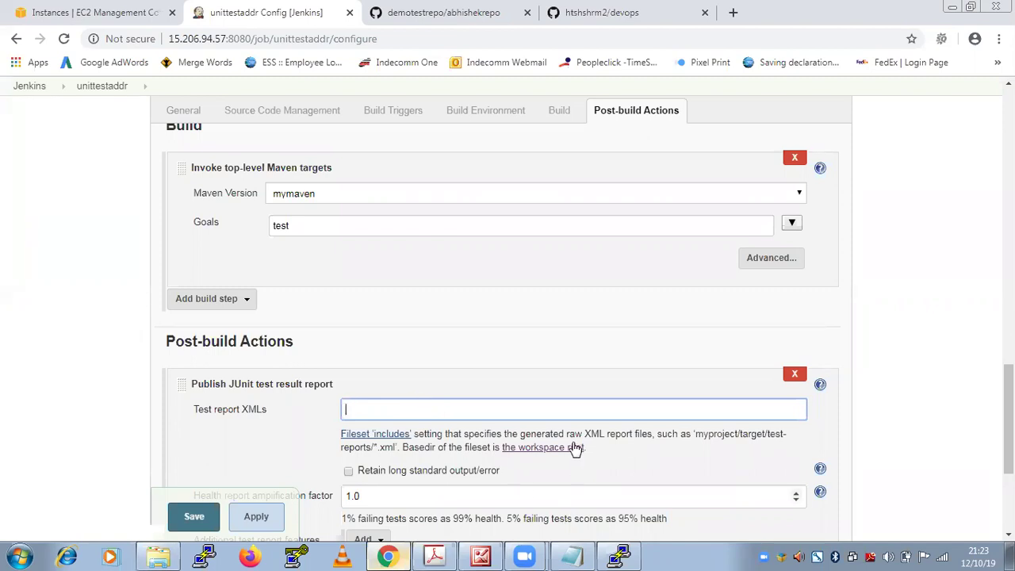
{"action": "scroll", "coordinate": [577, 444], "scroll_direction": "up", "scroll_amount": 15}
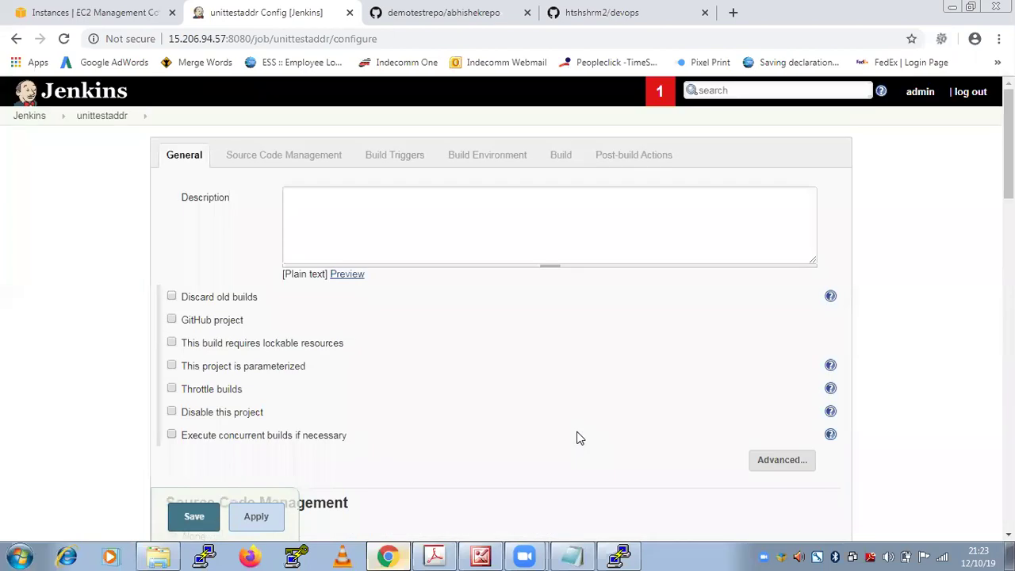
{"action": "scroll", "coordinate": [576, 439], "scroll_direction": "down", "scroll_amount": 12}
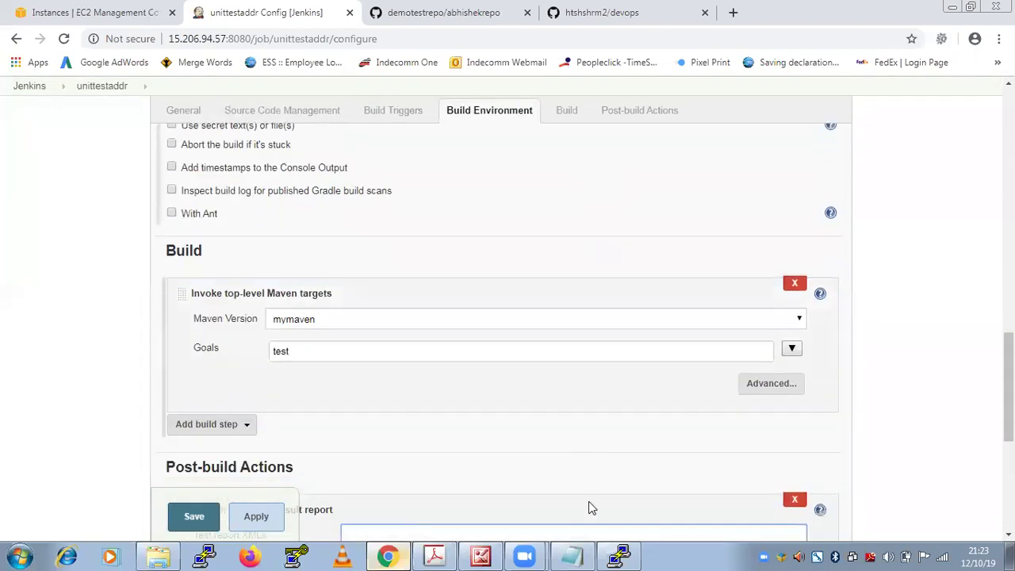
{"action": "scroll", "coordinate": [584, 516], "scroll_direction": "down", "scroll_amount": 1}
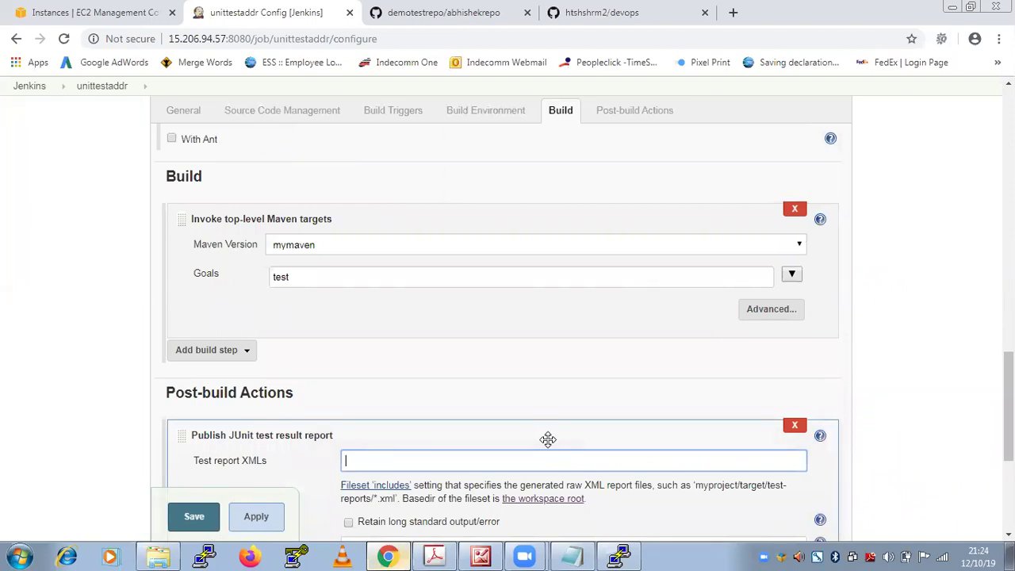
View the jobs/goals/plugins diagram in Picture Manager, then bring up the 'jenkins complete' notes
{"action": "left_click", "coordinate": [480, 557]}
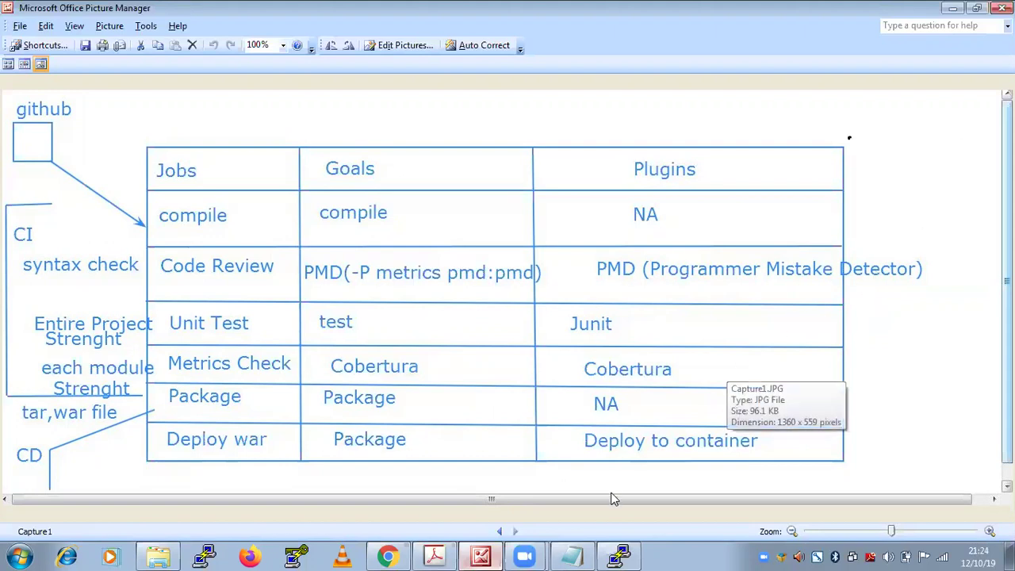
{"action": "left_click", "coordinate": [573, 555]}
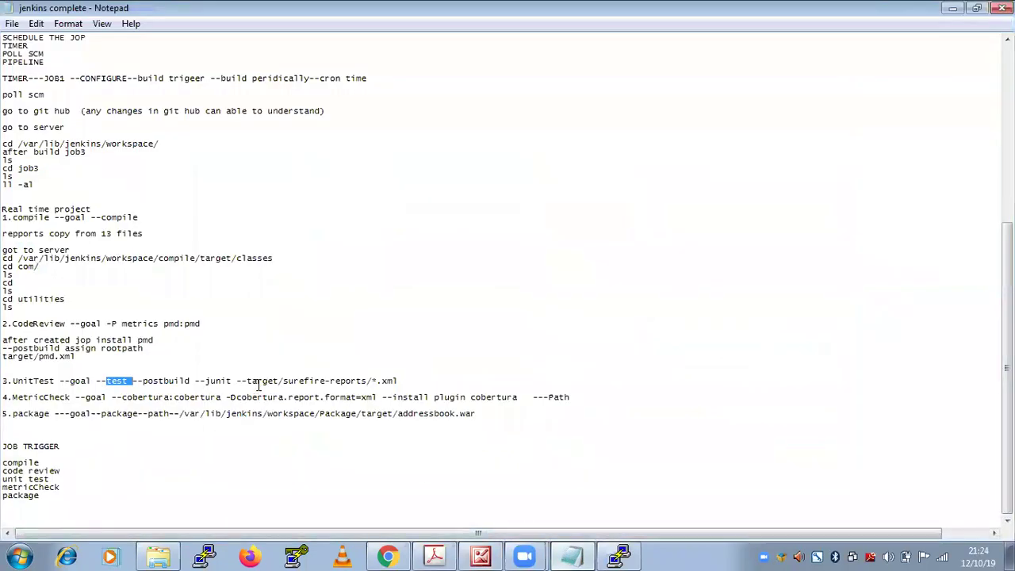
Copy target/surefire-reports/*.xml from the UnitTest line and return to the Jenkins configuration
{"action": "left_click_drag", "start_coordinate": [247, 381], "coordinate": [399, 383]}
{"action": "right_click", "coordinate": [383, 380]}
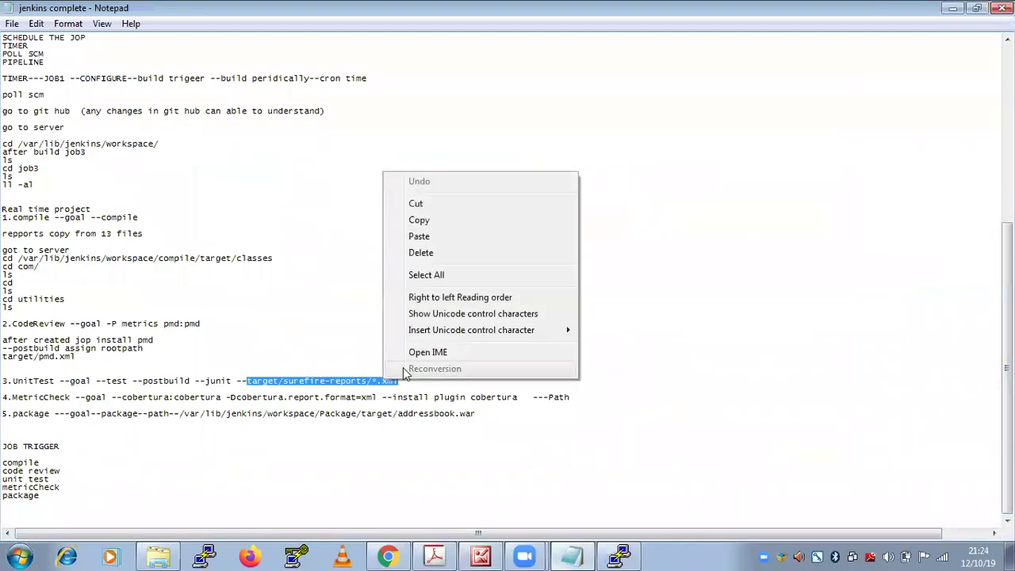
{"action": "left_click", "coordinate": [466, 219]}
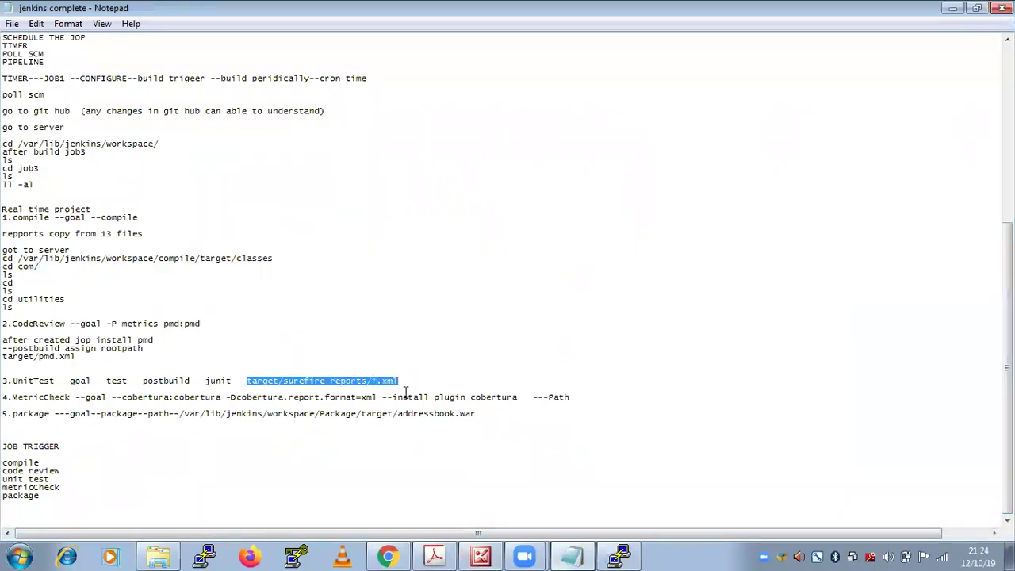
{"action": "left_click", "coordinate": [388, 556]}
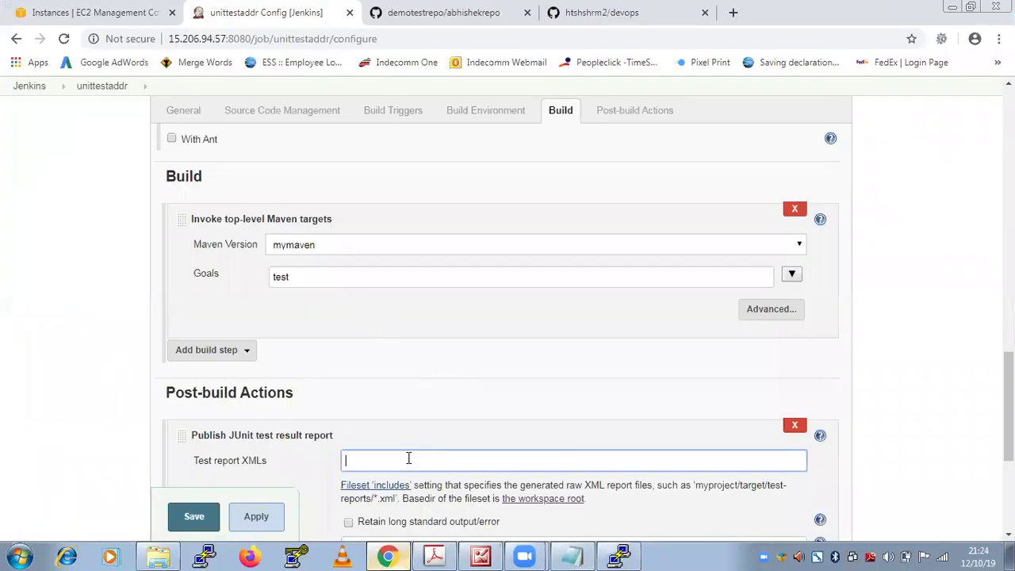
Paste target/surefire-reports/*.xml into Test report XMLs, apply and save unittestaddr, then build it
{"action": "key", "text": "ctrl+v"}
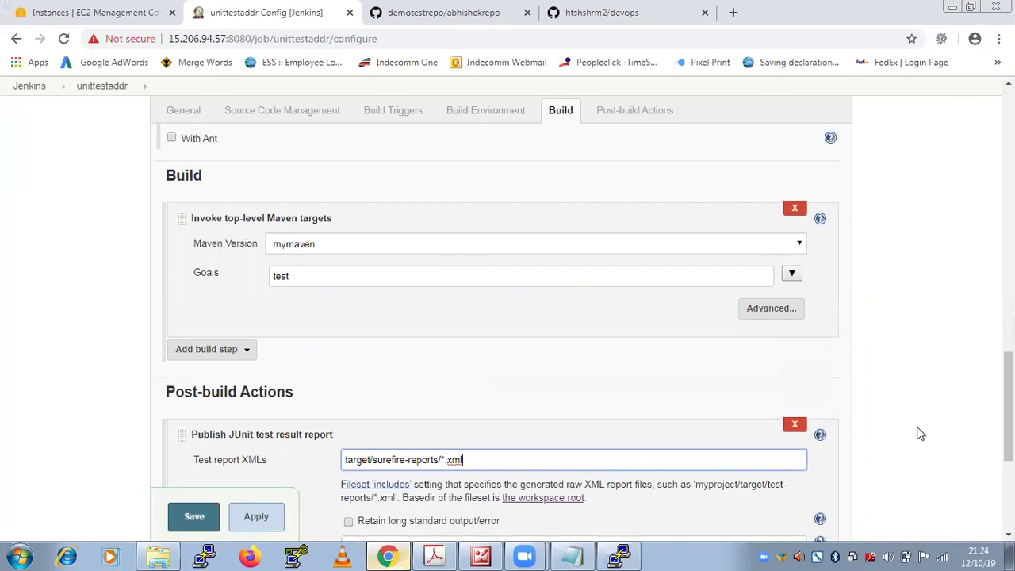
{"action": "scroll", "coordinate": [918, 432], "scroll_direction": "down", "scroll_amount": 2}
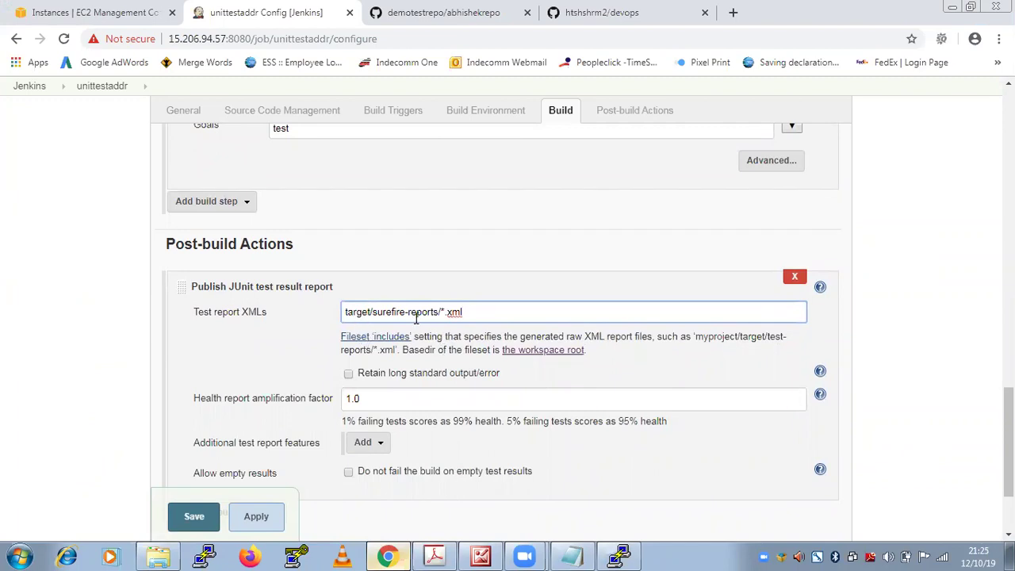
{"action": "scroll", "coordinate": [602, 381], "scroll_direction": "down", "scroll_amount": 2}
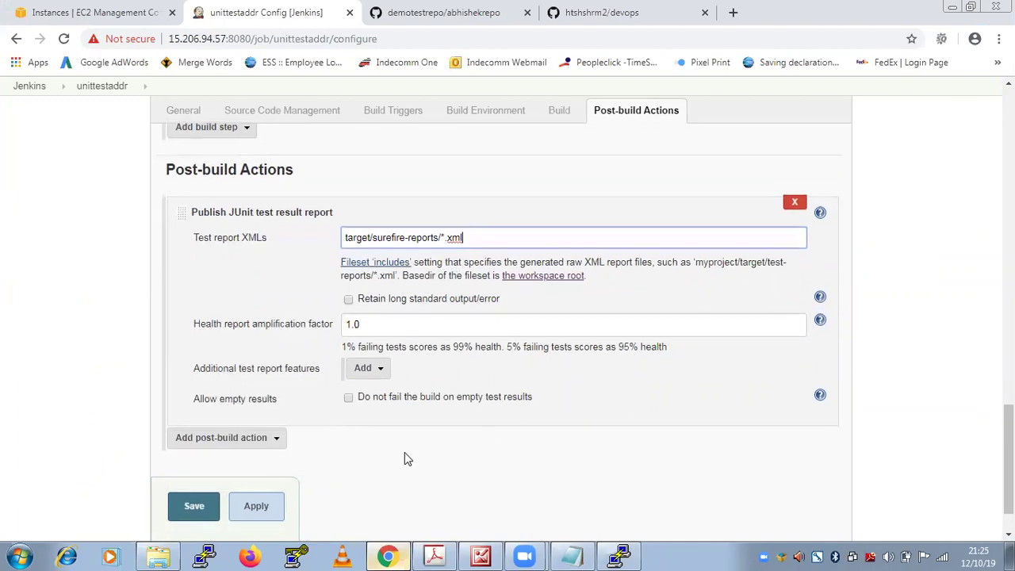
{"action": "left_click", "coordinate": [256, 516]}
{"action": "left_click", "coordinate": [182, 514]}
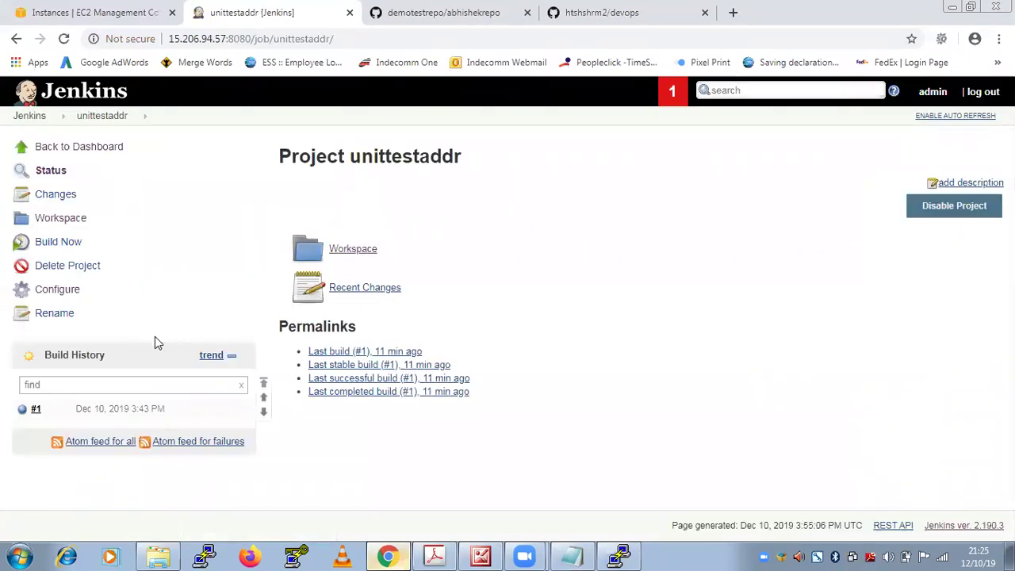
{"action": "left_click", "coordinate": [68, 245]}
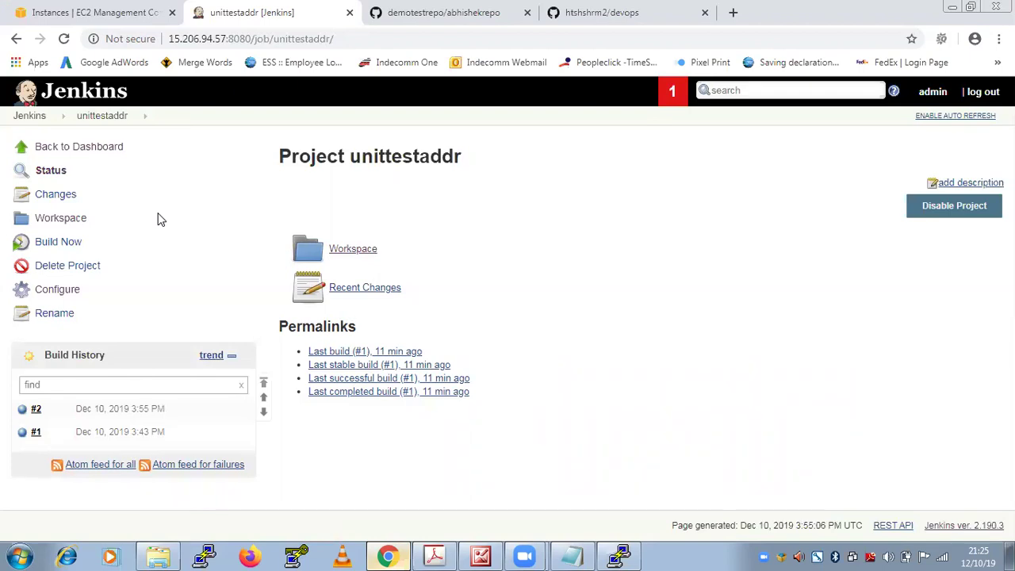
Check build #2's console log ends with 23 tests run and Finished: SUCCESS
{"action": "left_click", "coordinate": [47, 412]}
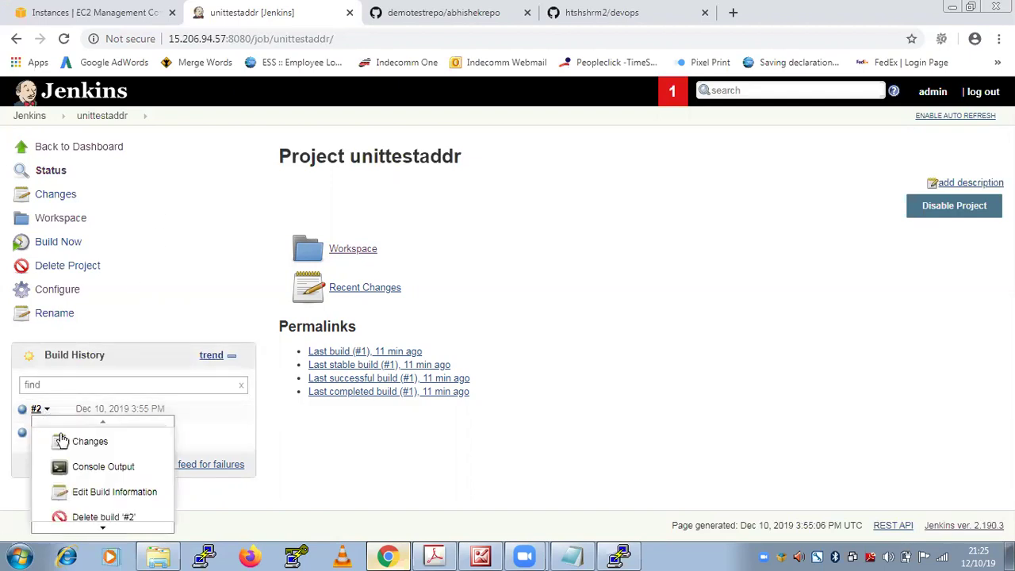
{"action": "left_click", "coordinate": [87, 467]}
{"action": "scroll", "coordinate": [515, 343], "scroll_direction": "down", "scroll_amount": 15}
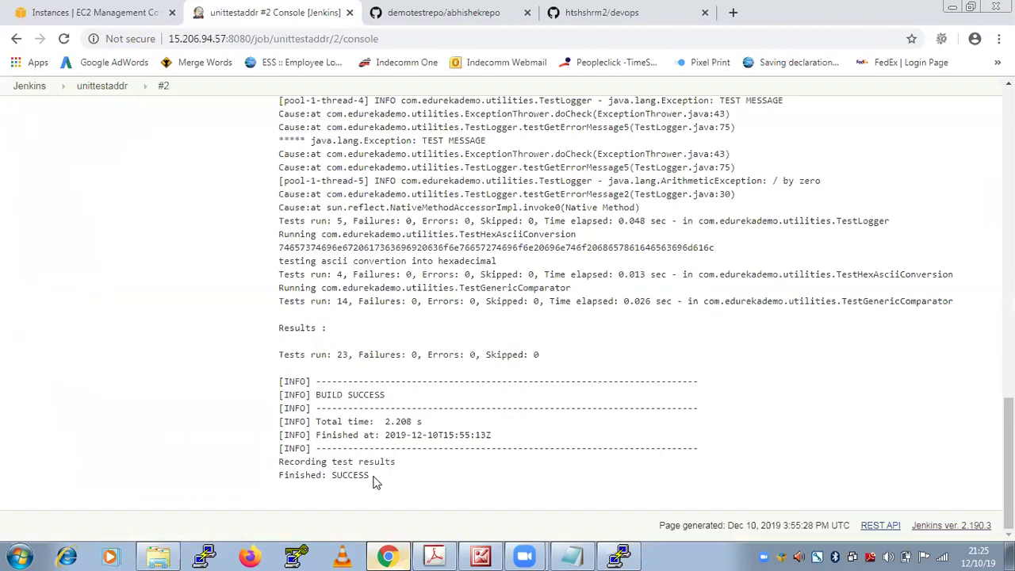
{"action": "left_click_drag", "start_coordinate": [373, 480], "coordinate": [276, 466]}
{"action": "left_click", "coordinate": [220, 453]}
{"action": "scroll", "coordinate": [238, 440], "scroll_direction": "up", "scroll_amount": 15}
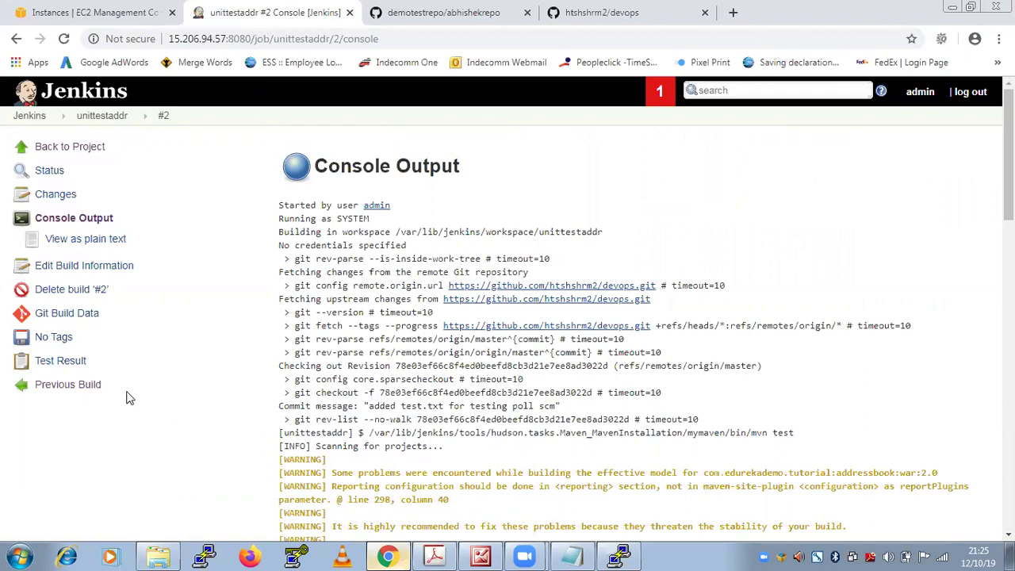
{"action": "left_click", "coordinate": [60, 363]}
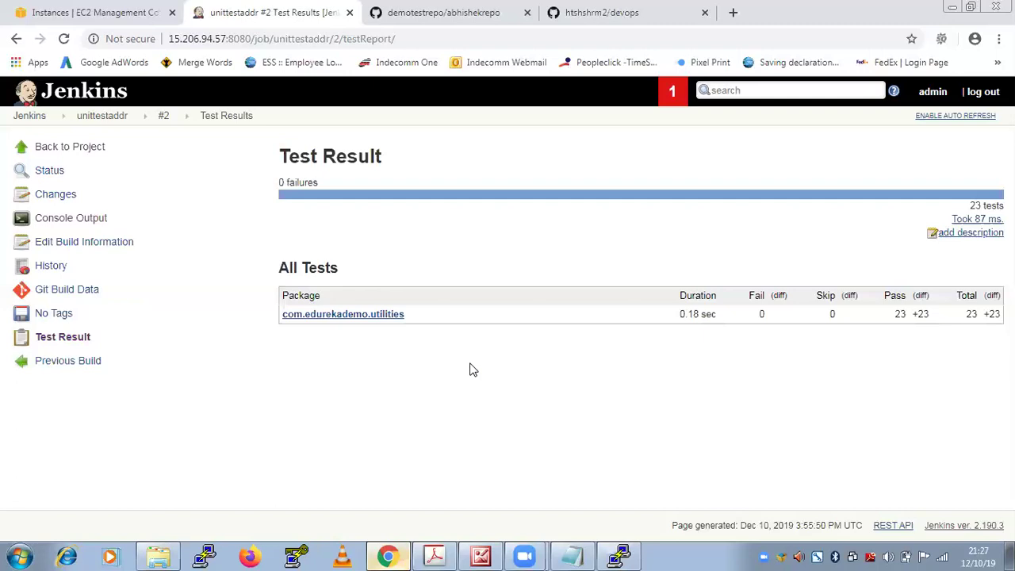
After reviewing build #2's 23 passing tests, return to the Jenkins dashboard
{"action": "left_click", "coordinate": [35, 121]}
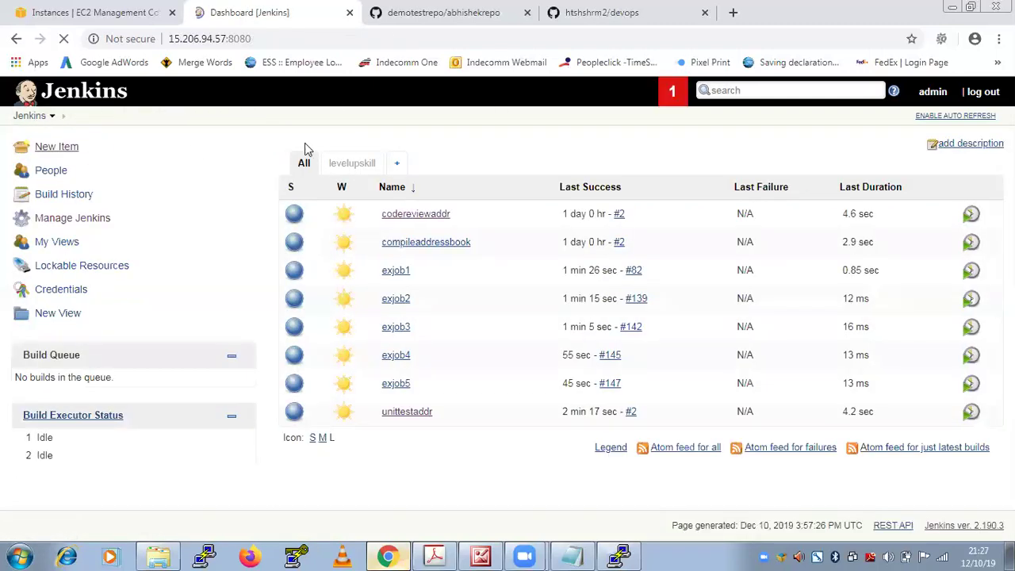
{"action": "left_click", "coordinate": [481, 557]}
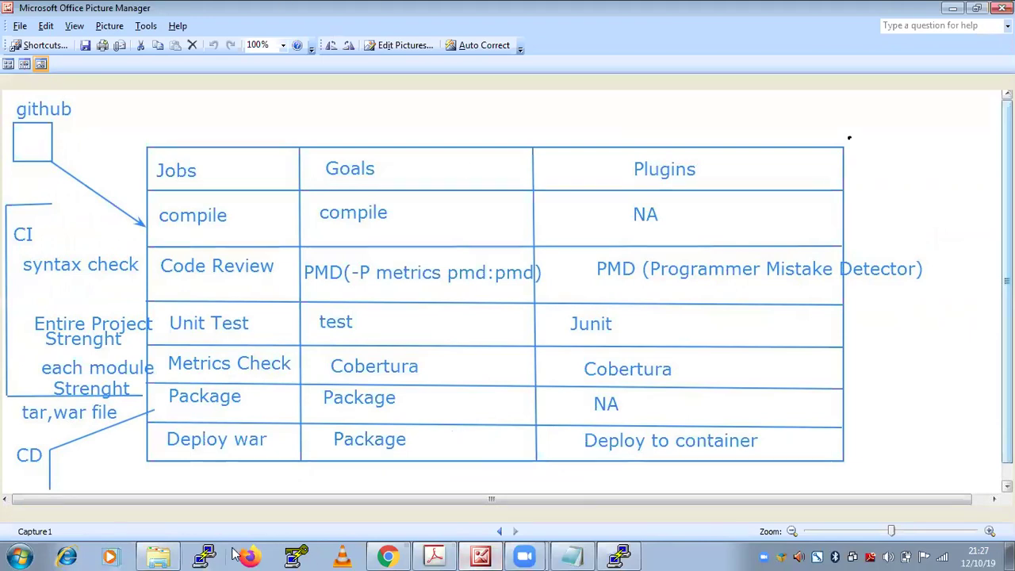
{"action": "left_click", "coordinate": [381, 555]}
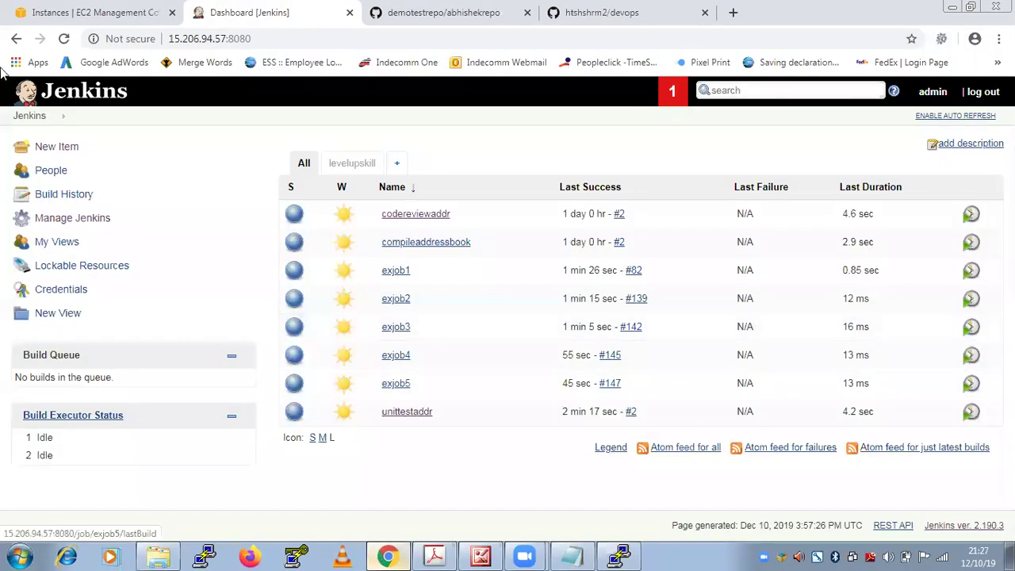
{"action": "left_click", "coordinate": [57, 147]}
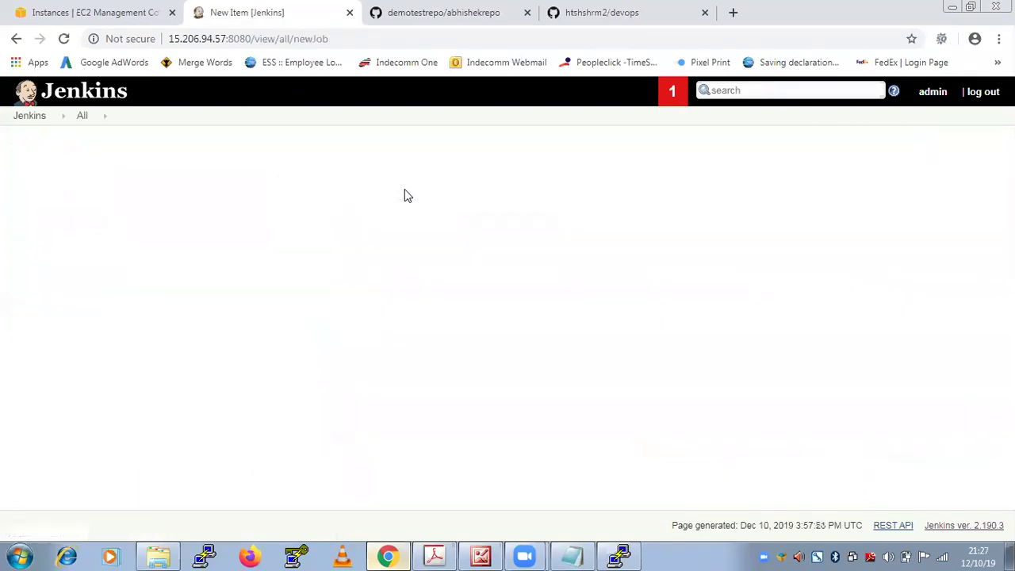
Create a Freestyle project named 'metricschkaddr'
{"action": "type", "text": "m"}
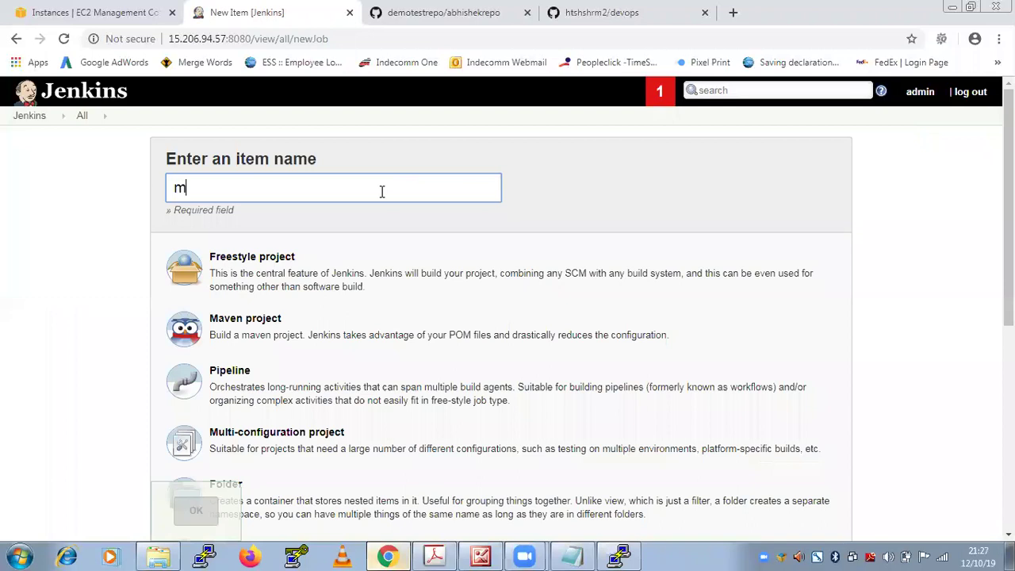
{"action": "type", "text": "etrics"}
{"action": "key", "text": "BackSpace"}
{"action": "type", "text": "chec"}
{"action": "key", "text": "BackSpace"}
{"action": "key", "text": "BackSpace"}
{"action": "key", "text": "BackSpace"}
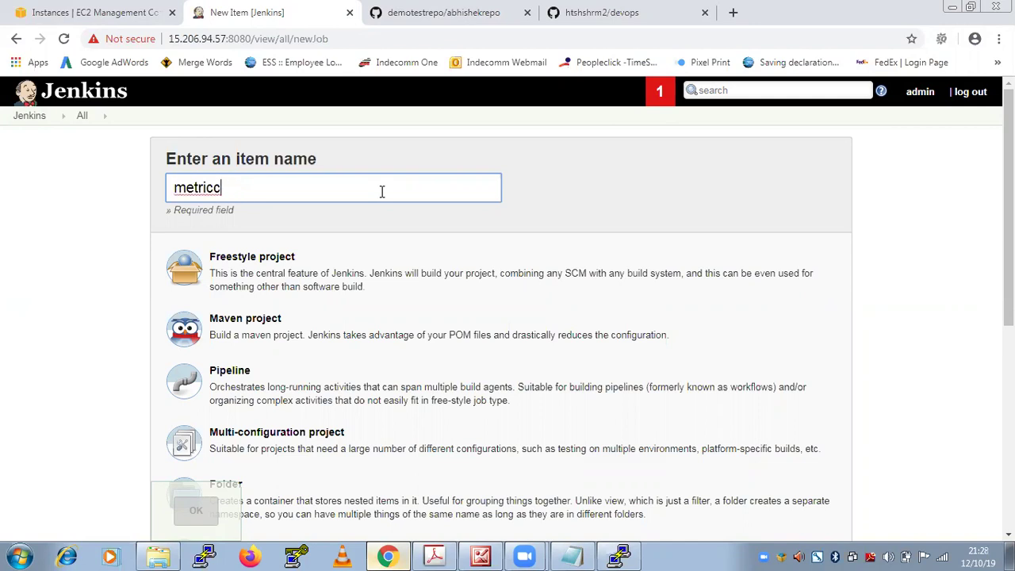
{"action": "key", "text": "BackSpace"}
{"action": "type", "text": "schkaddr"}
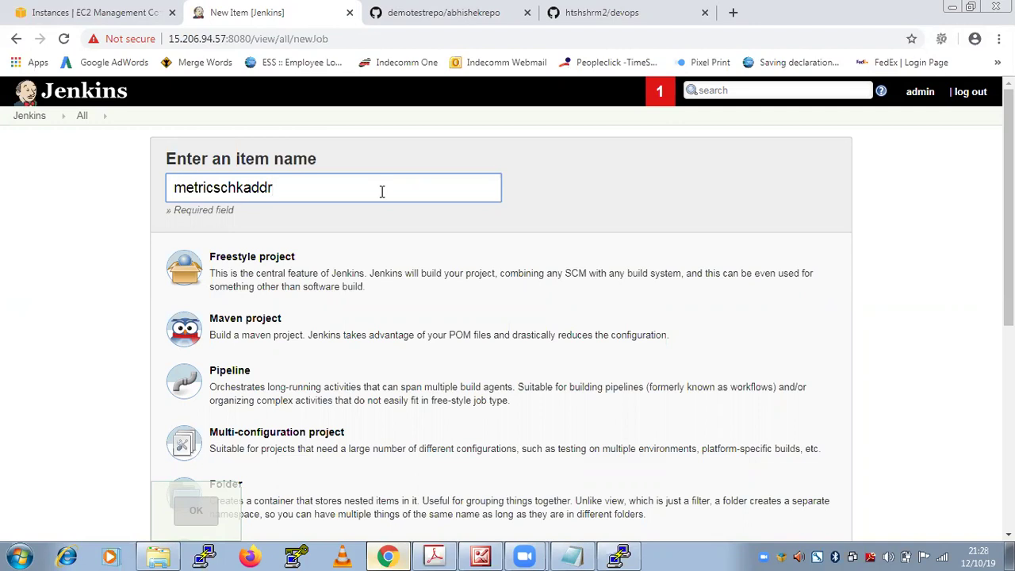
{"action": "left_click", "coordinate": [370, 279]}
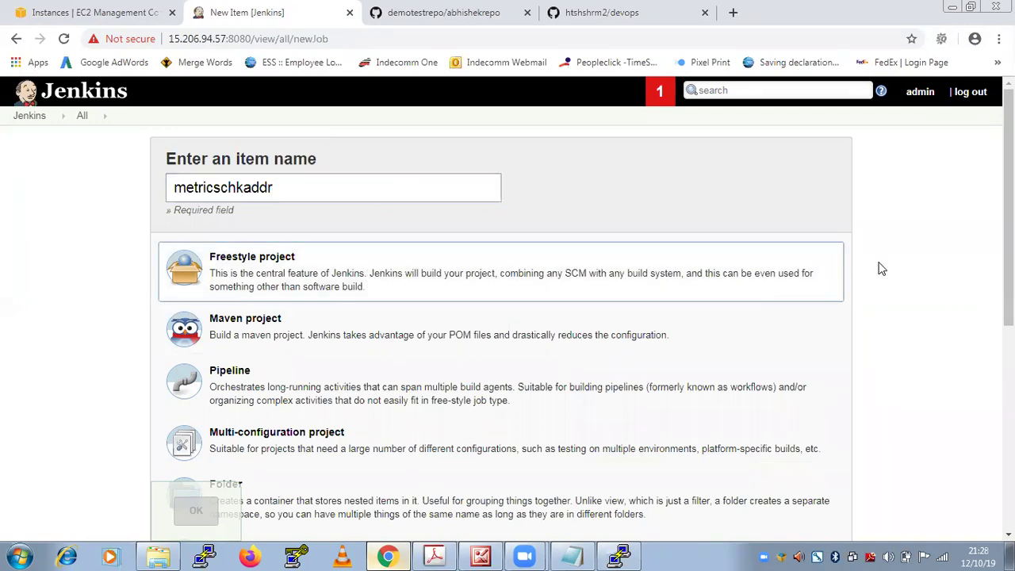
{"action": "scroll", "coordinate": [881, 270], "scroll_direction": "down", "scroll_amount": 2}
{"action": "left_click", "coordinate": [198, 512]}
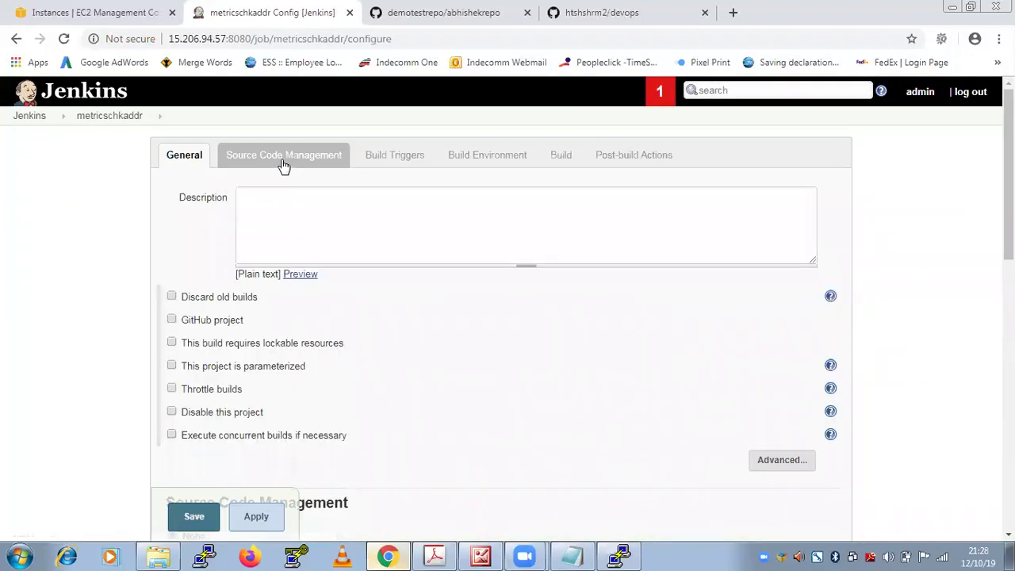
Copy the HTTPS clone URL of the devops GitHub repository
{"action": "left_click", "coordinate": [284, 157]}
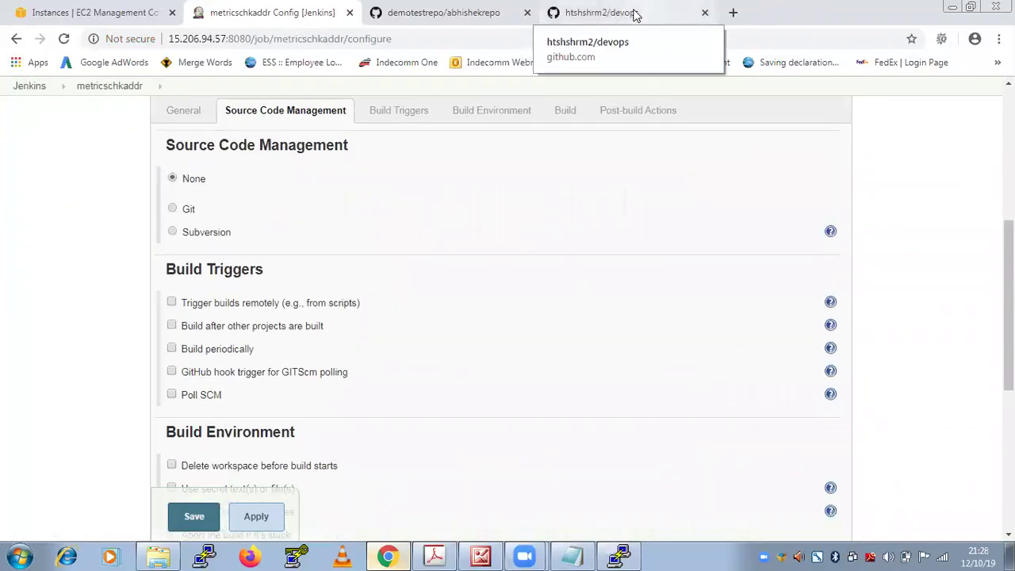
{"action": "left_click", "coordinate": [635, 13]}
{"action": "left_click", "coordinate": [838, 243]}
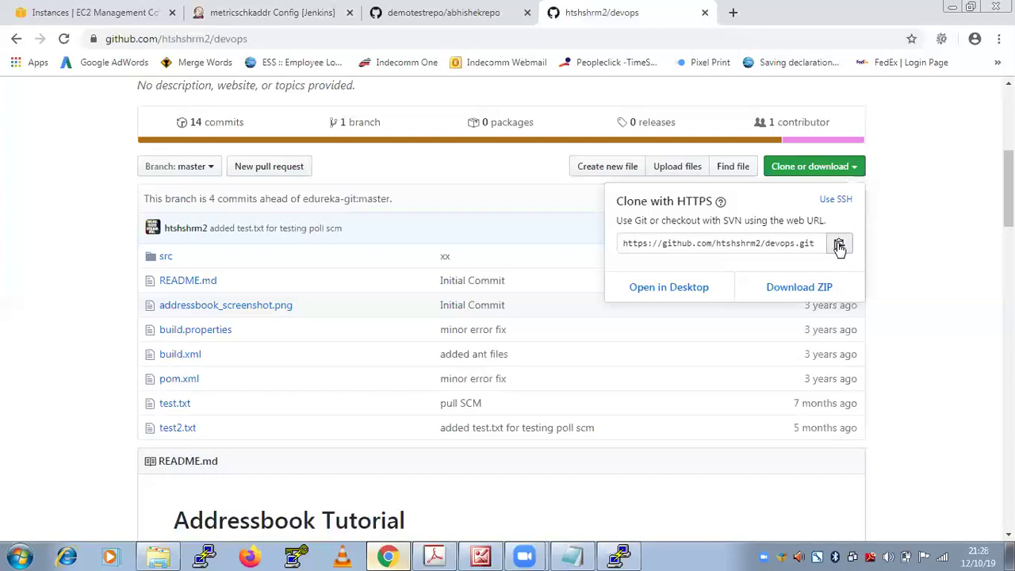
{"action": "left_click", "coordinate": [270, 14]}
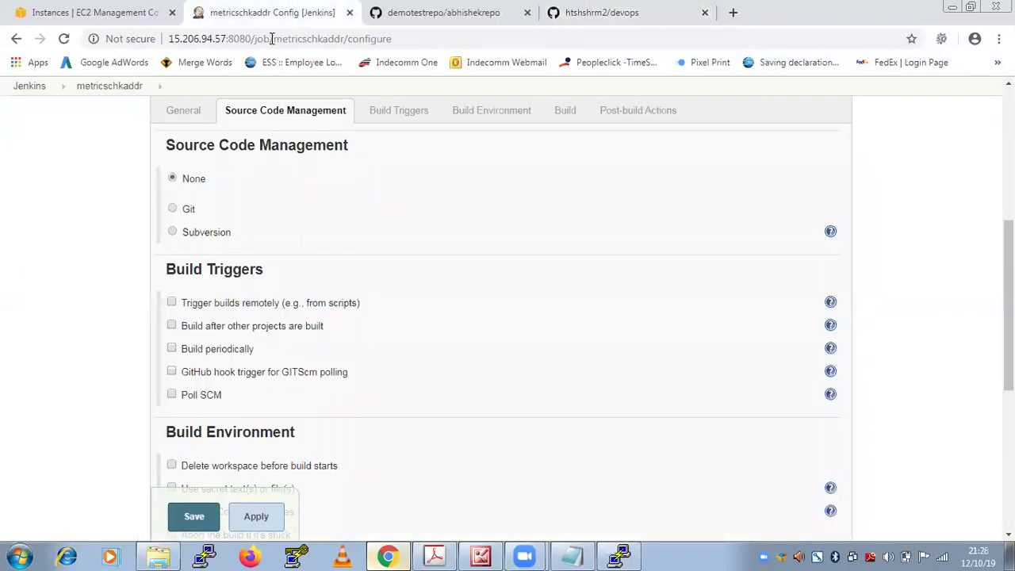
{"action": "left_click", "coordinate": [172, 209]}
{"action": "left_click", "coordinate": [476, 253]}
{"action": "key", "text": "ctrl+v"}
{"action": "scroll", "coordinate": [630, 357], "scroll_direction": "down", "scroll_amount": 1}
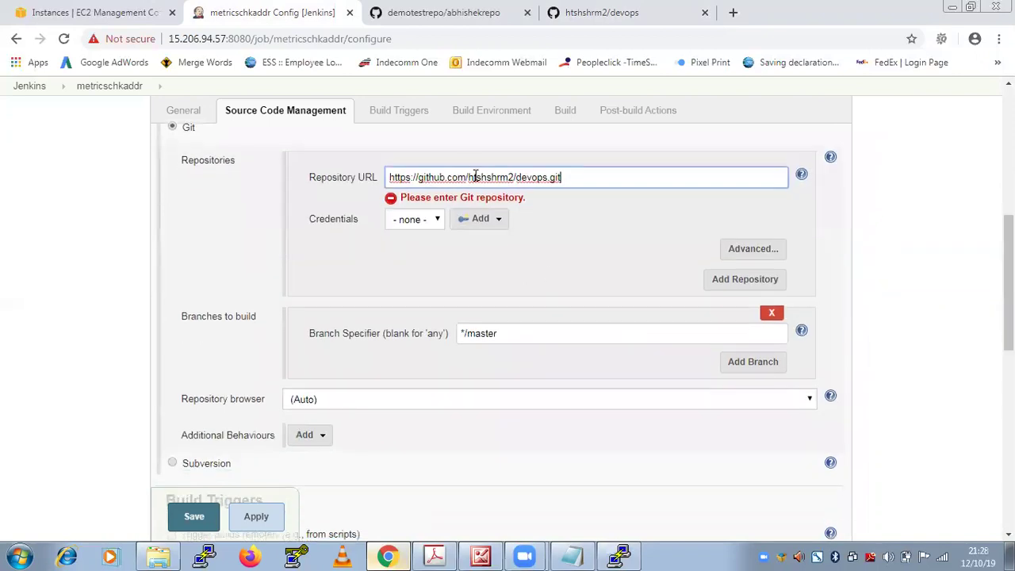
{"action": "scroll", "coordinate": [560, 111], "scroll_direction": "down", "scroll_amount": 1}
{"action": "left_click", "coordinate": [561, 111]}
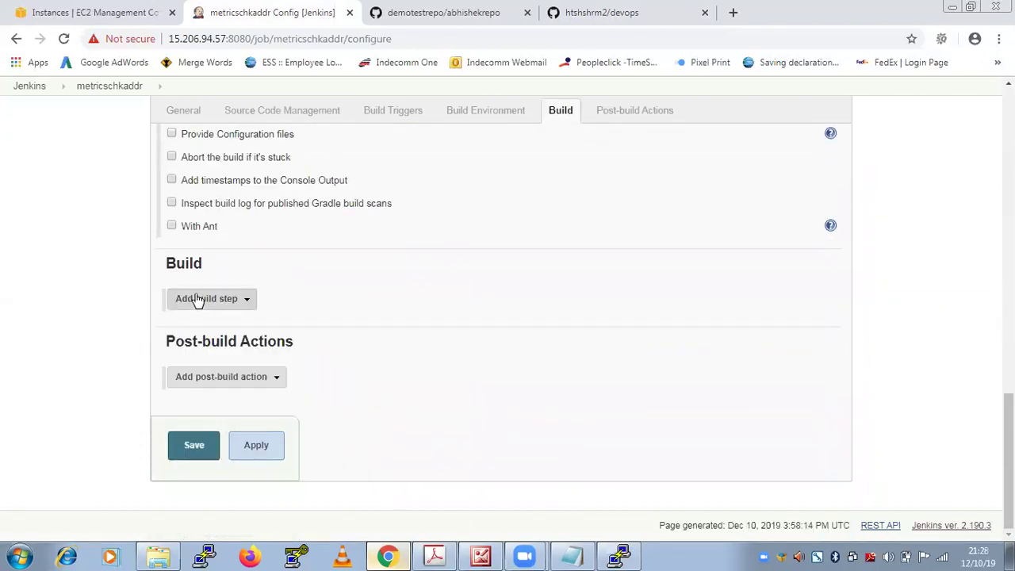
Add an 'Invoke top-level Maven targets' build step using mymaven, then view the CI goals diagram
{"action": "left_click", "coordinate": [241, 304]}
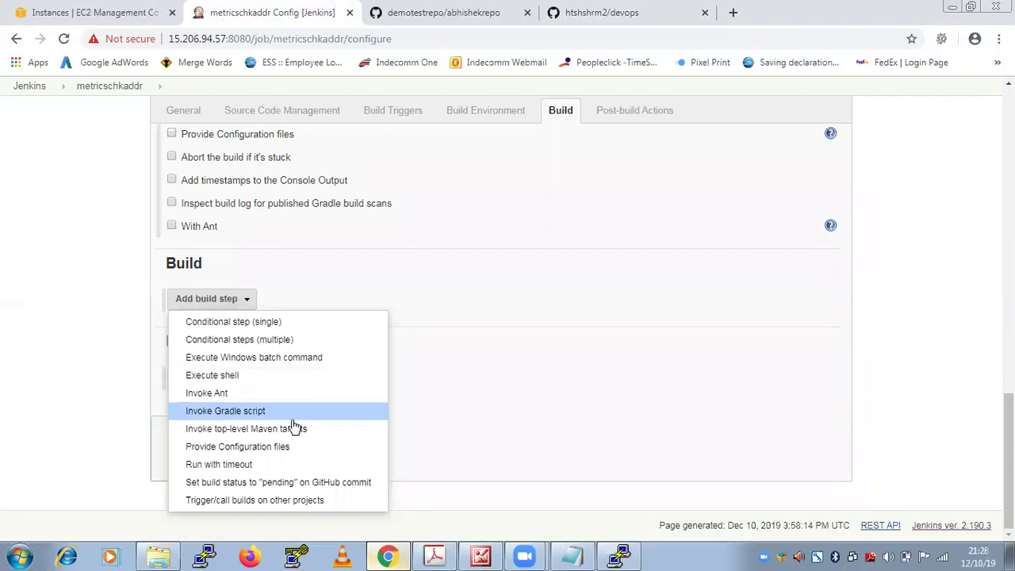
{"action": "left_click", "coordinate": [296, 429]}
{"action": "left_click", "coordinate": [453, 334]}
{"action": "left_click", "coordinate": [410, 362]}
{"action": "left_click", "coordinate": [408, 363]}
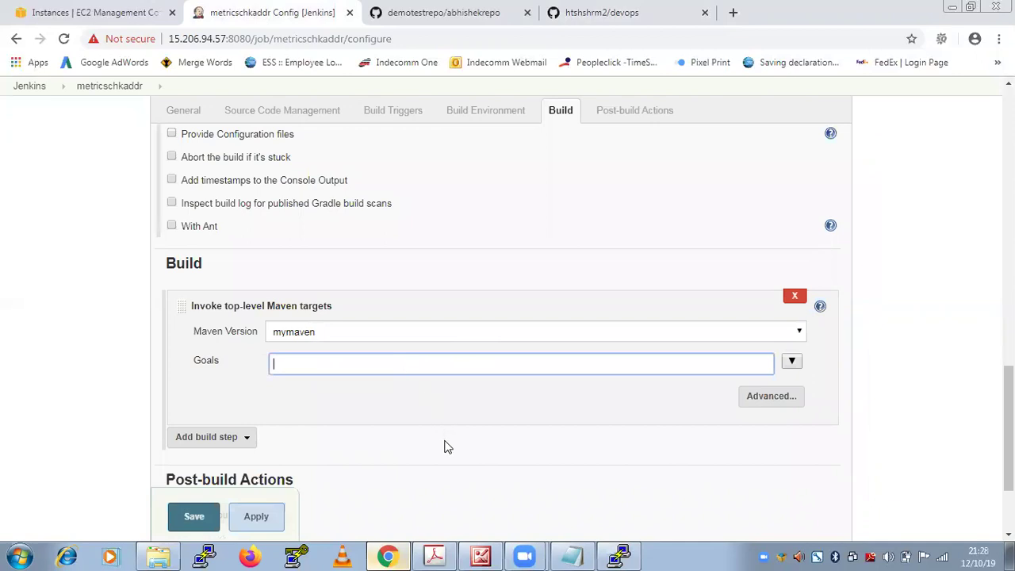
{"action": "left_click", "coordinate": [481, 553]}
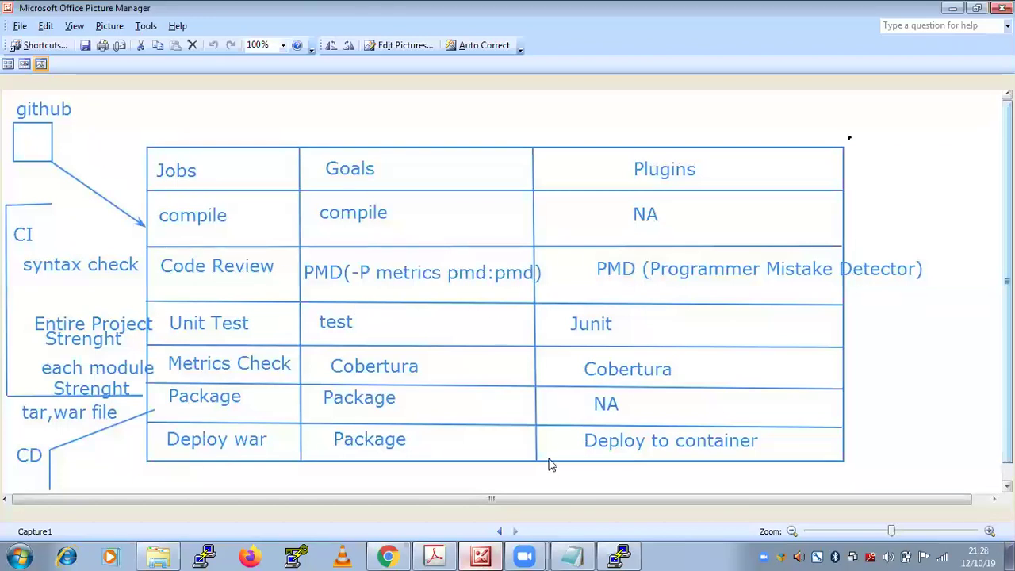
Bring the jenkins complete notes in Notepad to the front
{"action": "left_click", "coordinate": [575, 556]}
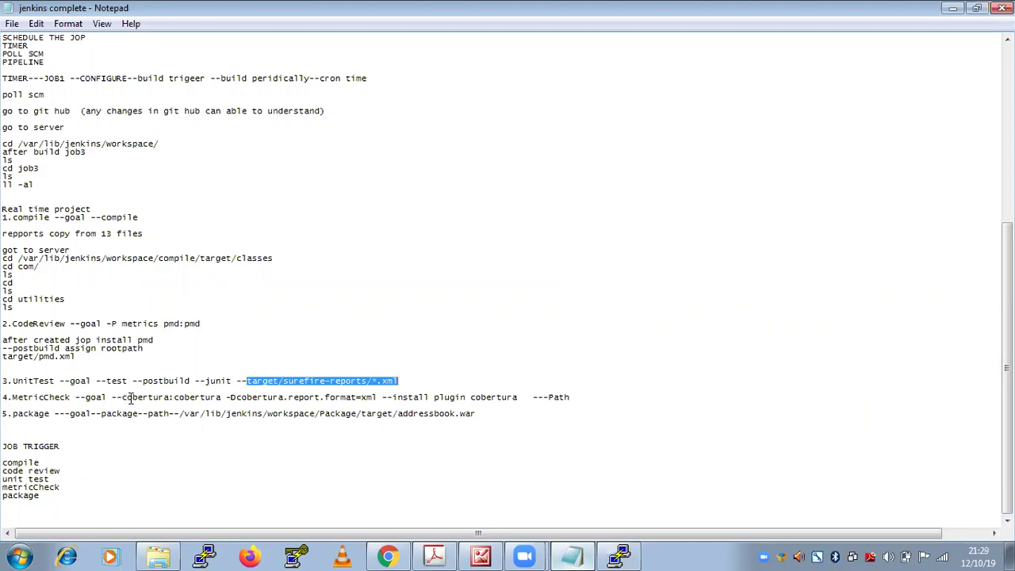
Copy the MetricCheck goal 'cobertura:cobertura -Dcobertura.report.format=xml' and go back to Jenkins
{"action": "left_click_drag", "start_coordinate": [123, 397], "coordinate": [360, 399]}
{"action": "right_click", "coordinate": [360, 399]}
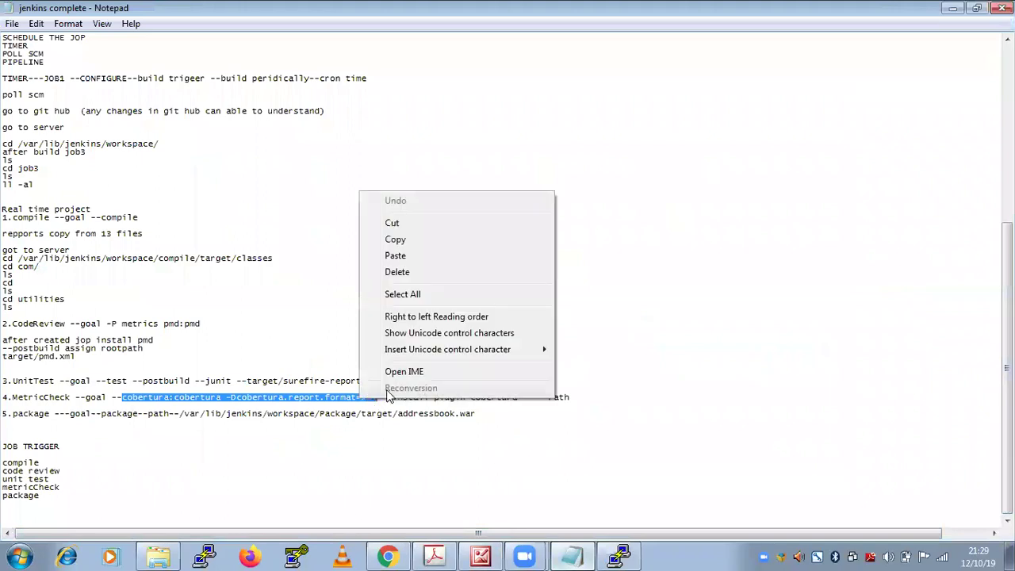
{"action": "left_click", "coordinate": [413, 240]}
{"action": "left_click", "coordinate": [388, 555]}
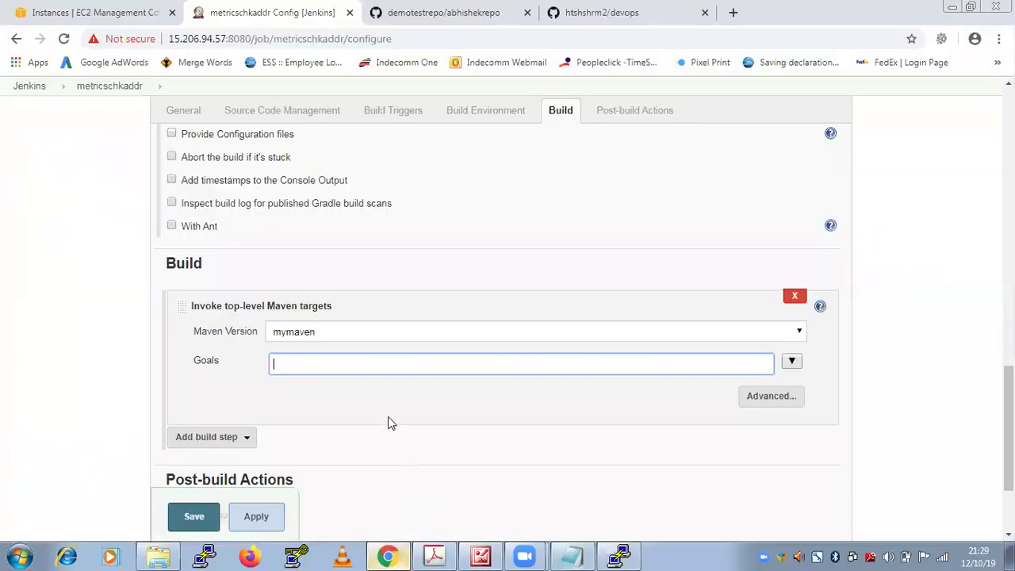
Set Goals to cobertura:cobertura -Dcobertura.report.format=xml, save the job, and start build #1
{"action": "key", "text": "ctrl+v"}
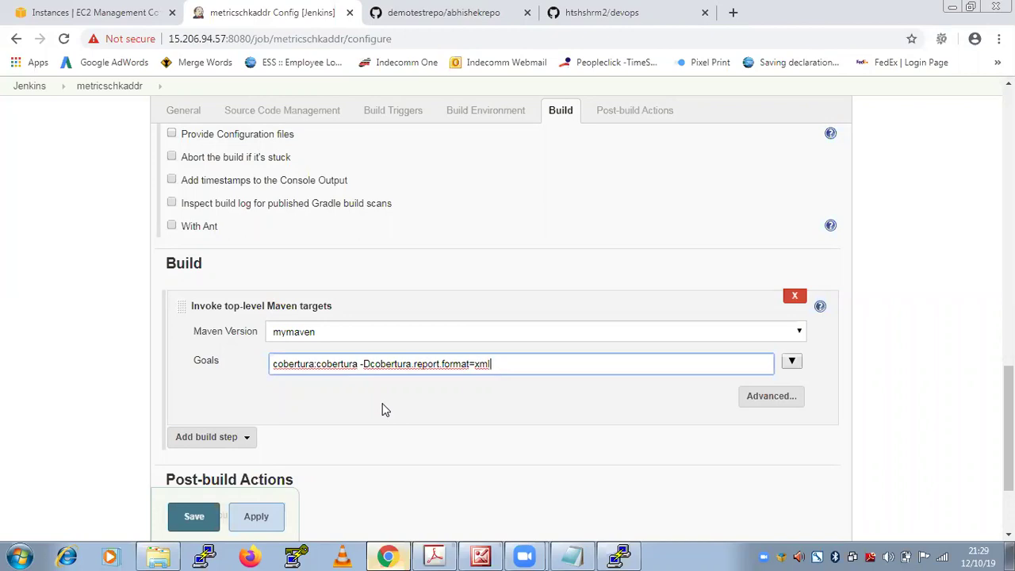
{"action": "left_click", "coordinate": [256, 518]}
{"action": "left_click", "coordinate": [193, 516]}
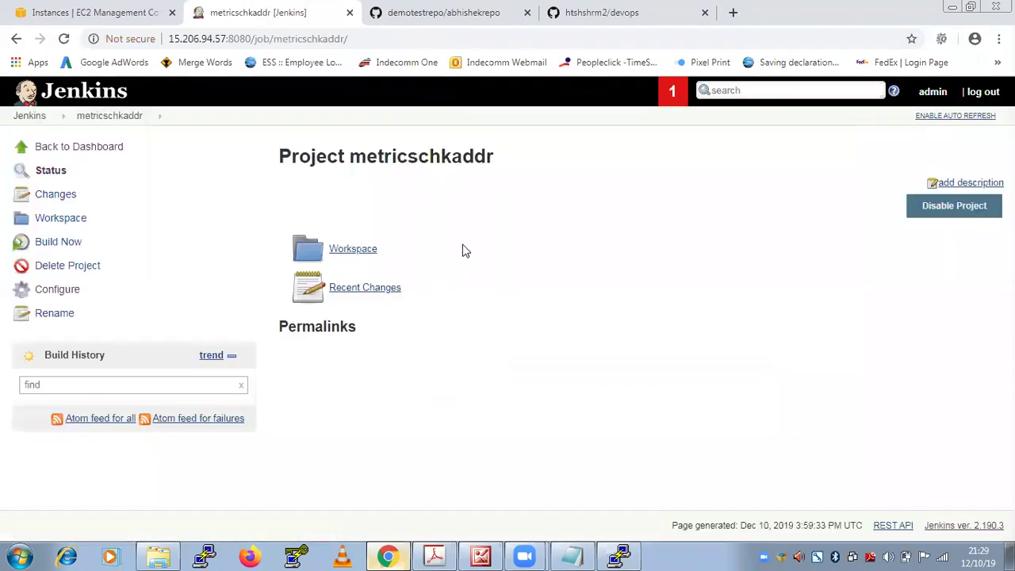
{"action": "left_click", "coordinate": [52, 247]}
{"action": "left_click", "coordinate": [619, 555]}
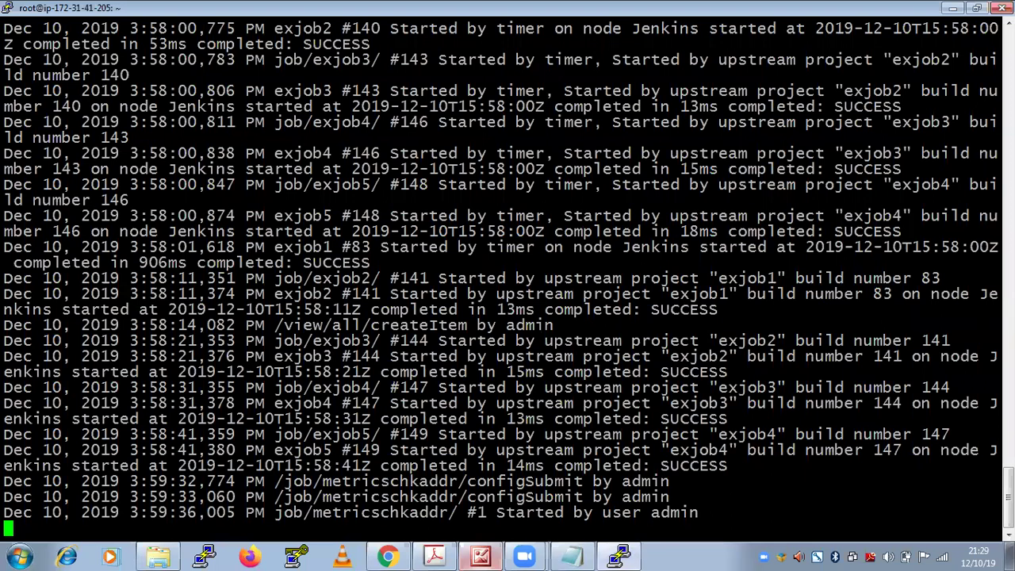
Check the server log for the job/metricschkaddr/ build entry, then return to the project page
{"action": "left_click_drag", "start_coordinate": [698, 513], "coordinate": [5, 499]}
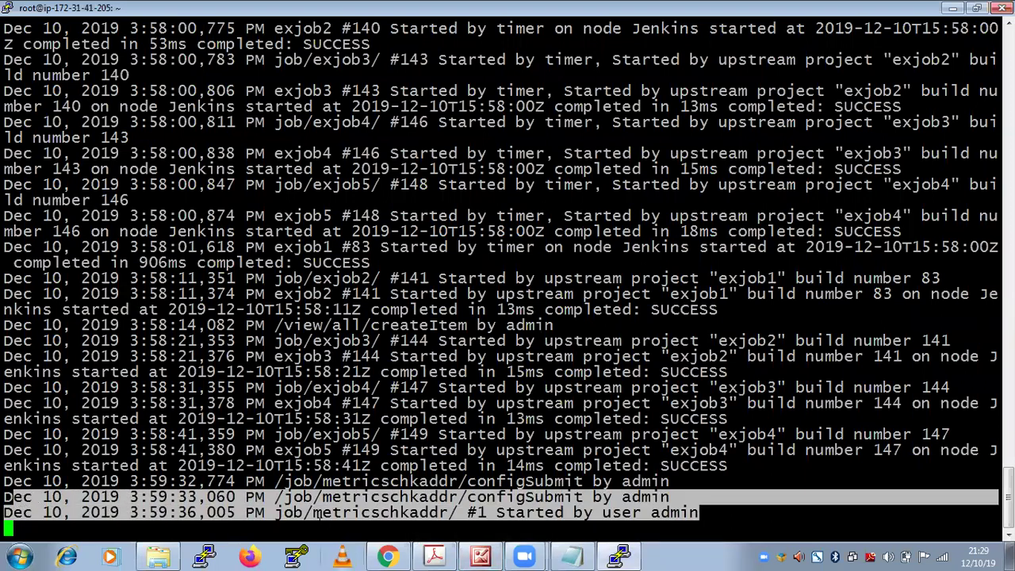
{"action": "left_click", "coordinate": [386, 514]}
{"action": "double_click", "coordinate": [421, 514]}
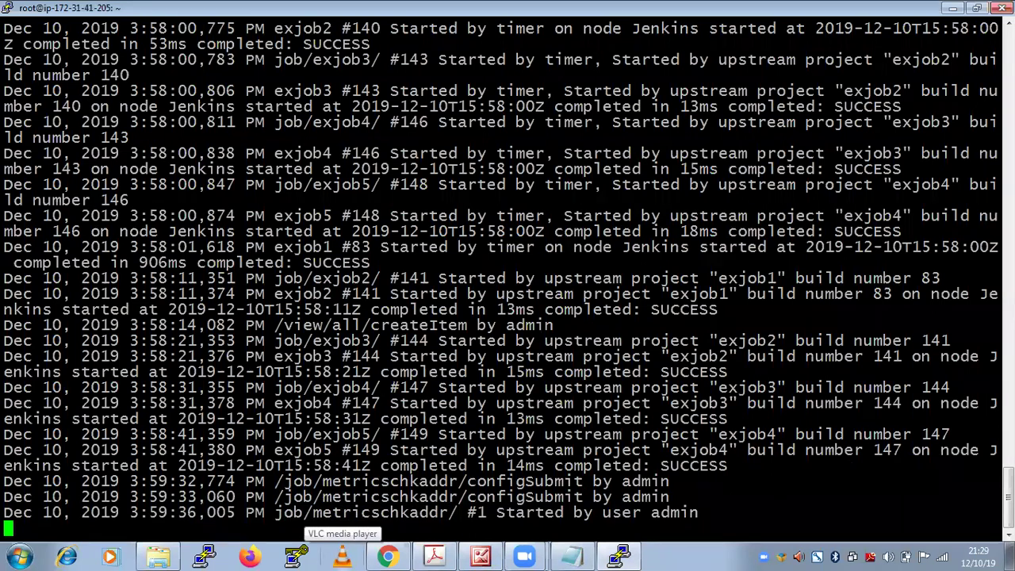
{"action": "left_click", "coordinate": [389, 559]}
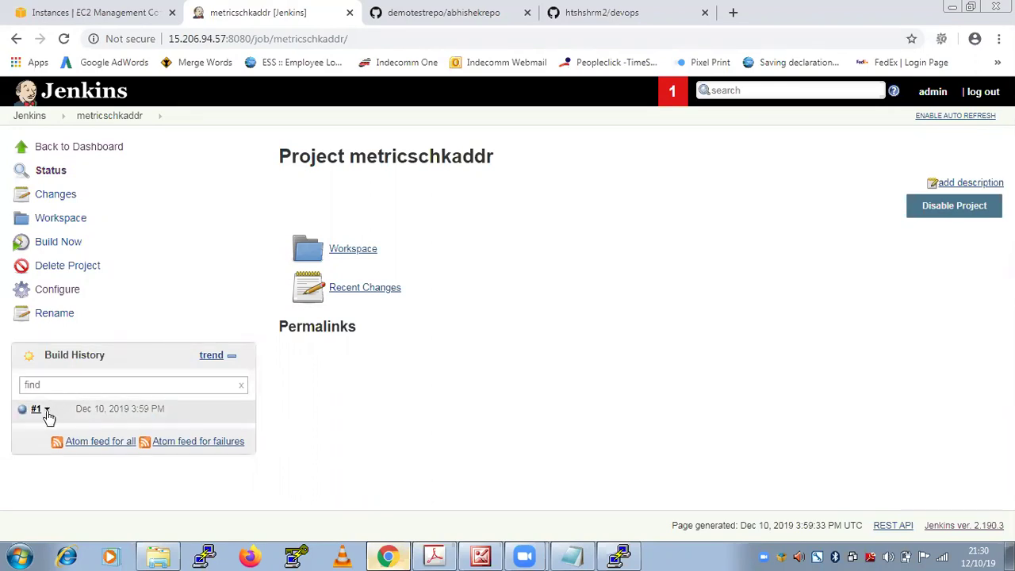
{"action": "left_click", "coordinate": [47, 411]}
{"action": "left_click", "coordinate": [85, 469]}
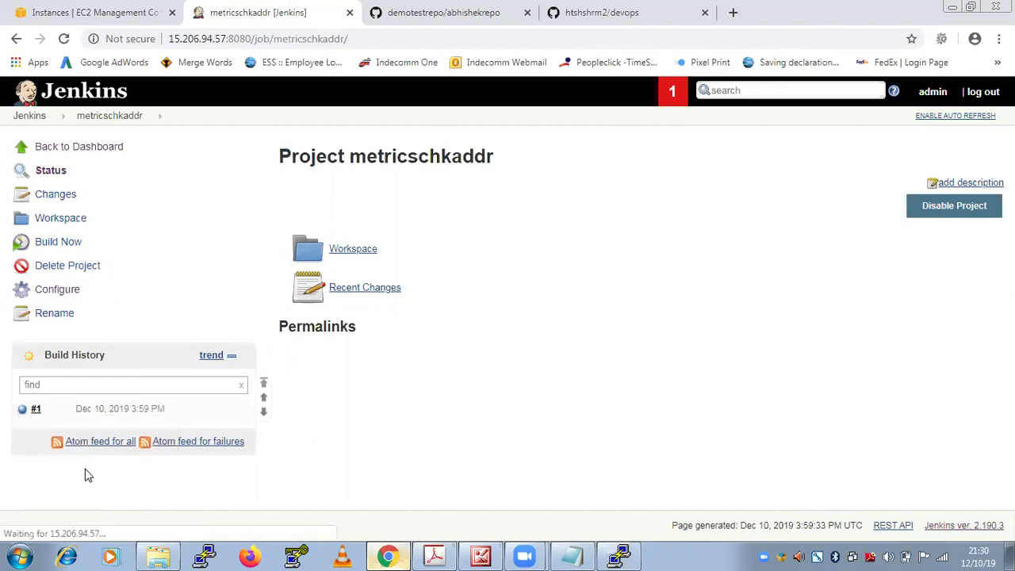
{"action": "scroll", "coordinate": [923, 290], "scroll_direction": "down", "scroll_amount": 5}
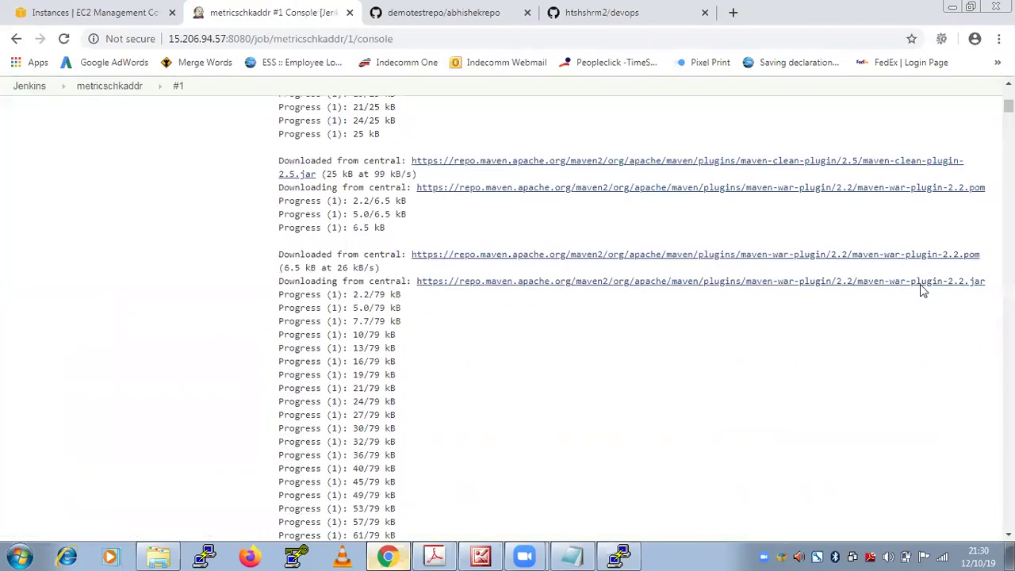
{"action": "left_click_drag", "start_coordinate": [1008, 108], "coordinate": [1008, 521]}
{"action": "scroll", "coordinate": [802, 230], "scroll_direction": "up", "scroll_amount": 20}
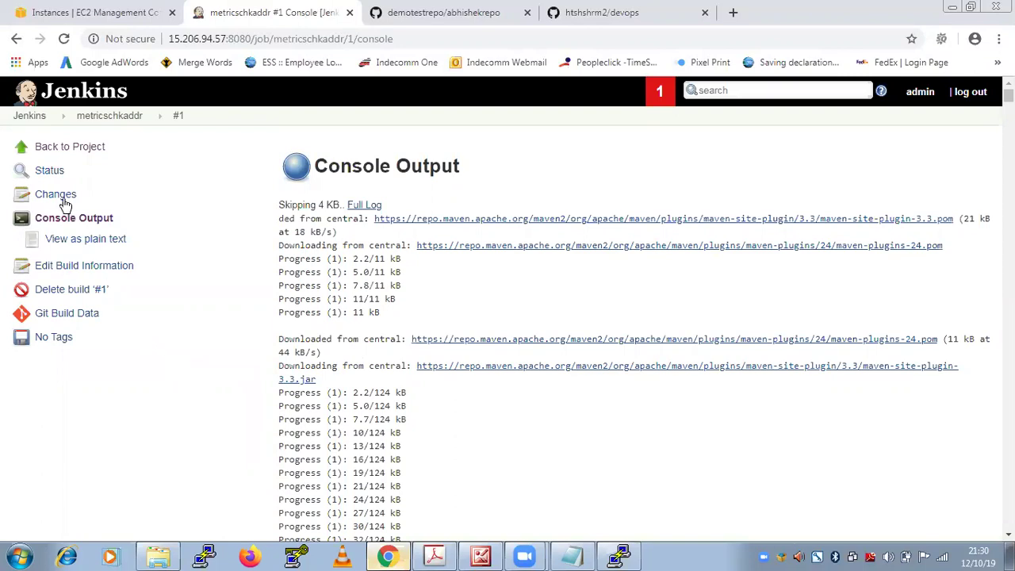
{"action": "left_click", "coordinate": [107, 118]}
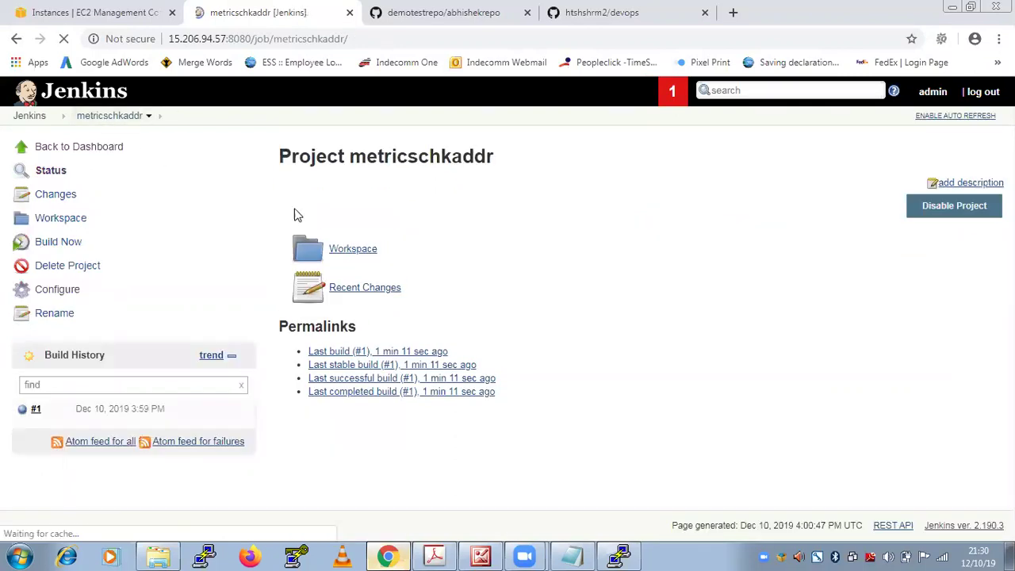
View the metricschkaddr workspace files, then bring back the CI goals diagram
{"action": "left_click", "coordinate": [352, 254]}
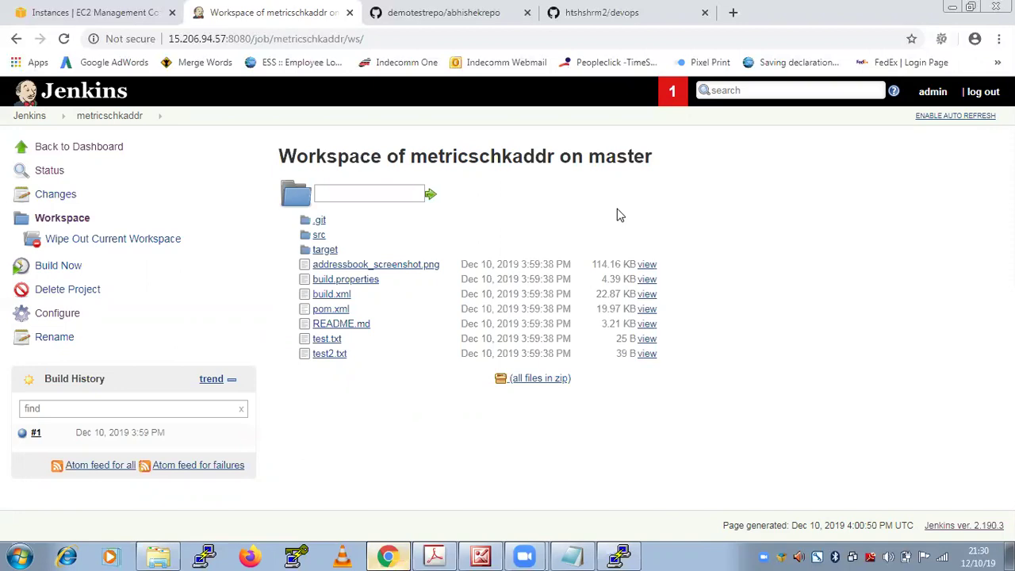
{"action": "left_click", "coordinate": [481, 556]}
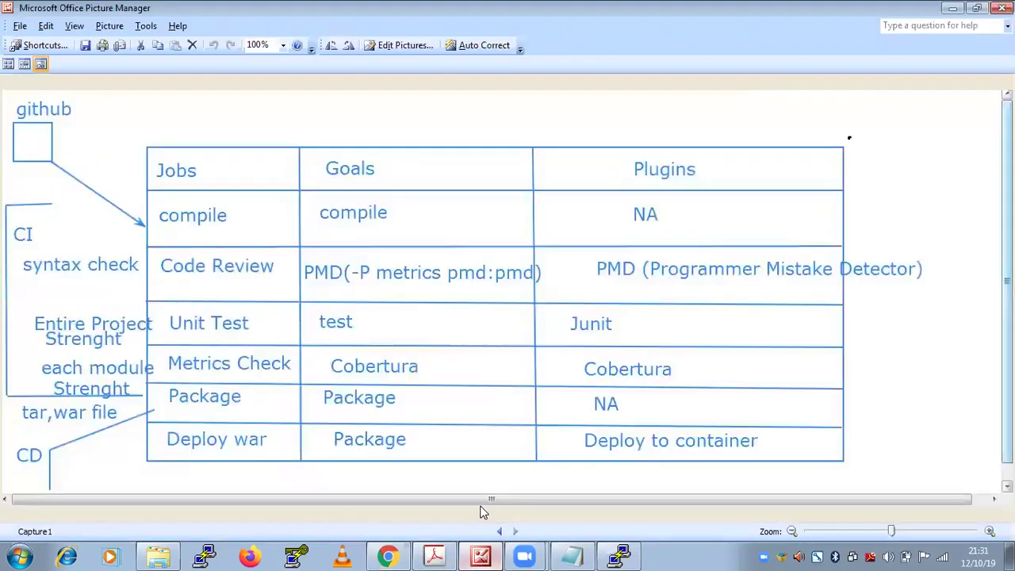
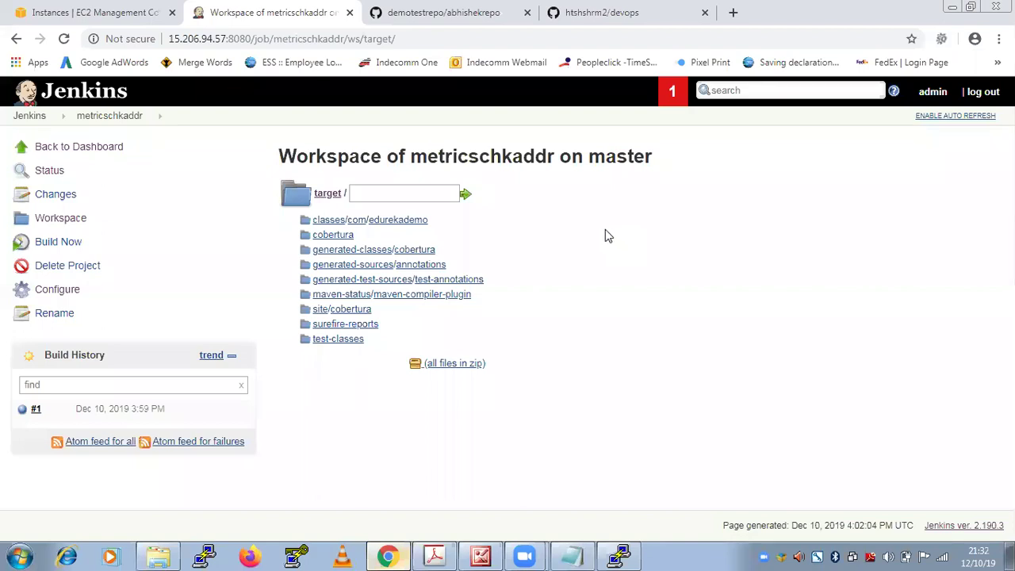
Browse into site/cobertura, view the coverage.xml report, then go back to the cobertura listing
{"action": "left_click", "coordinate": [324, 314]}
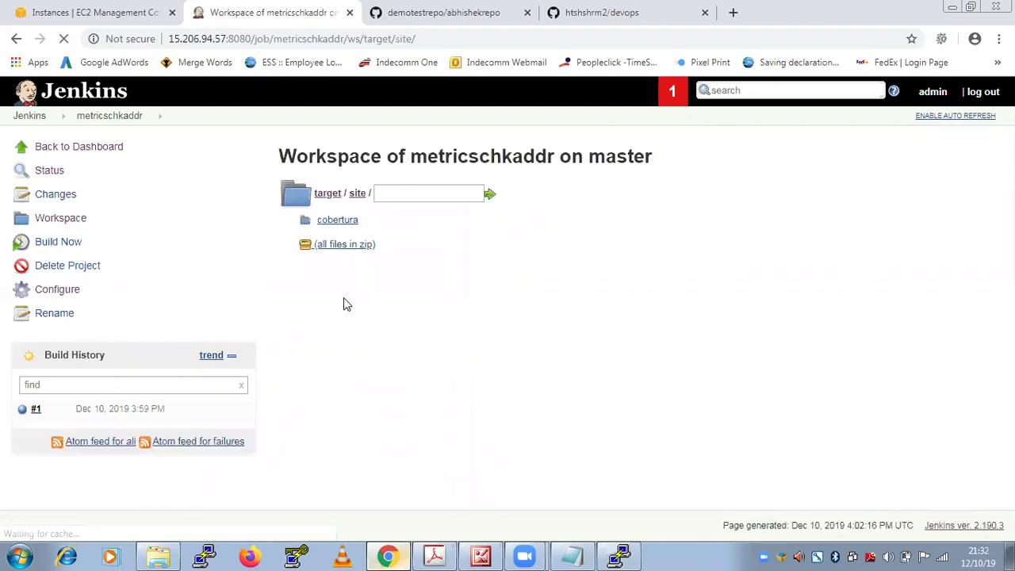
{"action": "left_click", "coordinate": [346, 229]}
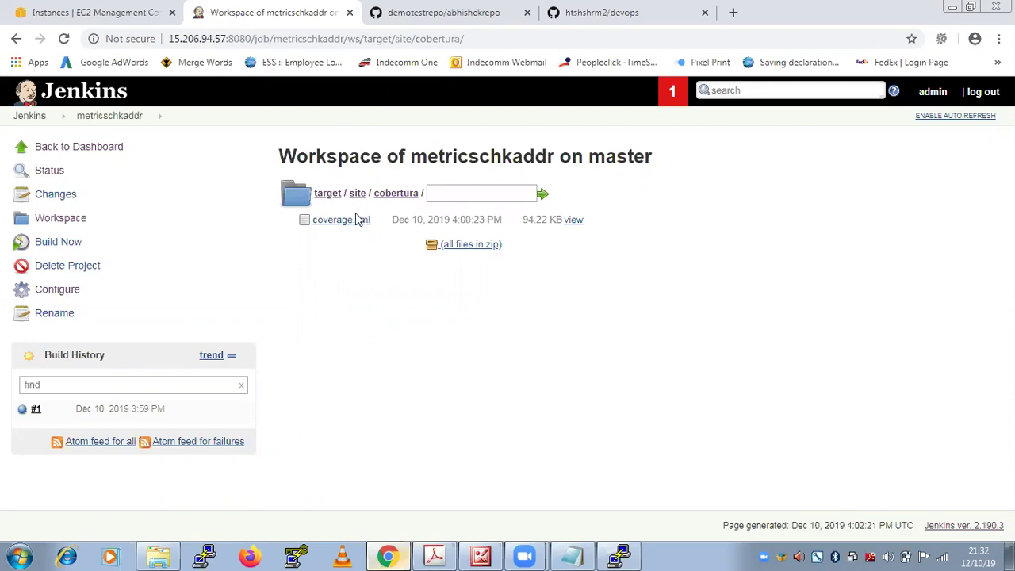
{"action": "left_click", "coordinate": [323, 226]}
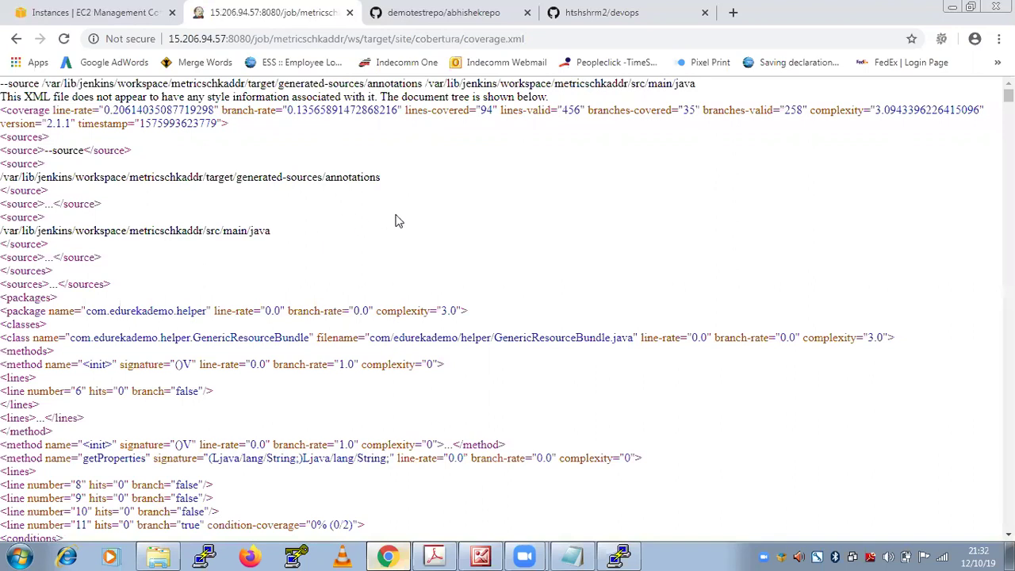
{"action": "scroll", "coordinate": [287, 429], "scroll_direction": "down", "scroll_amount": 7}
{"action": "scroll", "coordinate": [357, 397], "scroll_direction": "up", "scroll_amount": 10}
{"action": "left_click", "coordinate": [16, 38]}
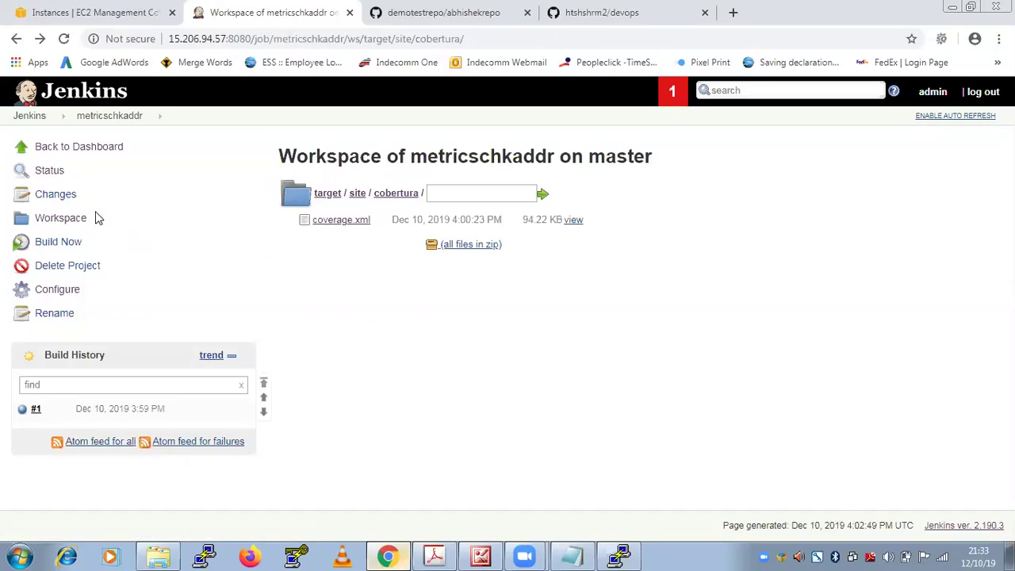
Filter available plugins for 'cobertura' and install the Cobertura plugin without restarting Jenkins
{"action": "left_click", "coordinate": [61, 147]}
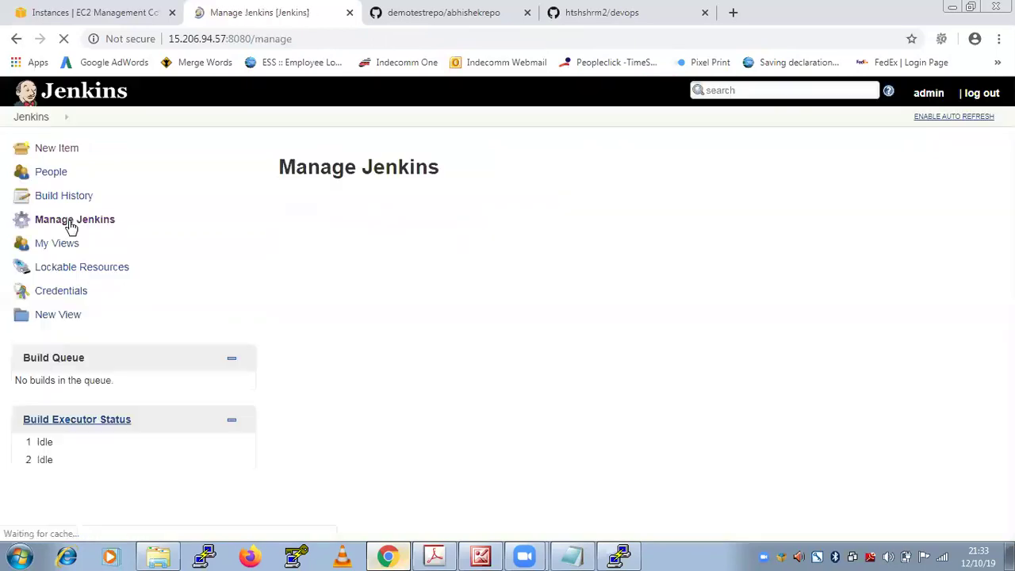
{"action": "scroll", "coordinate": [539, 378], "scroll_direction": "down", "scroll_amount": 2}
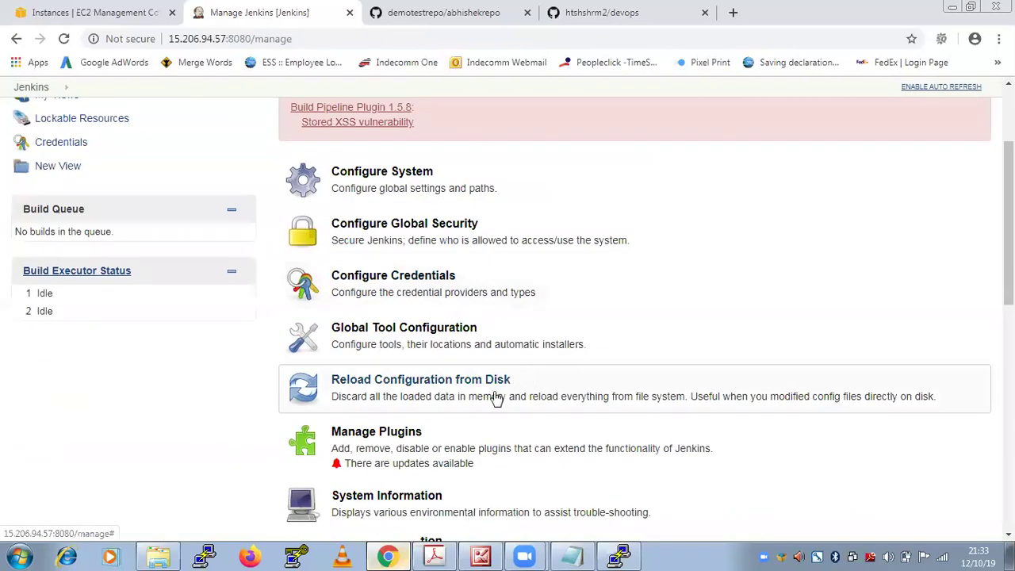
{"action": "left_click", "coordinate": [421, 443]}
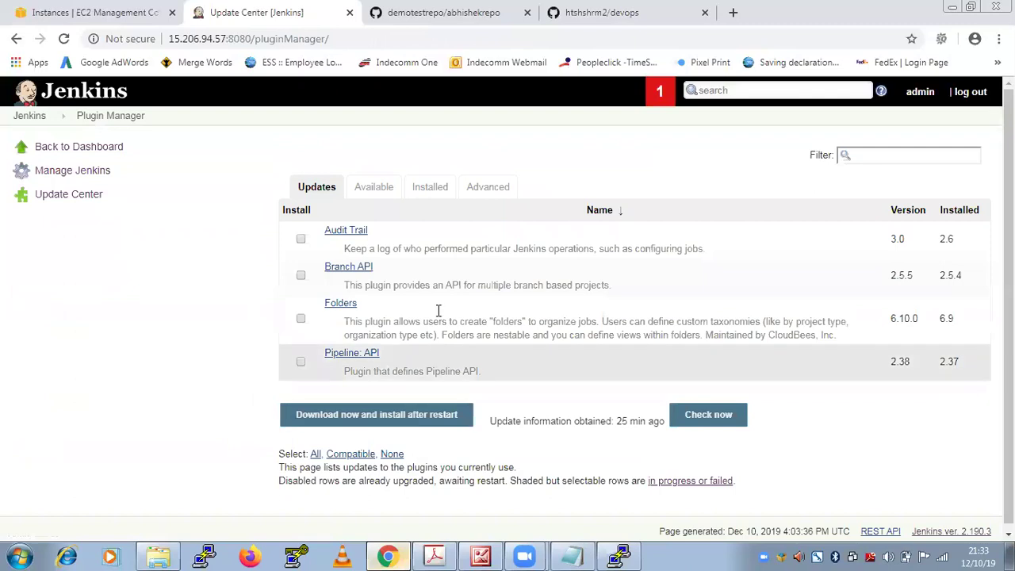
{"action": "left_click", "coordinate": [383, 195]}
{"action": "left_click", "coordinate": [877, 154]}
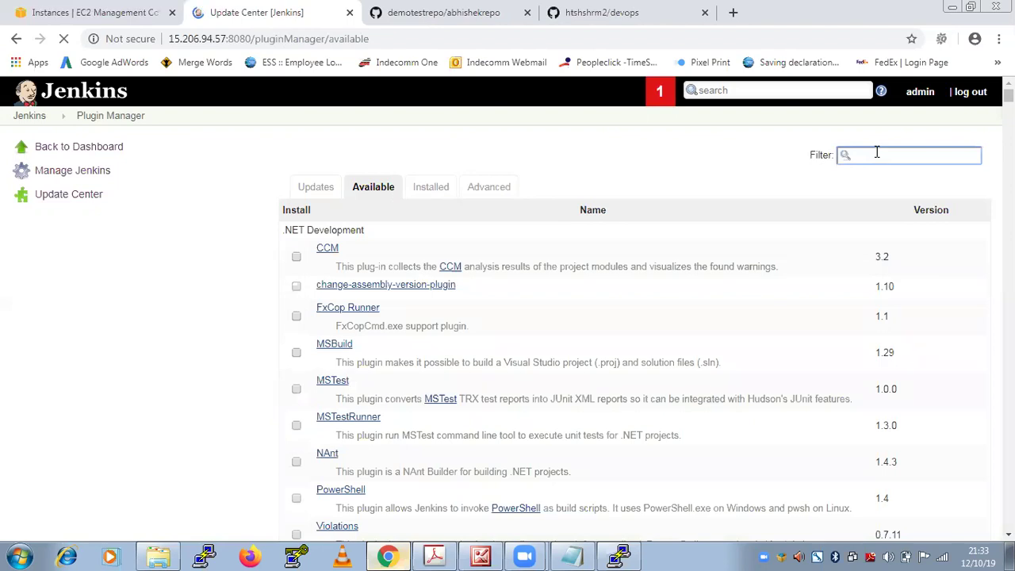
{"action": "type", "text": "cobertura"}
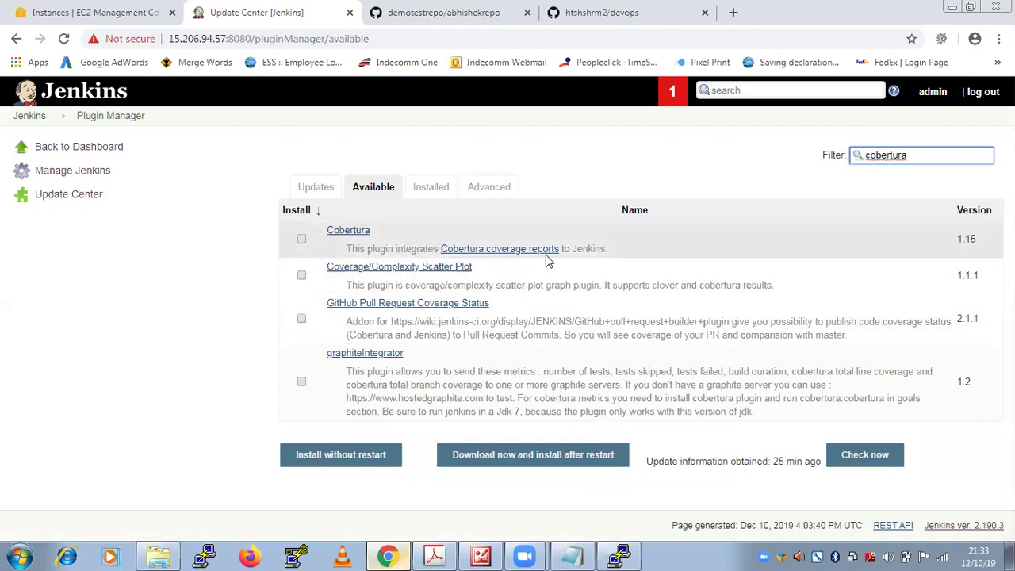
{"action": "left_click", "coordinate": [301, 239]}
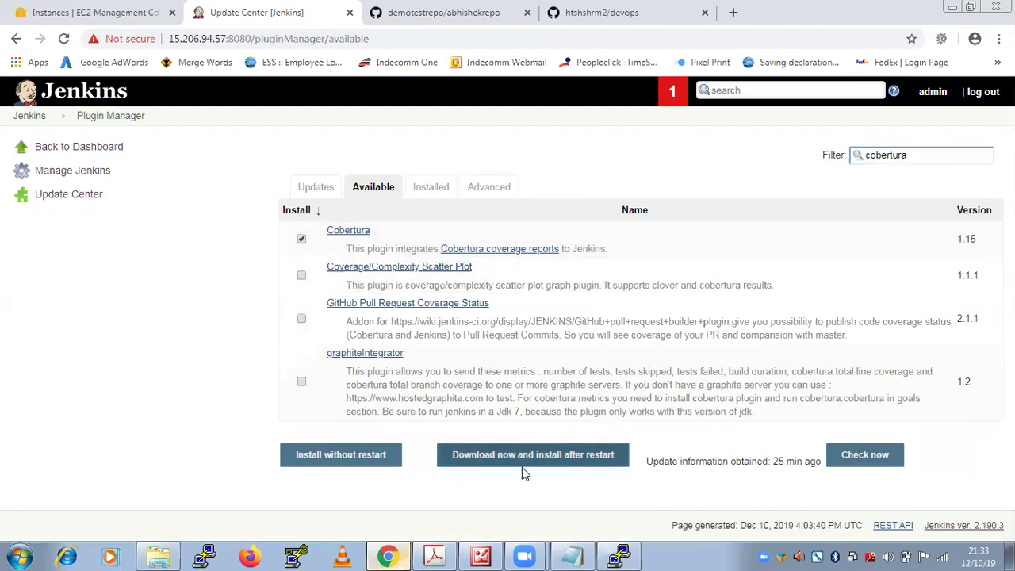
{"action": "left_click", "coordinate": [357, 457]}
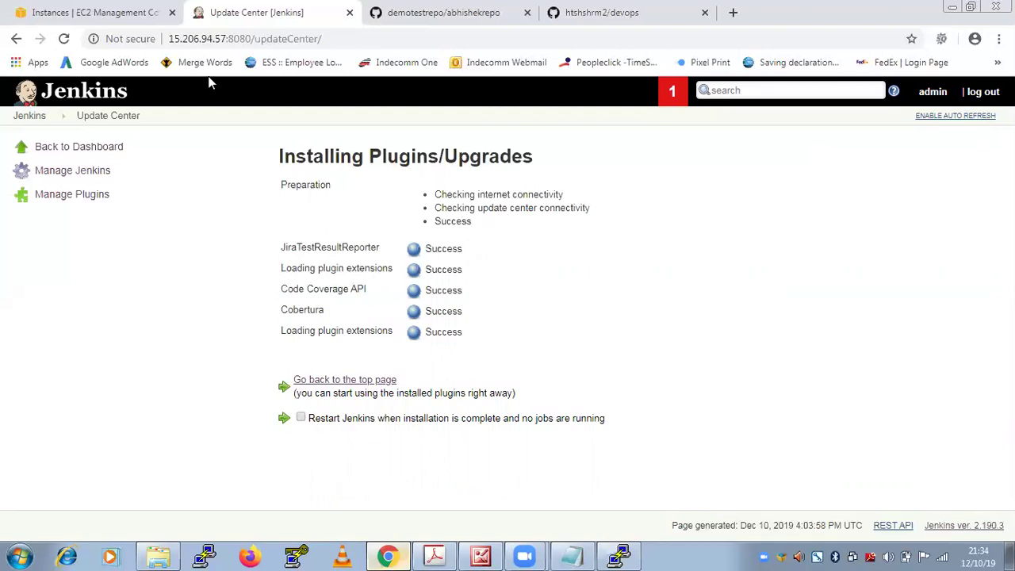
Open metricschkaddr's Configure page and add Publish Cobertura Coverage Report under Post-build Actions
{"action": "left_click", "coordinate": [31, 122]}
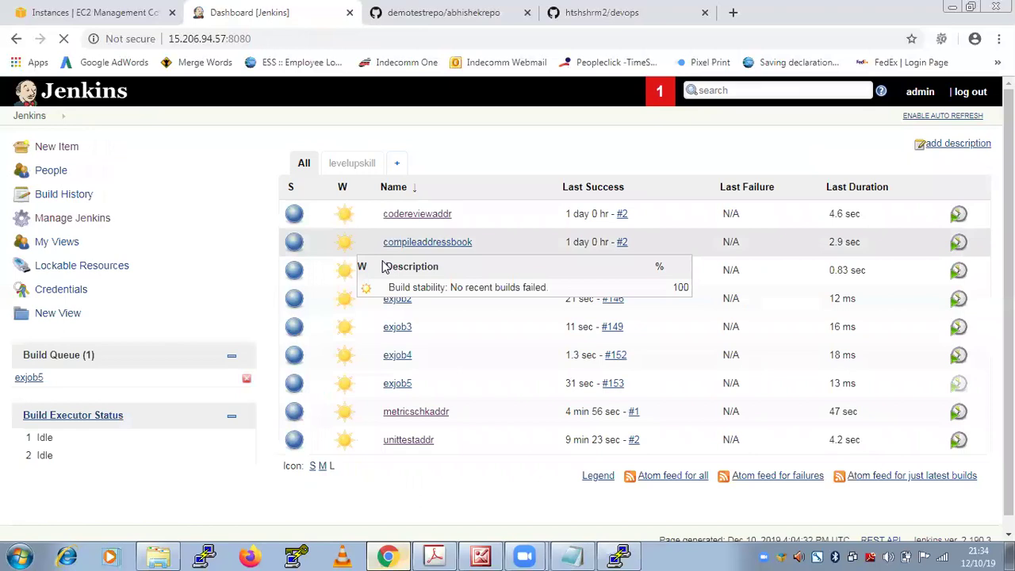
{"action": "left_click", "coordinate": [408, 414]}
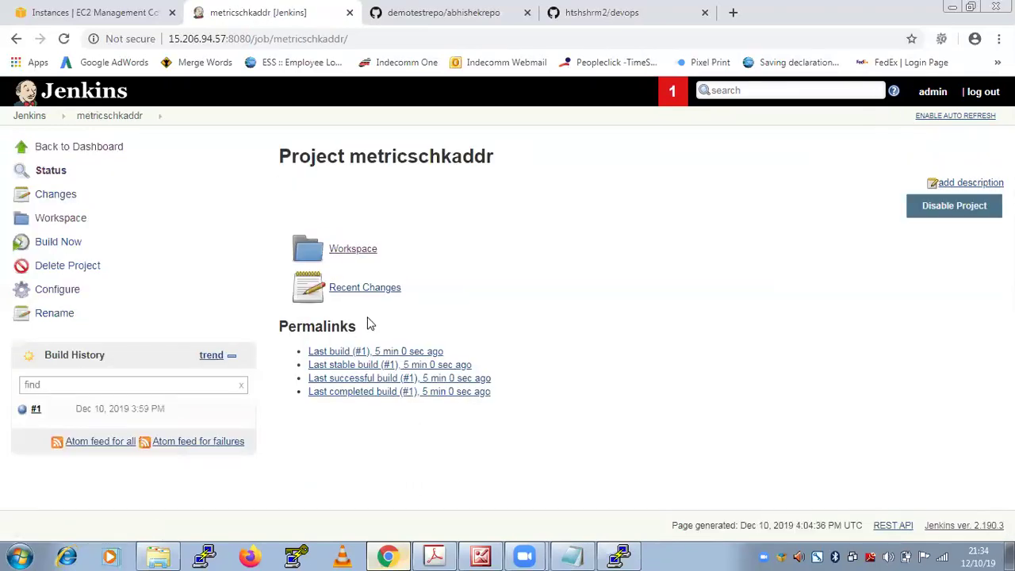
{"action": "left_click", "coordinate": [70, 294]}
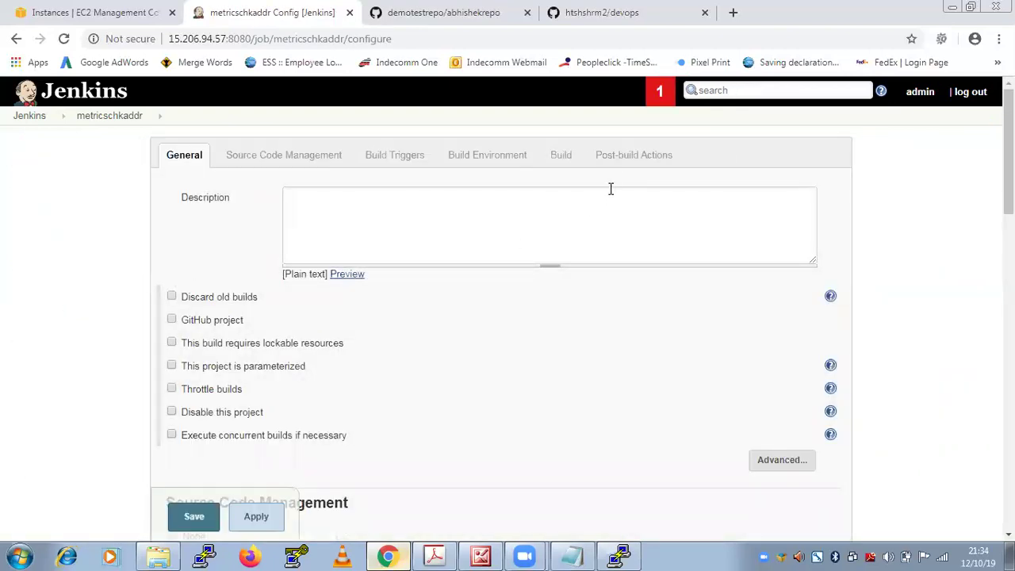
{"action": "left_click", "coordinate": [620, 163]}
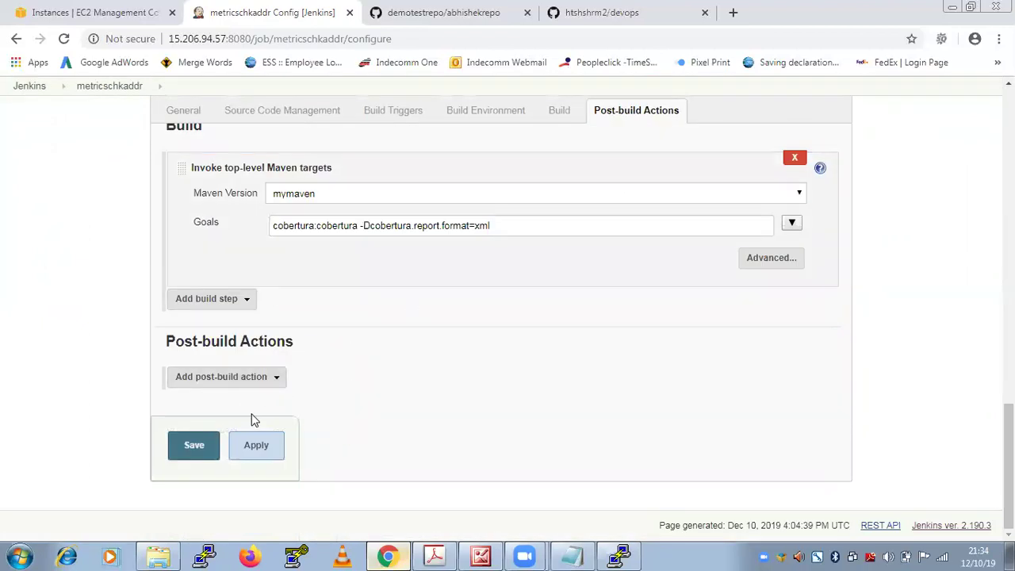
{"action": "left_click", "coordinate": [261, 384]}
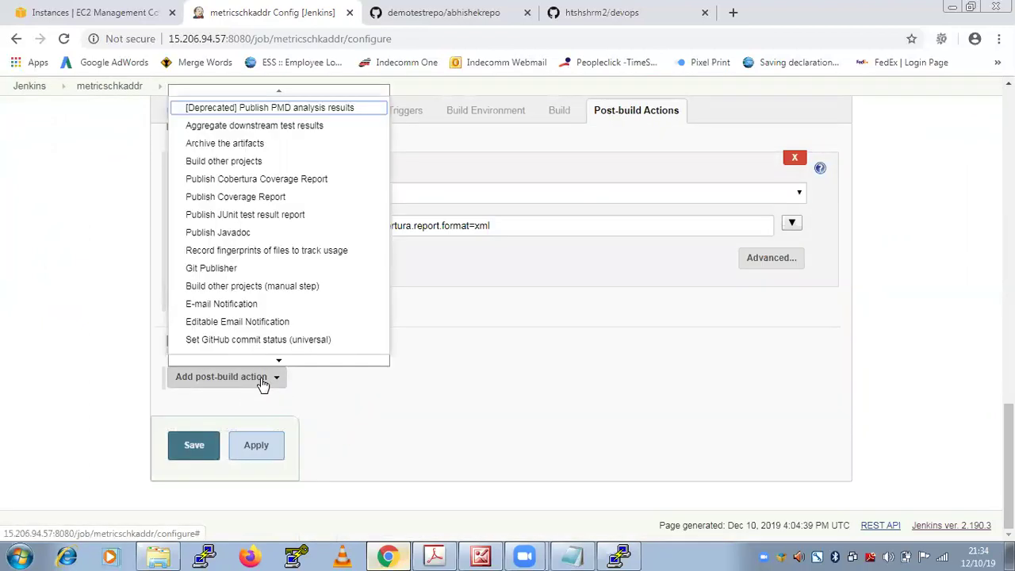
{"action": "left_click", "coordinate": [282, 169]}
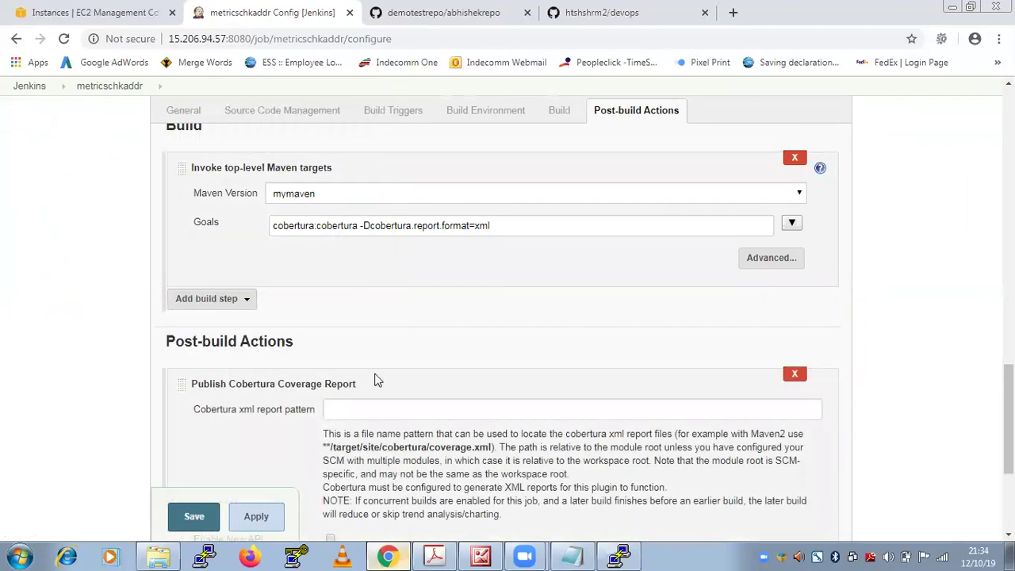
{"action": "left_click", "coordinate": [389, 402]}
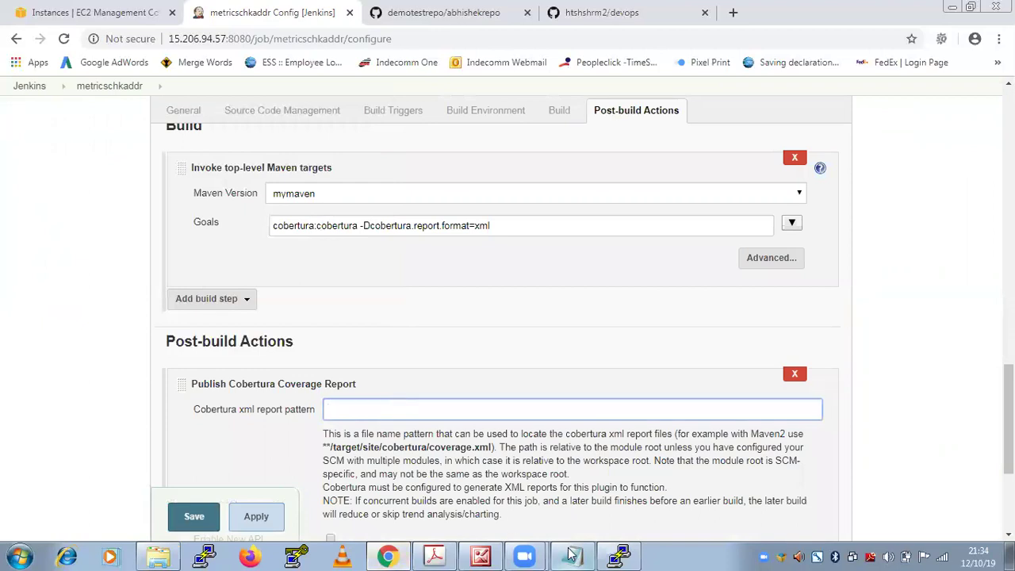
{"action": "left_click", "coordinate": [571, 555]}
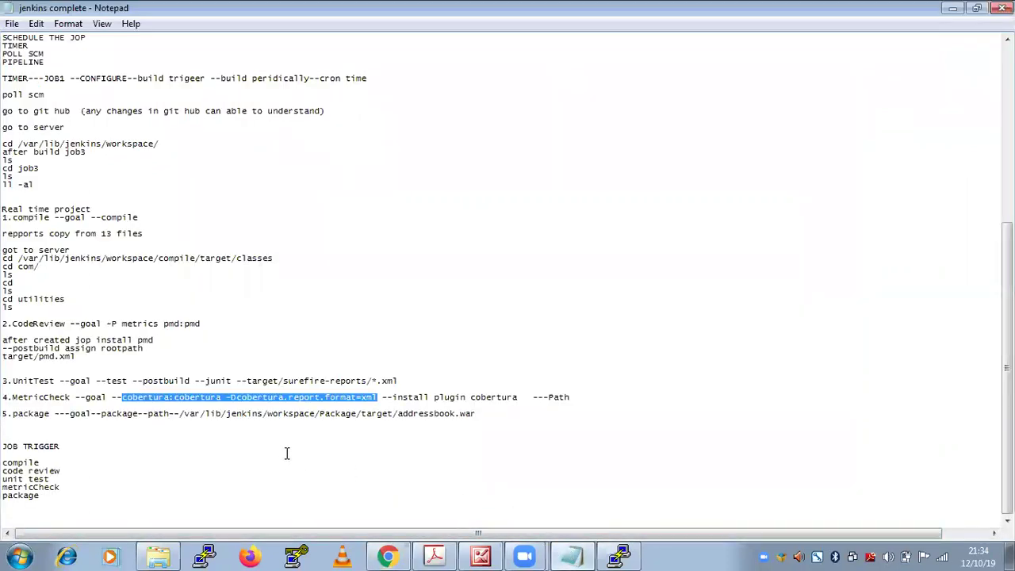
{"action": "left_click", "coordinate": [333, 459]}
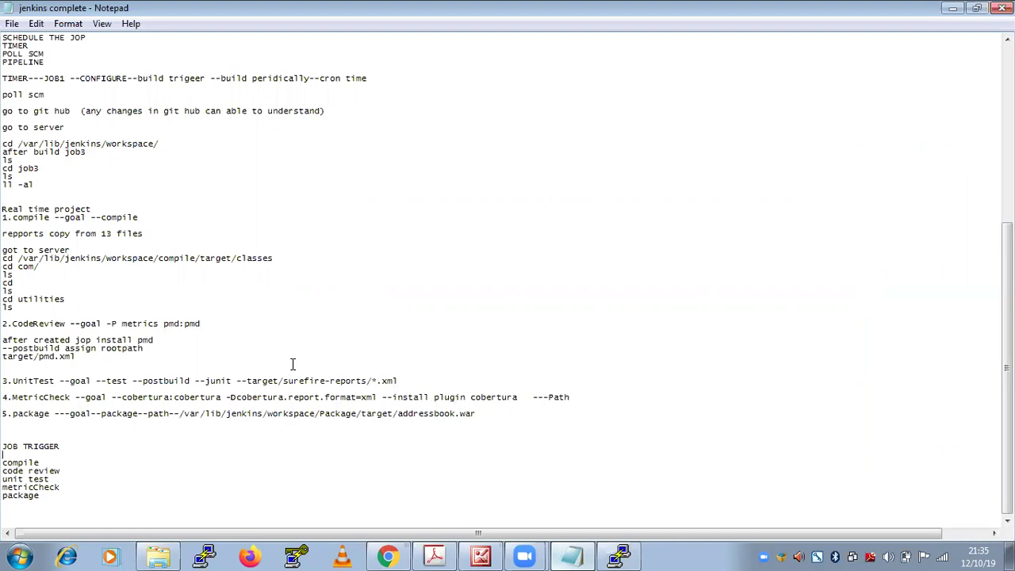
{"action": "scroll", "coordinate": [292, 365], "scroll_direction": "up", "scroll_amount": 1}
{"action": "scroll", "coordinate": [292, 364], "scroll_direction": "down", "scroll_amount": 1}
{"action": "scroll", "coordinate": [393, 428], "scroll_direction": "up", "scroll_amount": 1}
{"action": "scroll", "coordinate": [393, 429], "scroll_direction": "up", "scroll_amount": 4}
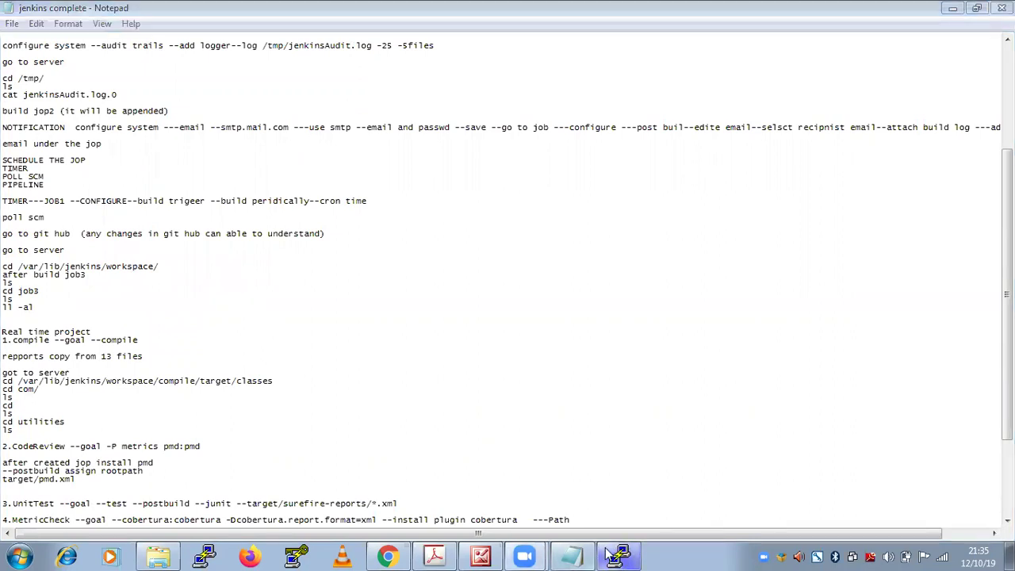
In the terminal, stop the log tail and change into /var/lib/jenkins/workspace, listing each folder
{"action": "left_click", "coordinate": [620, 556]}
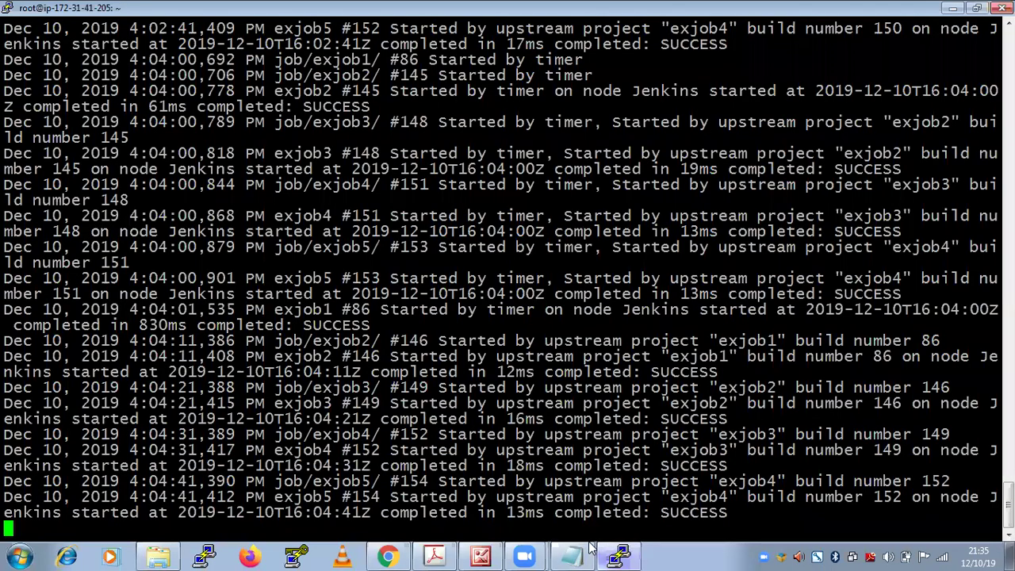
{"action": "key", "text": "ctrl+c"}
{"action": "type", "text": "cd "}
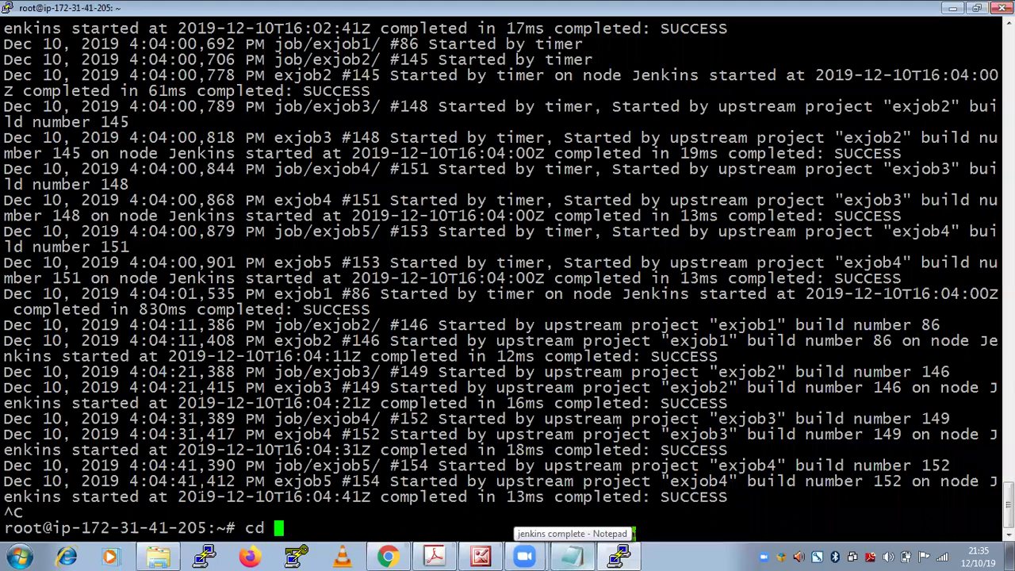
{"action": "type", "text": "/var/"}
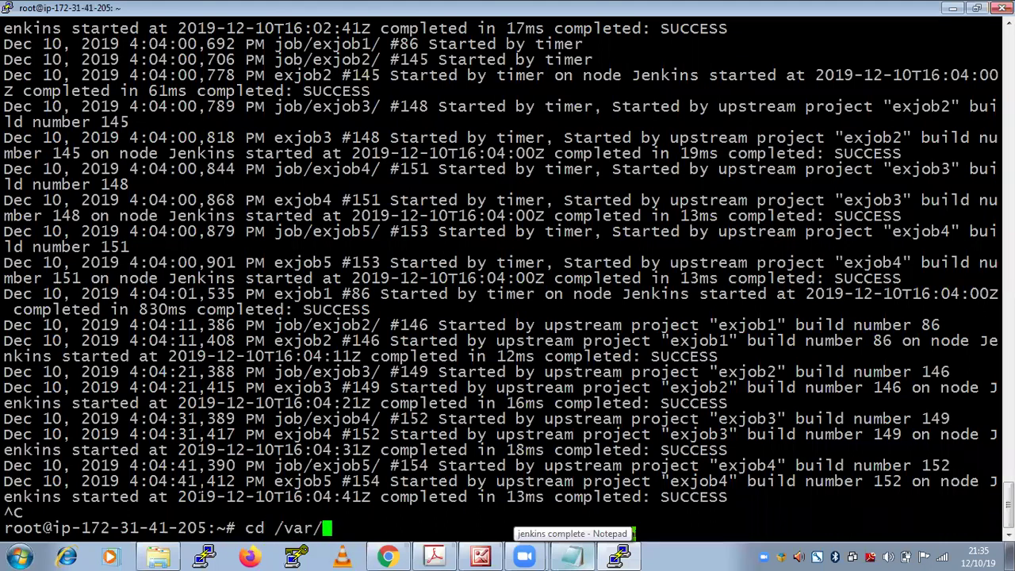
{"action": "type", "text": "lib/"}
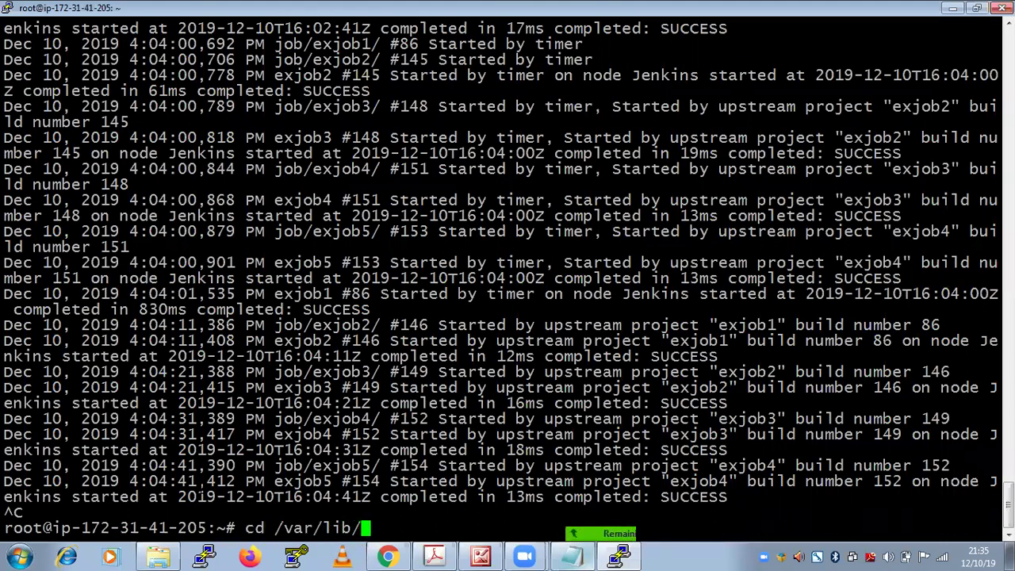
{"action": "type", "text": "jenk"}
{"action": "key", "text": "Tab"}
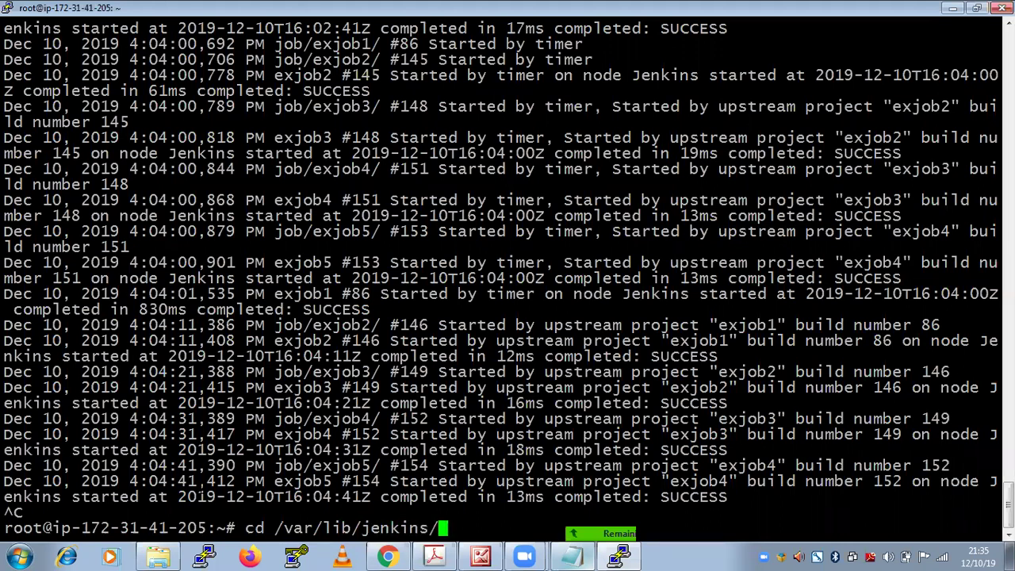
{"action": "key", "text": "Return"}
{"action": "type", "text": "ll"}
{"action": "key", "text": "Return"}
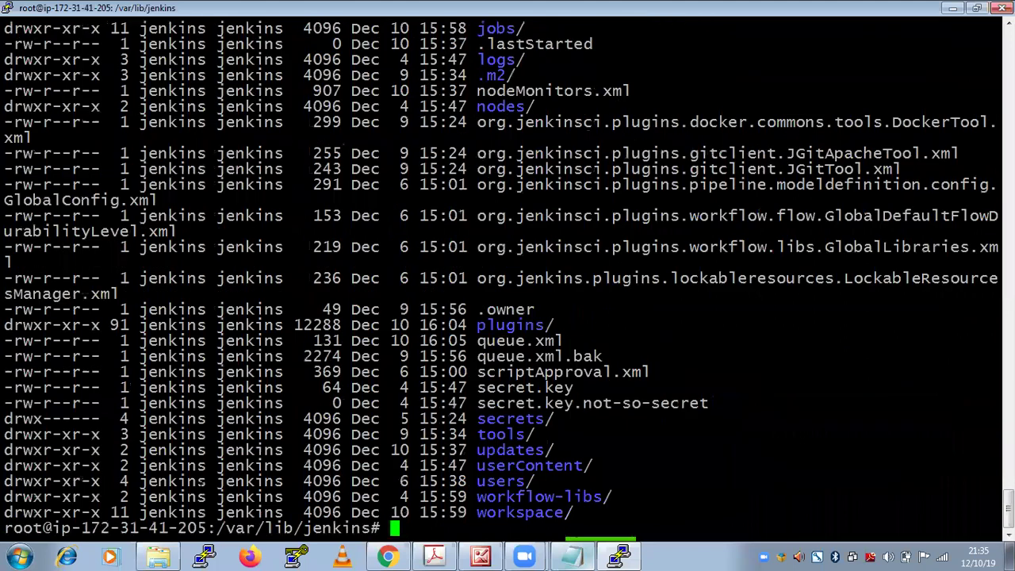
{"action": "type", "text": "cd ow"}
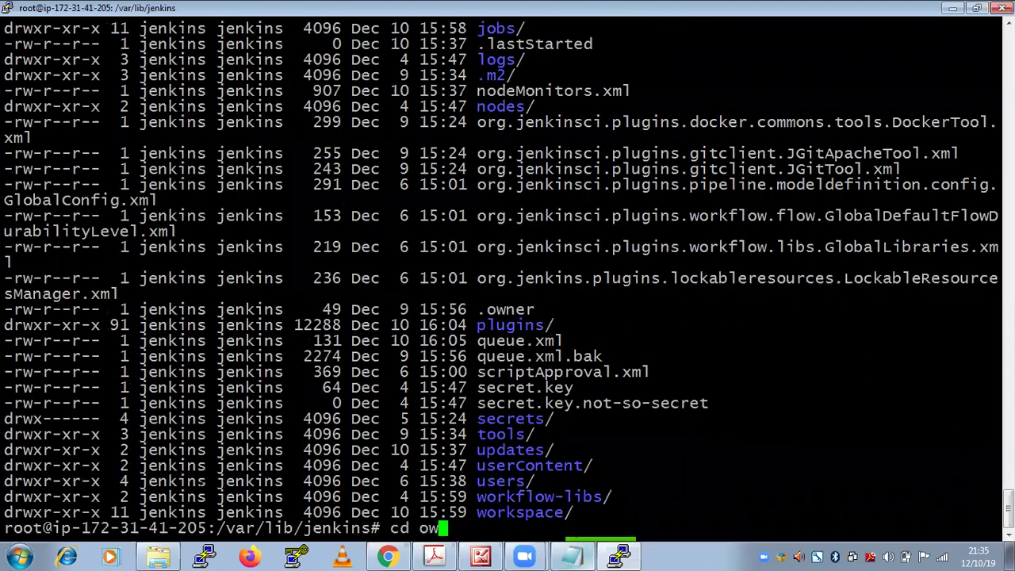
{"action": "key", "text": "BackSpace"}
{"action": "key", "text": "BackSpace"}
{"action": "type", "text": "work"}
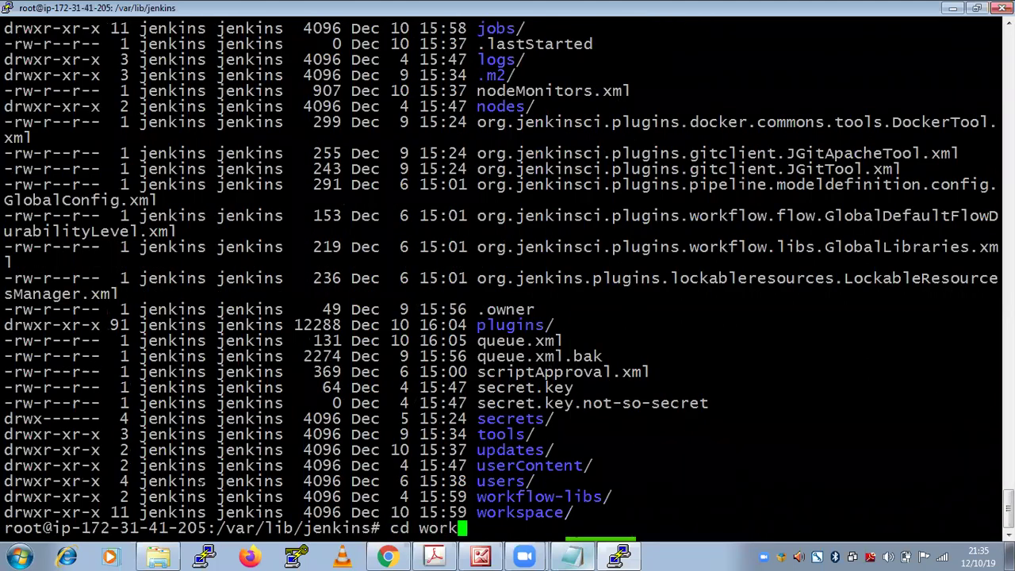
{"action": "type", "text": "s"}
{"action": "key", "text": "Tab"}
{"action": "key", "text": "Return"}
{"action": "type", "text": "ll"}
{"action": "key", "text": "Return"}
Change into the metricschkaddr job folder and list its contents
{"action": "type", "text": "cd"}
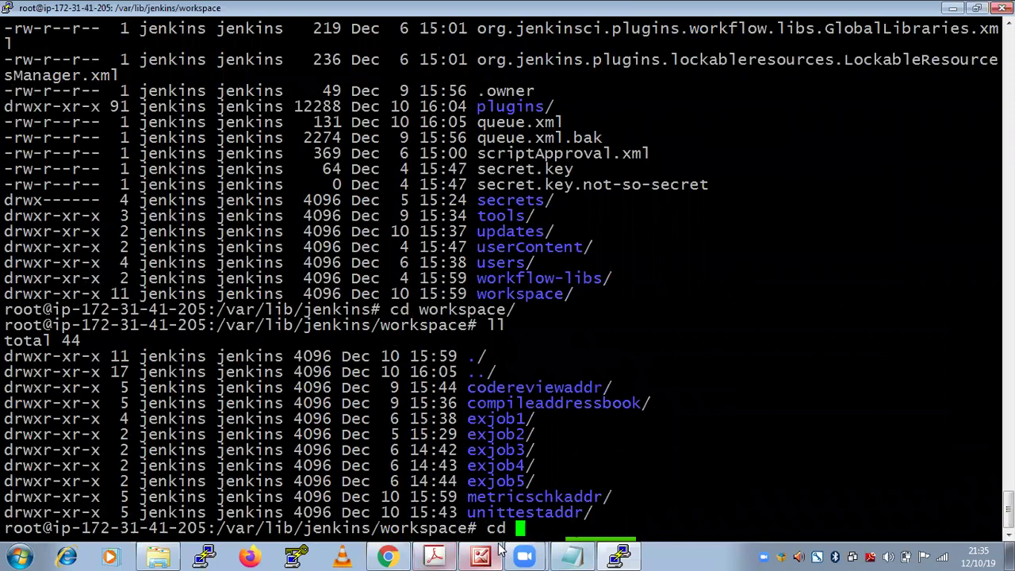
{"action": "double_click", "coordinate": [534, 496]}
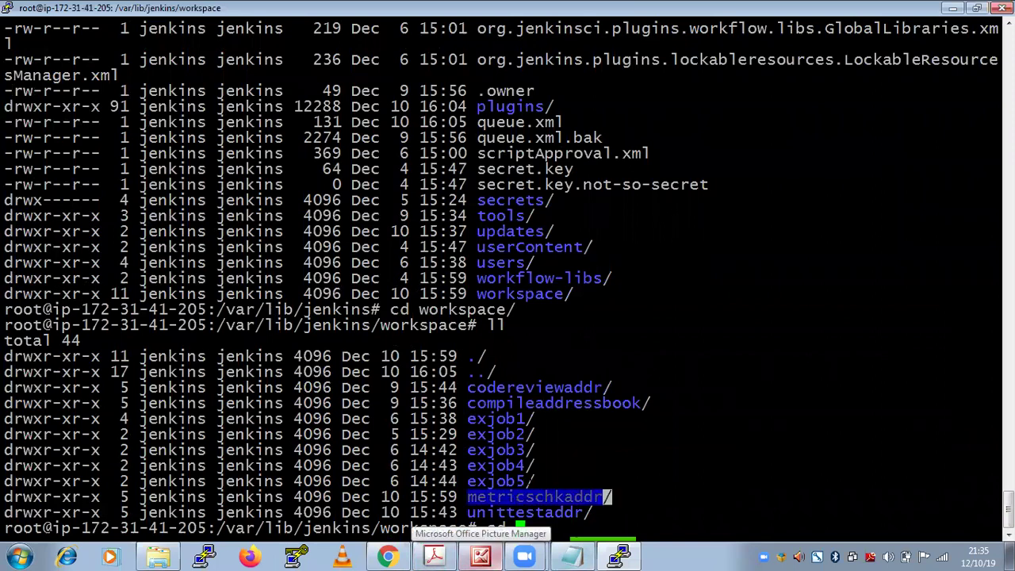
{"action": "type", "text": "metr"}
{"action": "key", "text": "Tab"}
{"action": "key", "text": "Return"}
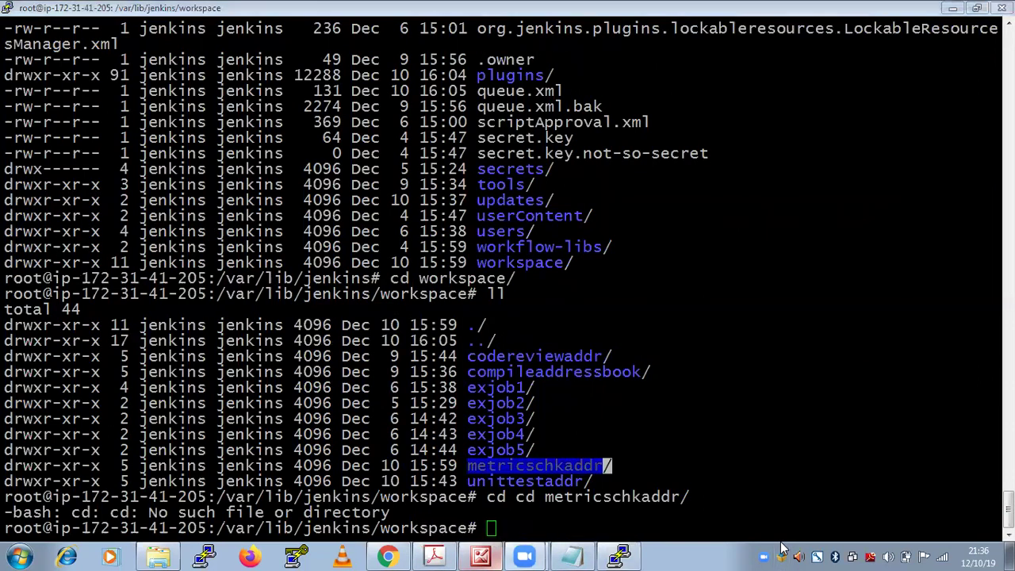
{"action": "type", "text": "cd metricschkaddr/"}
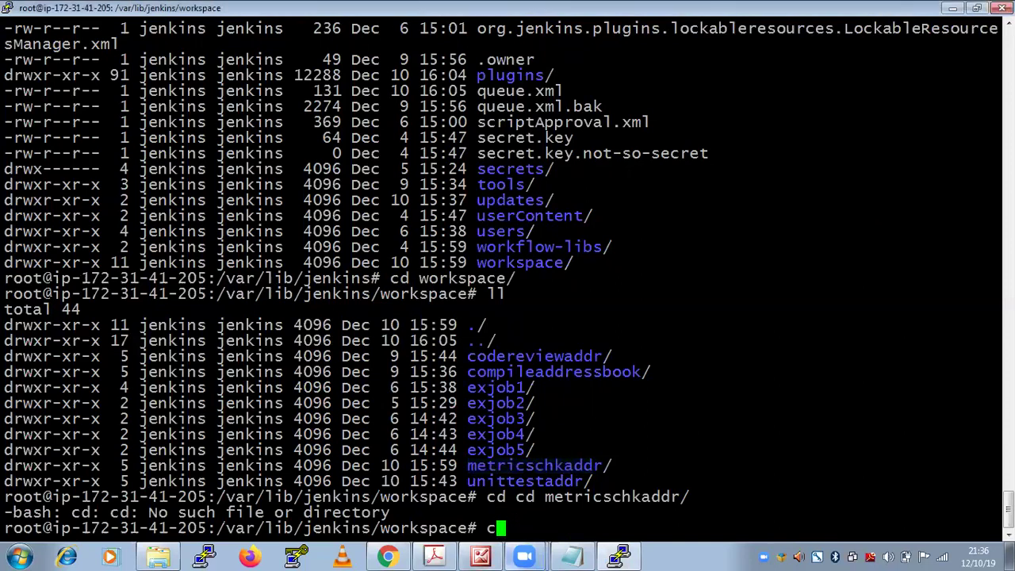
{"action": "key", "text": "Return"}
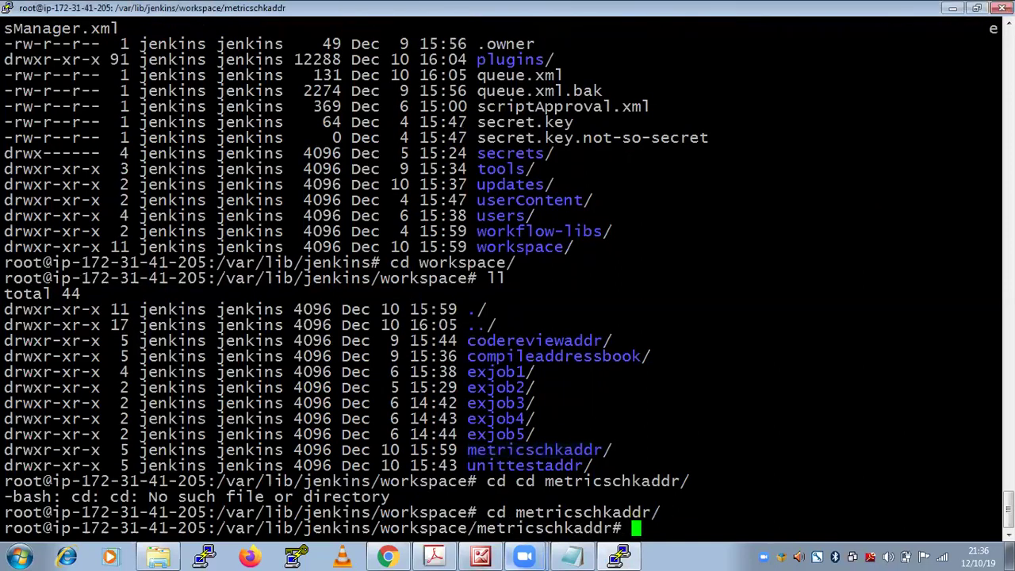
{"action": "type", "text": "ll"}
{"action": "key", "text": "Return"}
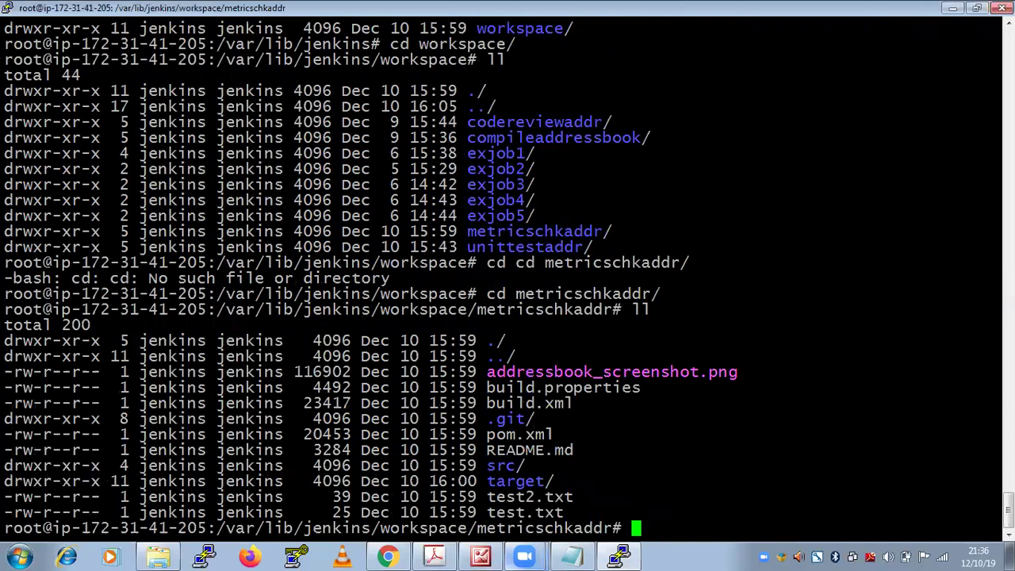
Move into the target folder and then the site folder, listing each one's contents
{"action": "type", "text": "c"}
{"action": "type", "text": "d "}
{"action": "type", "text": "ta"}
{"action": "key", "text": "Tab"}
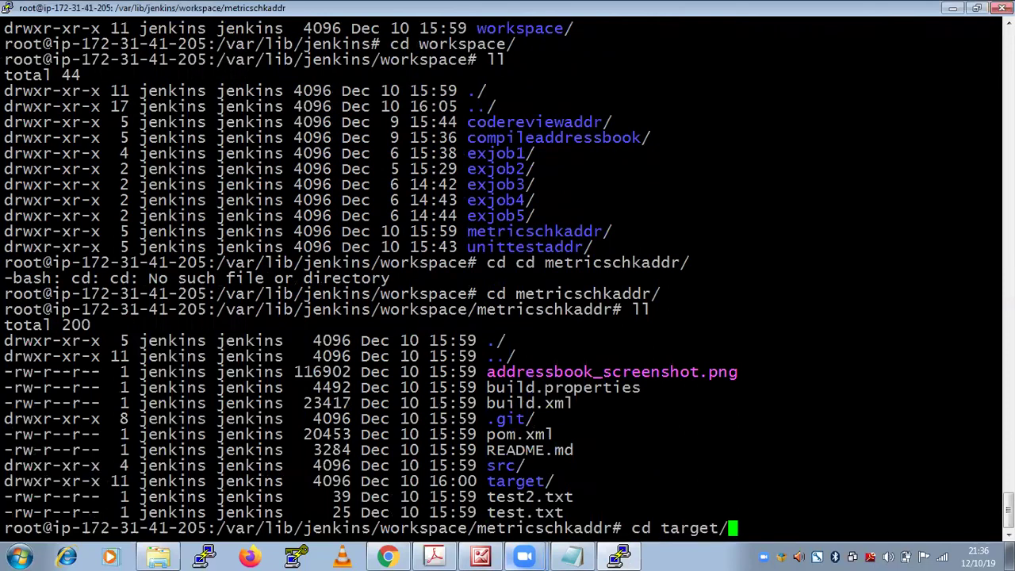
{"action": "key", "text": "Return"}
{"action": "type", "text": "ll"}
{"action": "key", "text": "Return"}
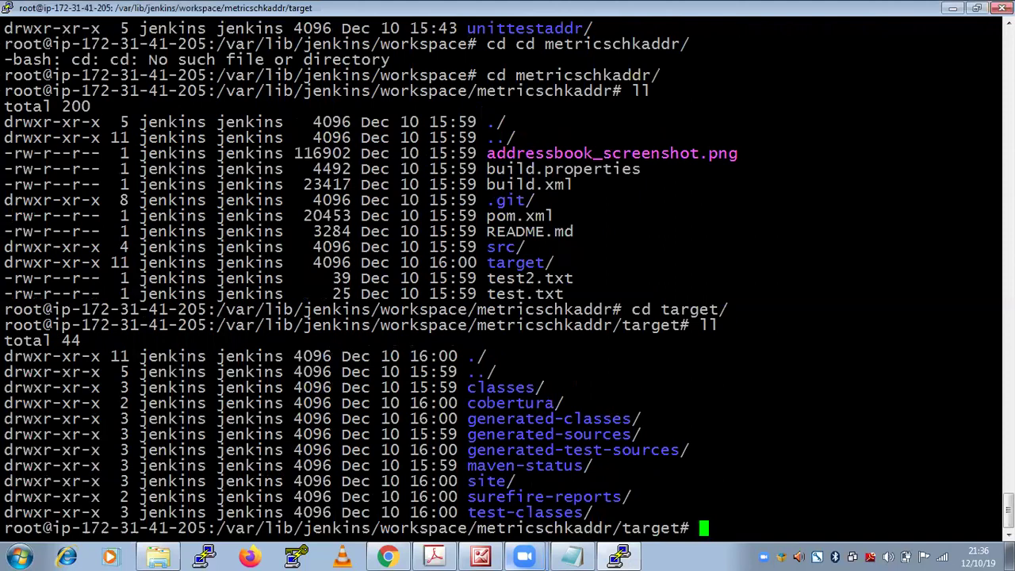
{"action": "double_click", "coordinate": [488, 480]}
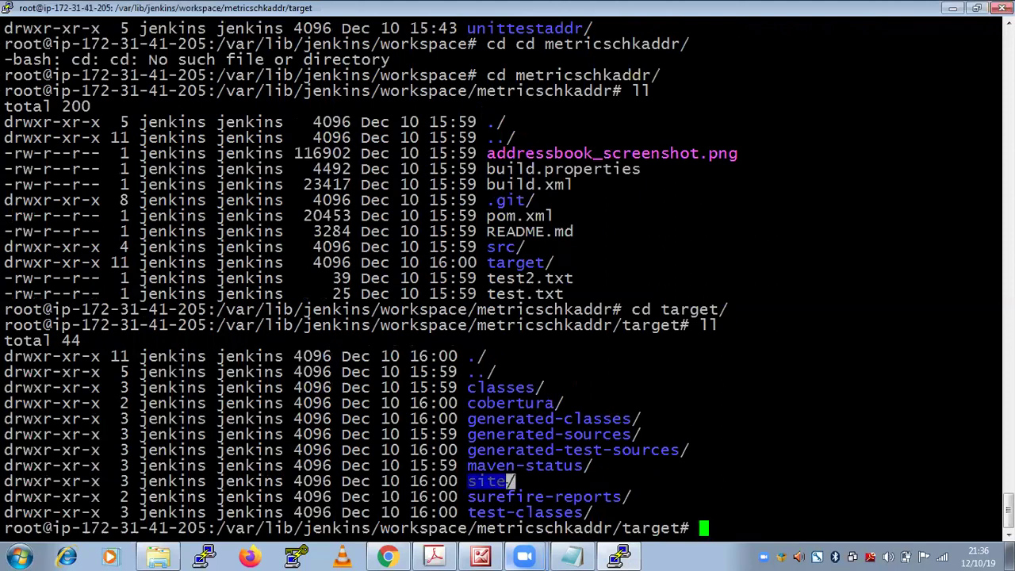
{"action": "type", "text": "cd"}
{"action": "type", "text": "site/"}
{"action": "key", "text": "Return"}
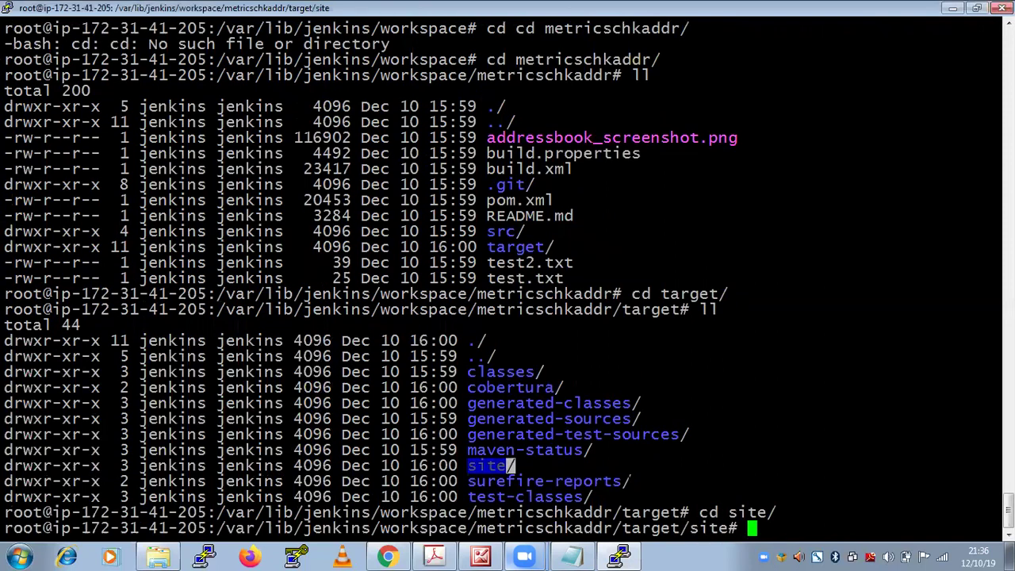
{"action": "type", "text": "ll"}
{"action": "key", "text": "Return"}
Enter cobertura, confirm coverage.xml is listed, print the path and copy target/site/cobertura
{"action": "type", "text": "cd cob"}
{"action": "key", "text": "Tab"}
{"action": "key", "text": "Return"}
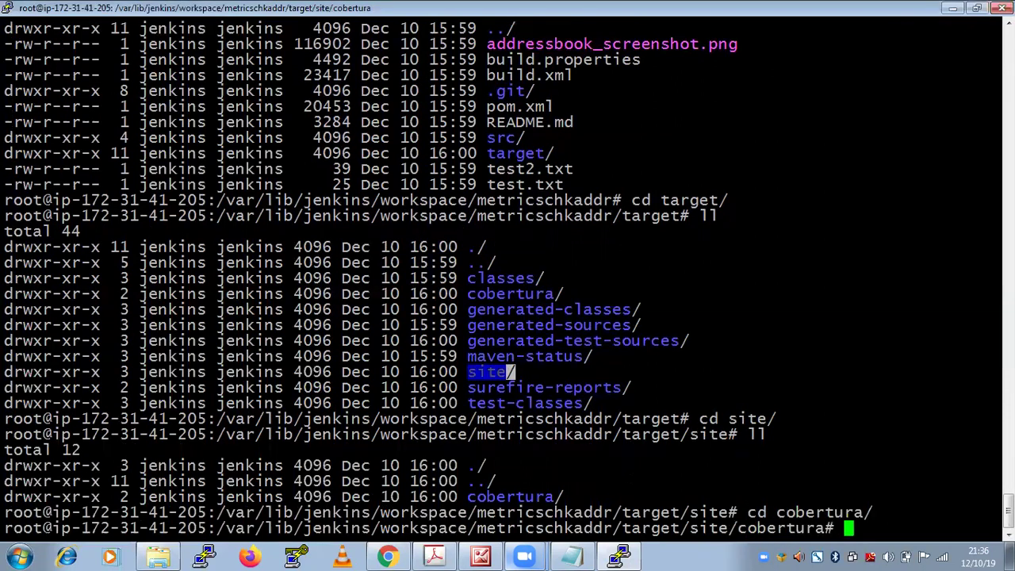
{"action": "type", "text": "ll"}
{"action": "key", "text": "Return"}
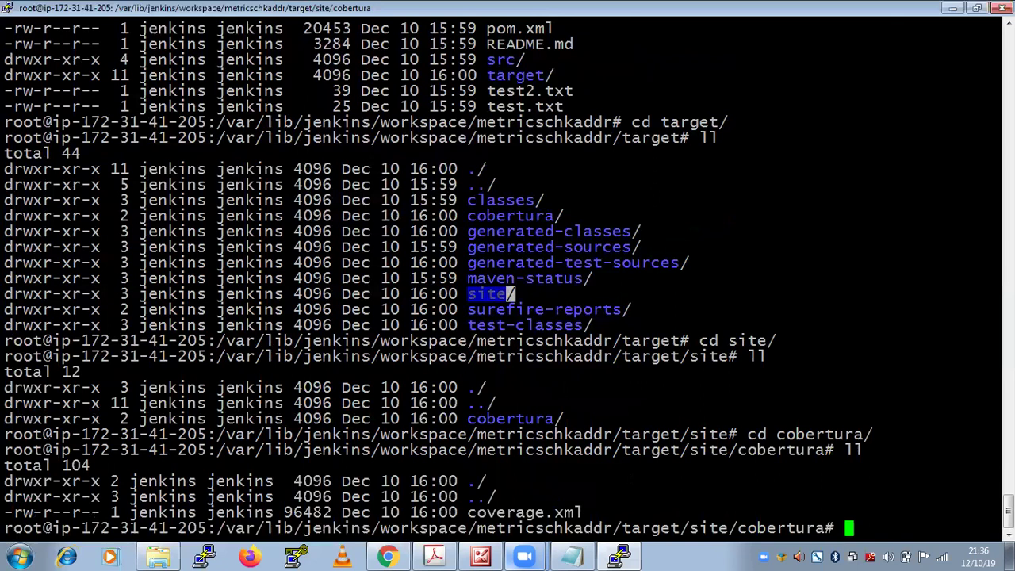
{"action": "type", "text": "pwd"}
{"action": "key", "text": "Return"}
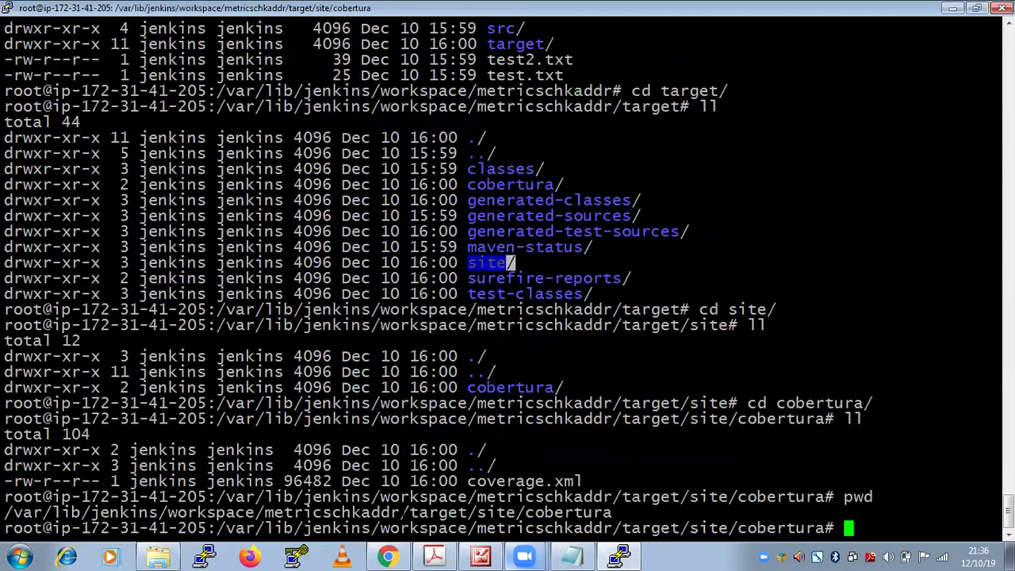
{"action": "left_click_drag", "start_coordinate": [410, 512], "coordinate": [611, 512]}
{"action": "key", "text": "ctrl+c"}
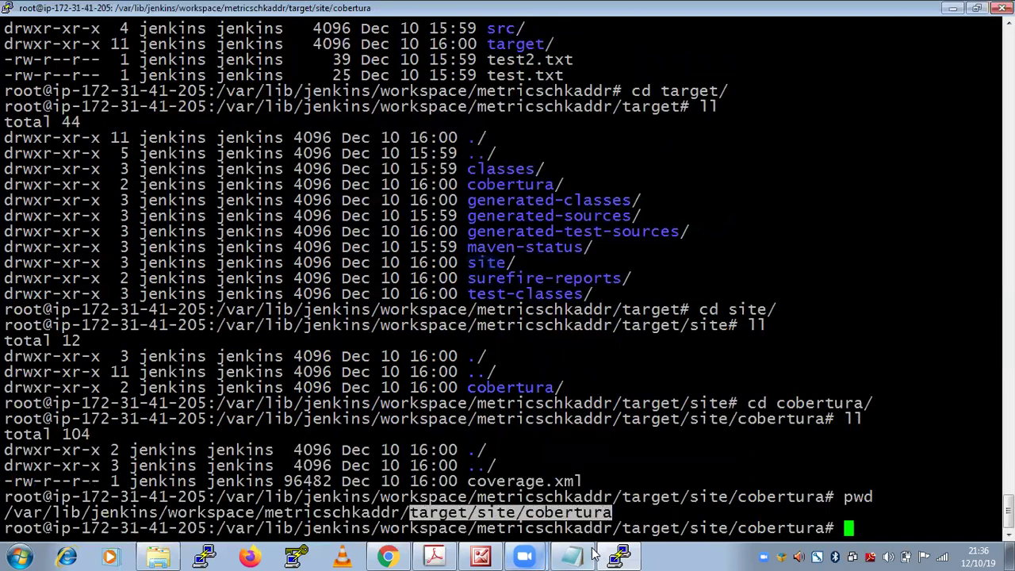
Enter target/site/cobertura/coverage.xml as the Cobertura xml report pattern, then Apply and Save
{"action": "left_click", "coordinate": [380, 556]}
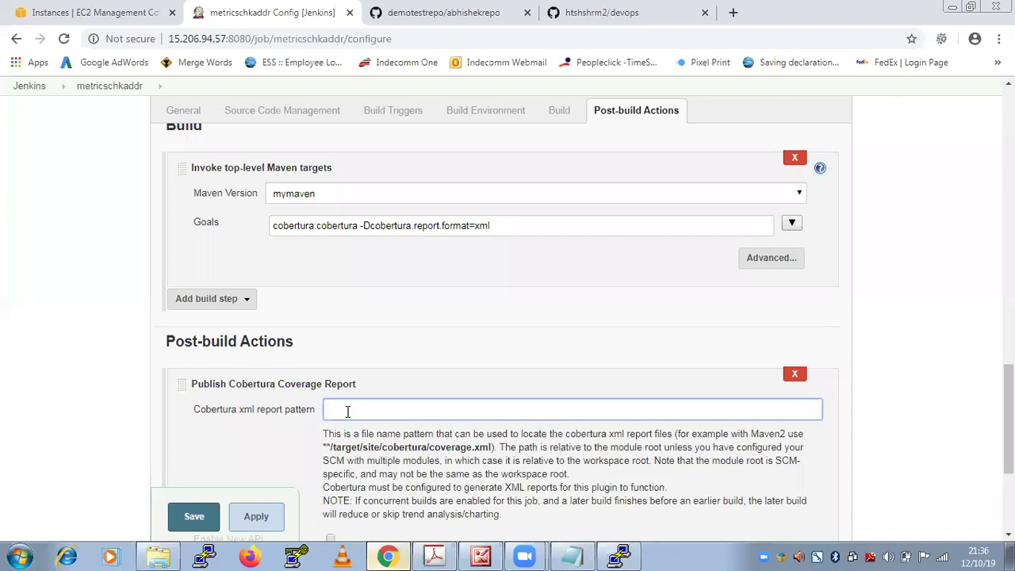
{"action": "key", "text": "ctrl+v"}
{"action": "type", "text": "/"}
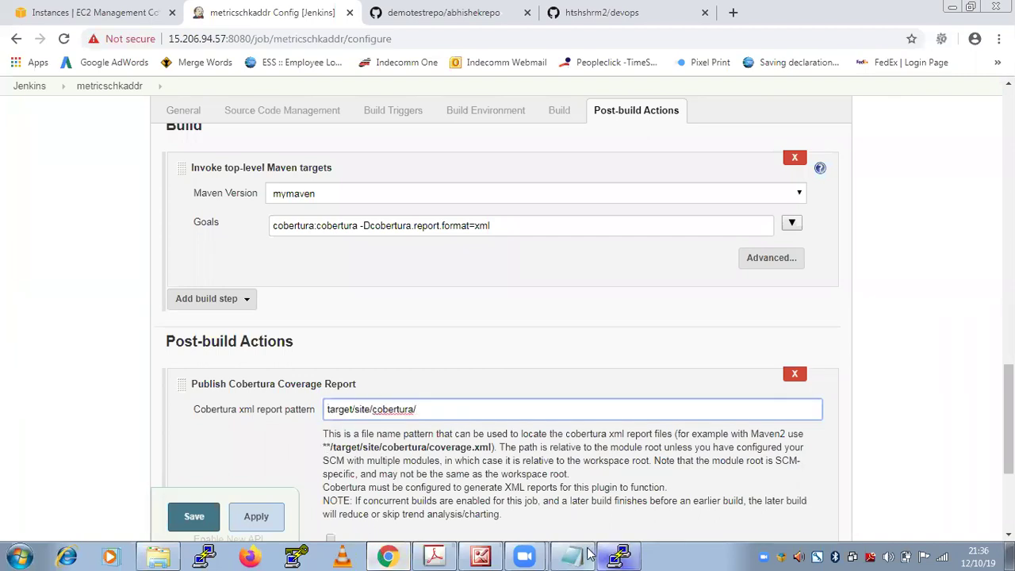
{"action": "left_click", "coordinate": [619, 556]}
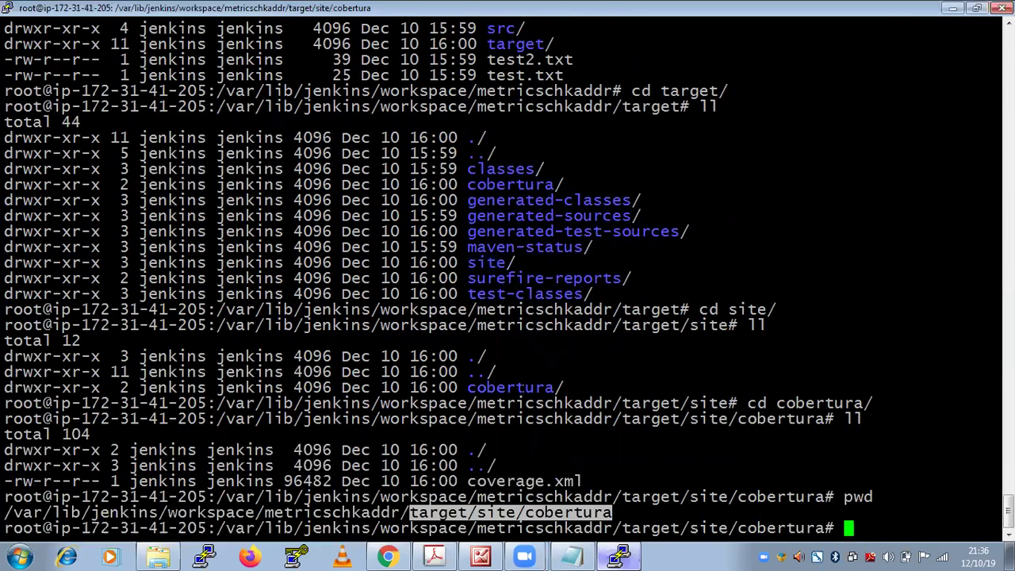
{"action": "double_click", "coordinate": [524, 481]}
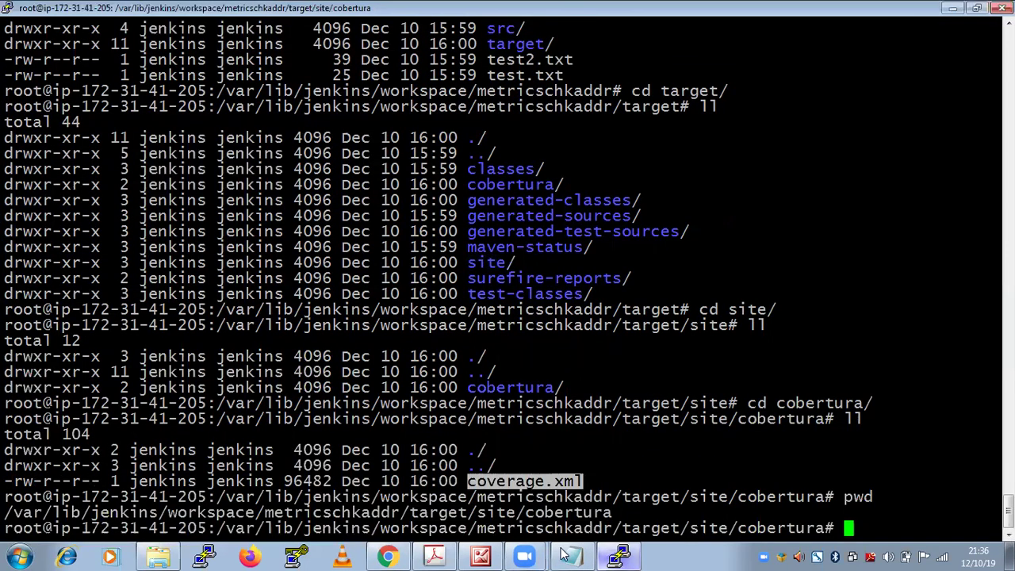
{"action": "left_click", "coordinate": [622, 555]}
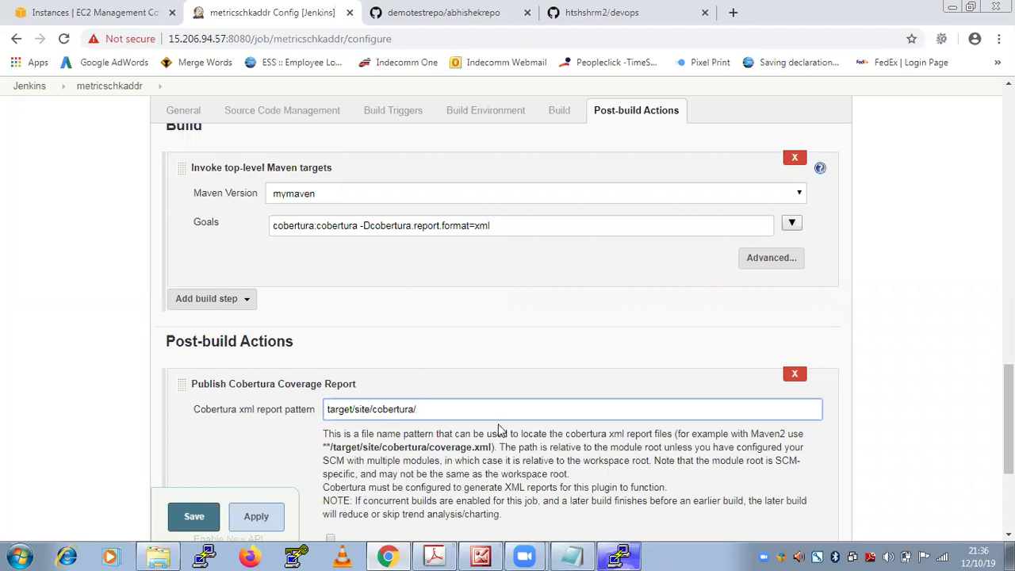
{"action": "type", "text": "coverage.xml"}
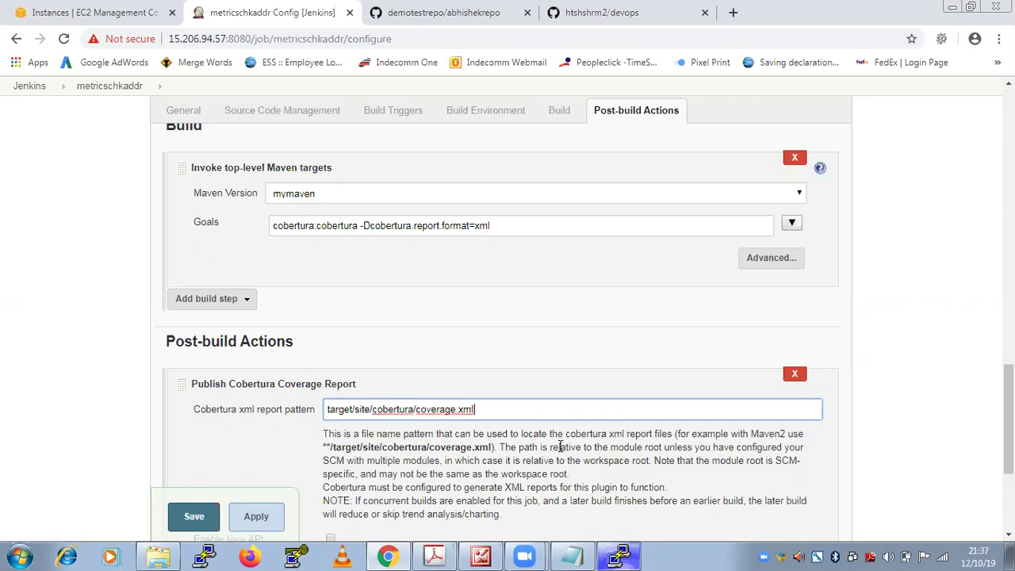
{"action": "scroll", "coordinate": [979, 362], "scroll_direction": "down", "scroll_amount": 2}
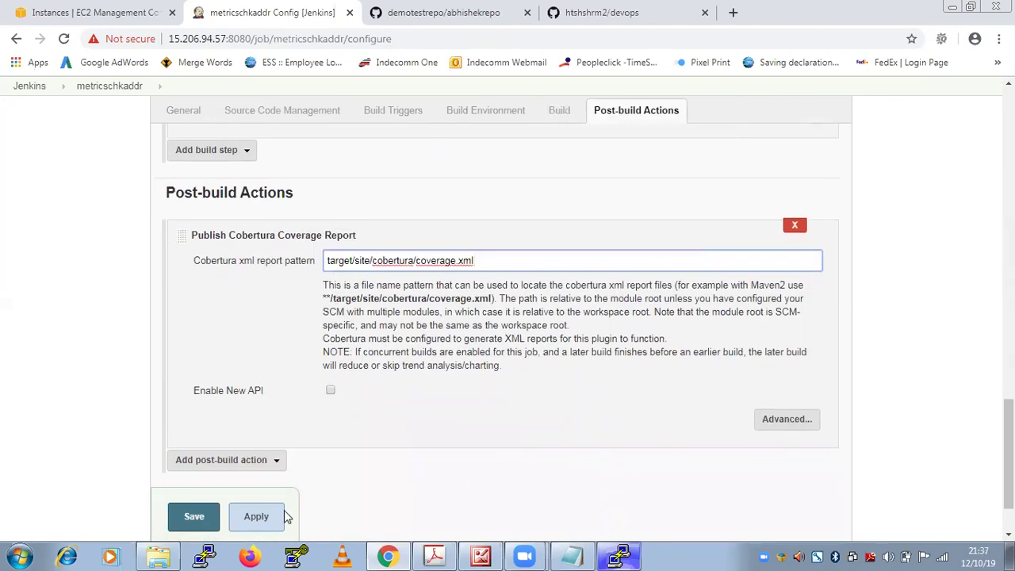
{"action": "left_click", "coordinate": [262, 520]}
{"action": "left_click", "coordinate": [195, 519]}
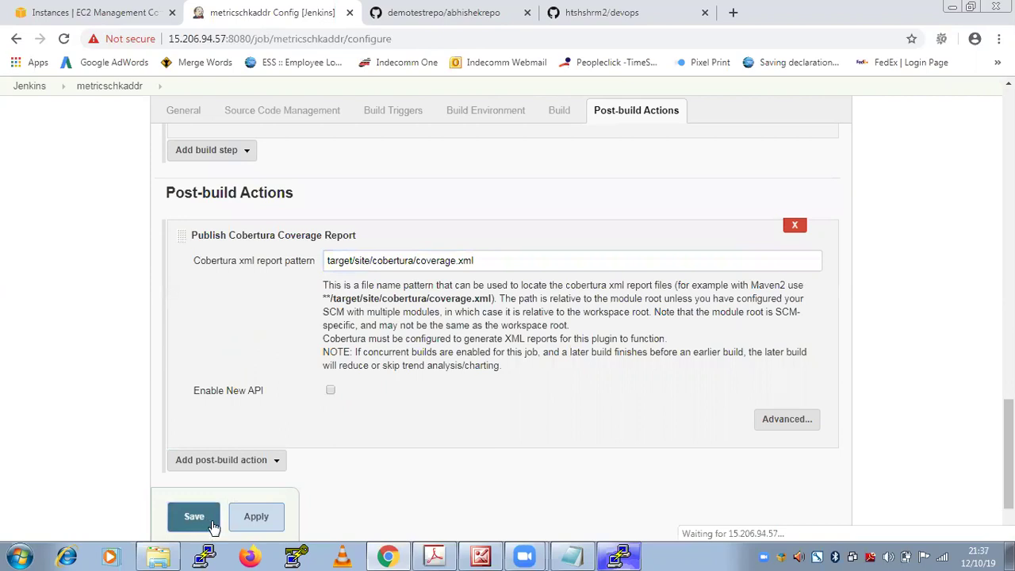
Retry the configSubmit page, go to 15.206.94.57:8080 instead, and switch to the EC2 console
{"action": "scroll", "coordinate": [508, 317], "scroll_direction": "up", "scroll_amount": 15}
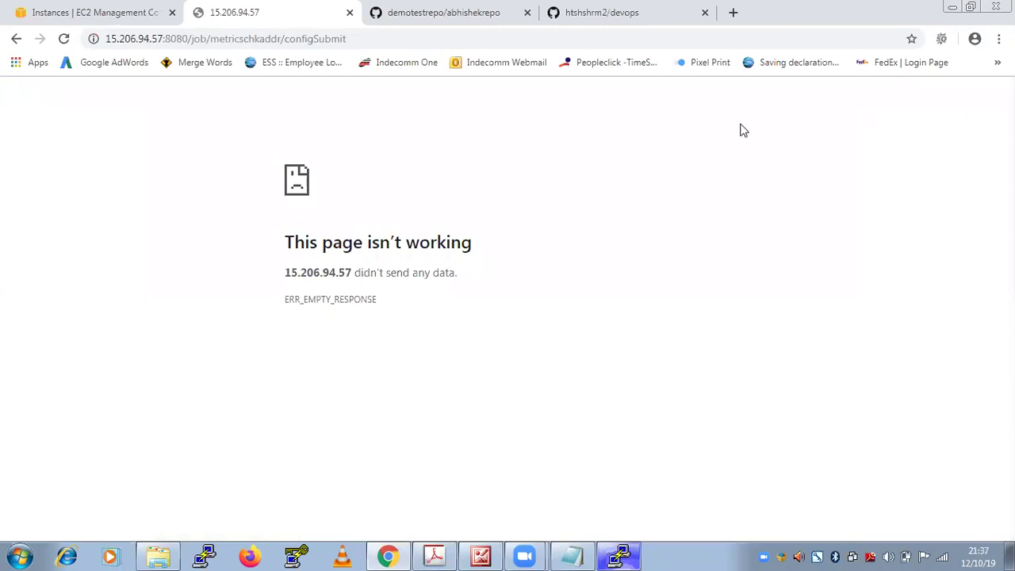
{"action": "double_click", "coordinate": [468, 34]}
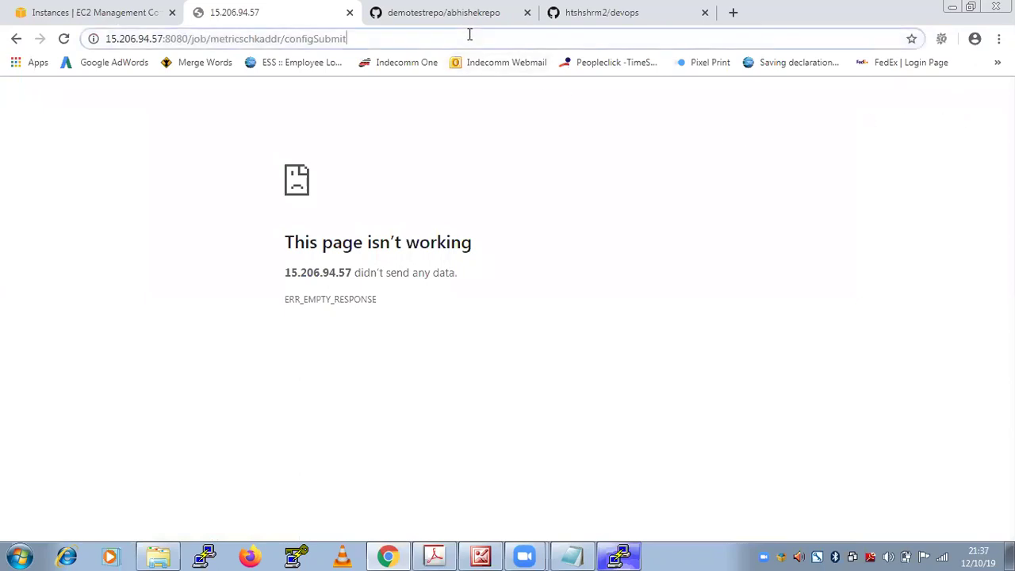
{"action": "key", "text": "Return"}
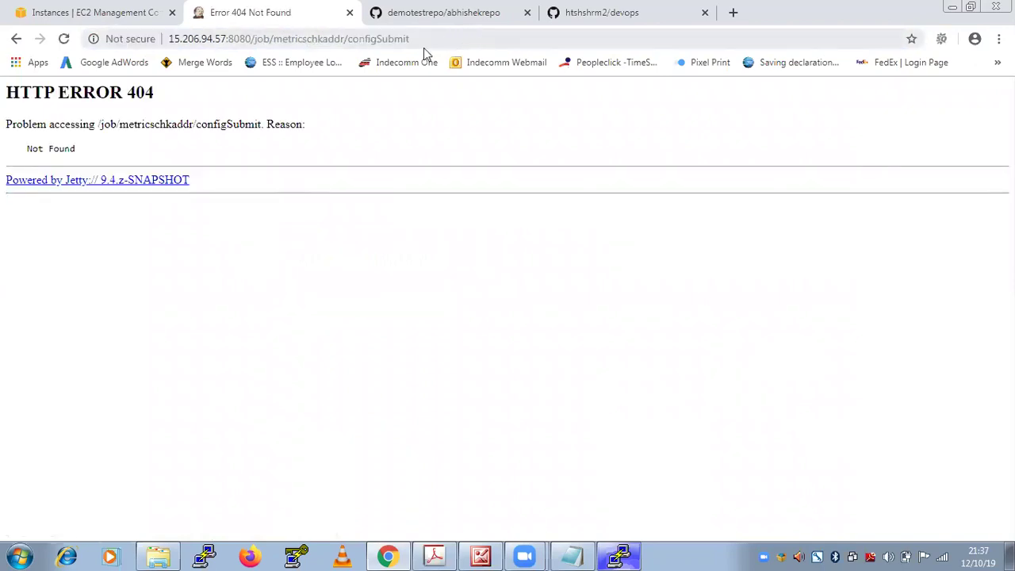
{"action": "left_click", "coordinate": [453, 39]}
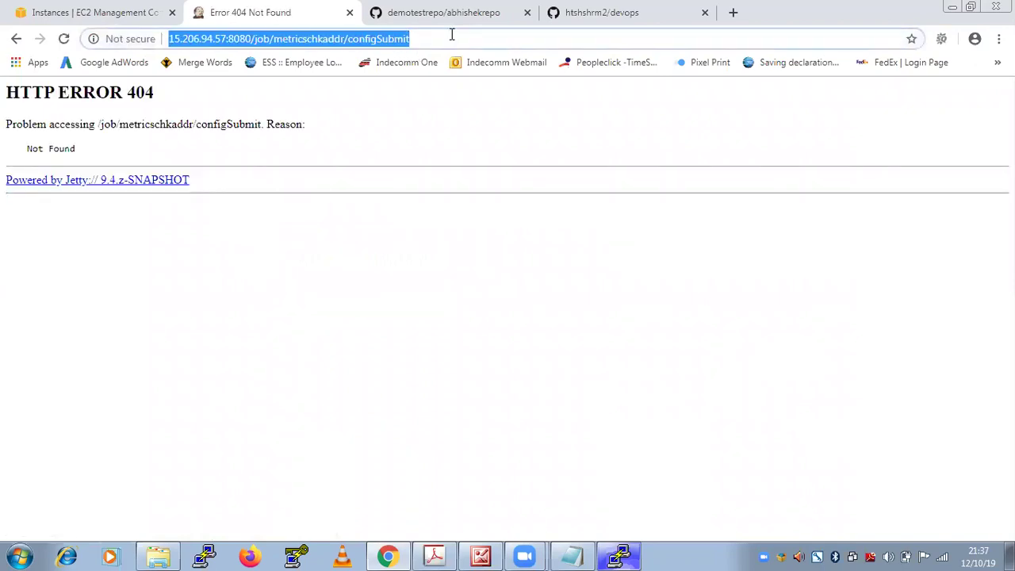
{"action": "left_click", "coordinate": [452, 38]}
{"action": "key", "text": "BackSpace"}
{"action": "key", "text": "BackSpace"}
{"action": "key", "text": "BackSpace"}
{"action": "key", "text": "BackSpace"}
{"action": "key", "text": "BackSpace"}
{"action": "key", "text": "BackSpace"}
{"action": "key", "text": "BackSpace"}
{"action": "key", "text": "BackSpace"}
{"action": "key", "text": "BackSpace"}
{"action": "key", "text": "BackSpace"}
{"action": "key", "text": "BackSpace"}
{"action": "key", "text": "BackSpace"}
{"action": "key", "text": "BackSpace"}
{"action": "key", "text": "BackSpace"}
{"action": "key", "text": "BackSpace"}
{"action": "key", "text": "BackSpace"}
{"action": "key", "text": "BackSpace"}
{"action": "key", "text": "BackSpace"}
{"action": "key", "text": "BackSpace"}
{"action": "key", "text": "BackSpace"}
{"action": "key", "text": "BackSpace"}
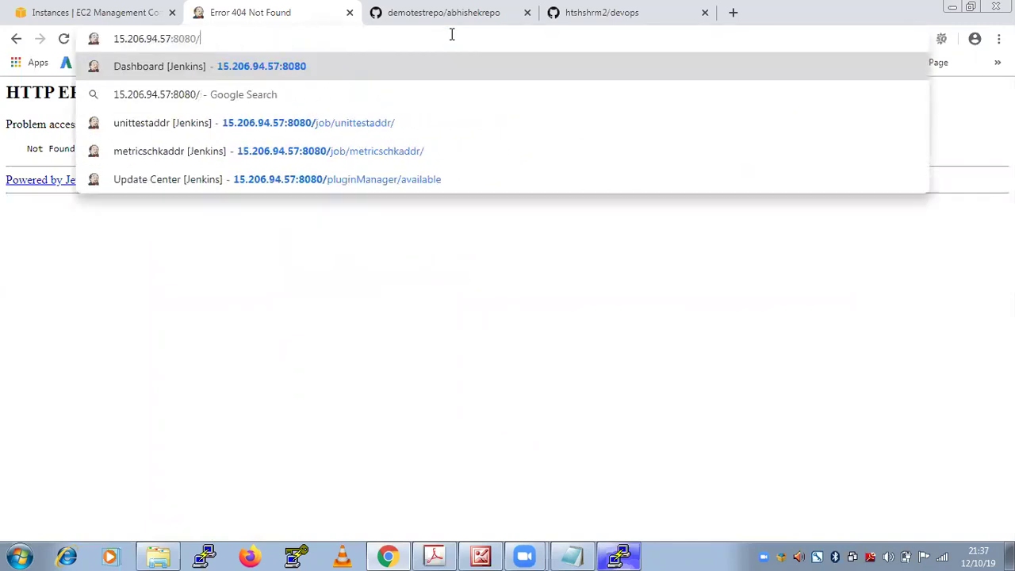
{"action": "key", "text": "Return"}
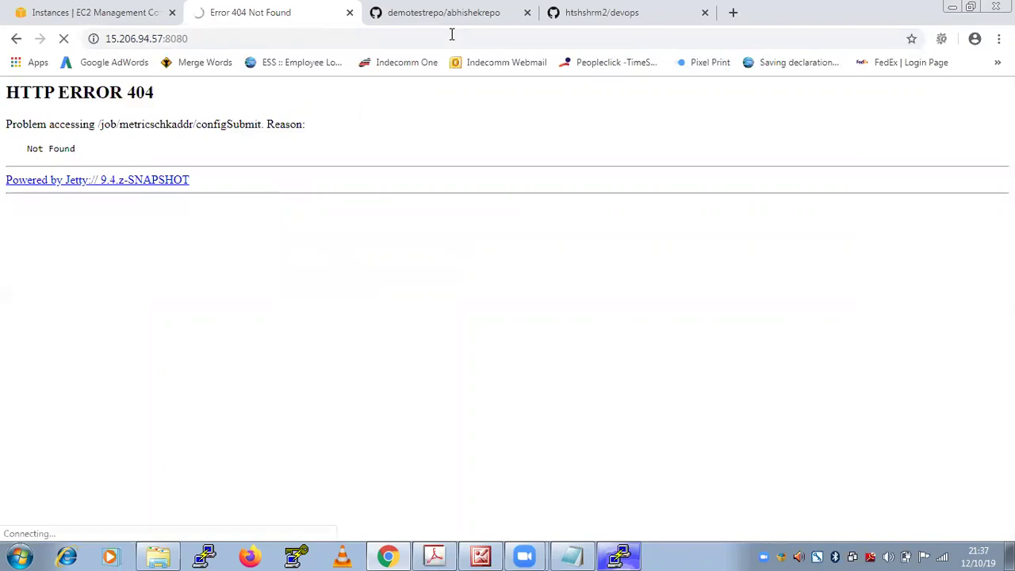
{"action": "left_click", "coordinate": [140, 14]}
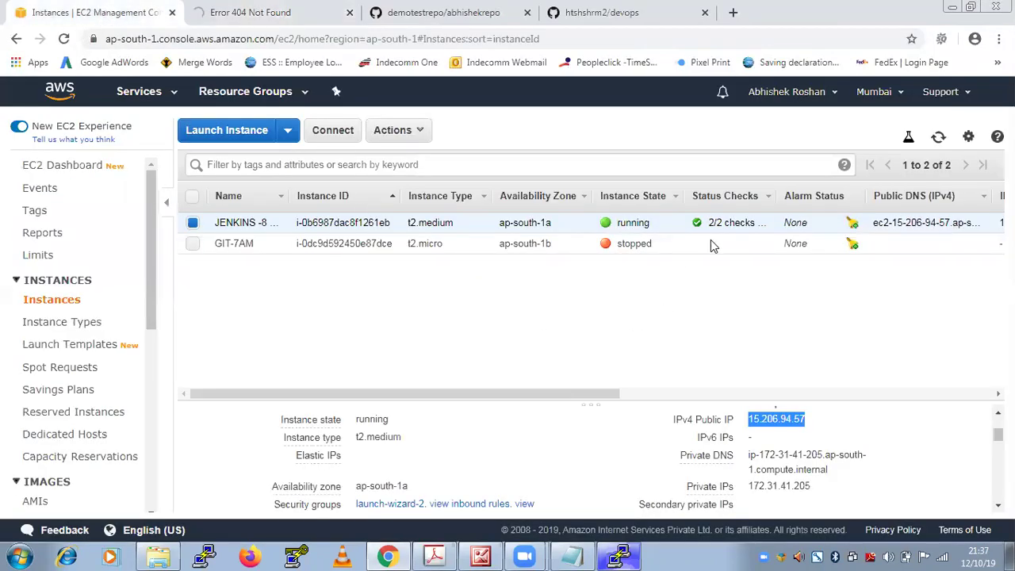
Refresh the EC2 instances list to confirm JENKINS is running, then return to the Jenkins tab
{"action": "left_click", "coordinate": [939, 136]}
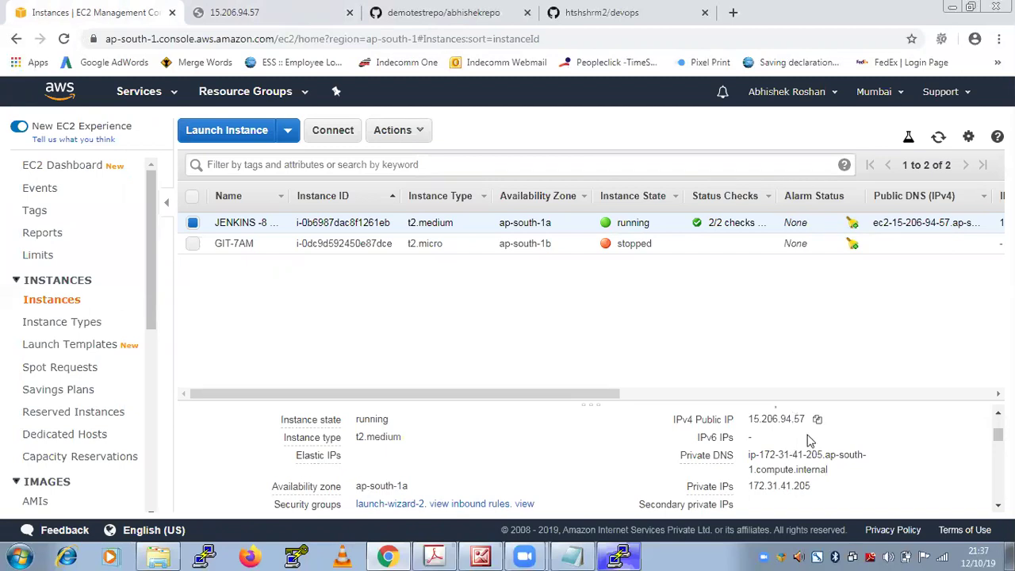
{"action": "left_click", "coordinate": [236, 18]}
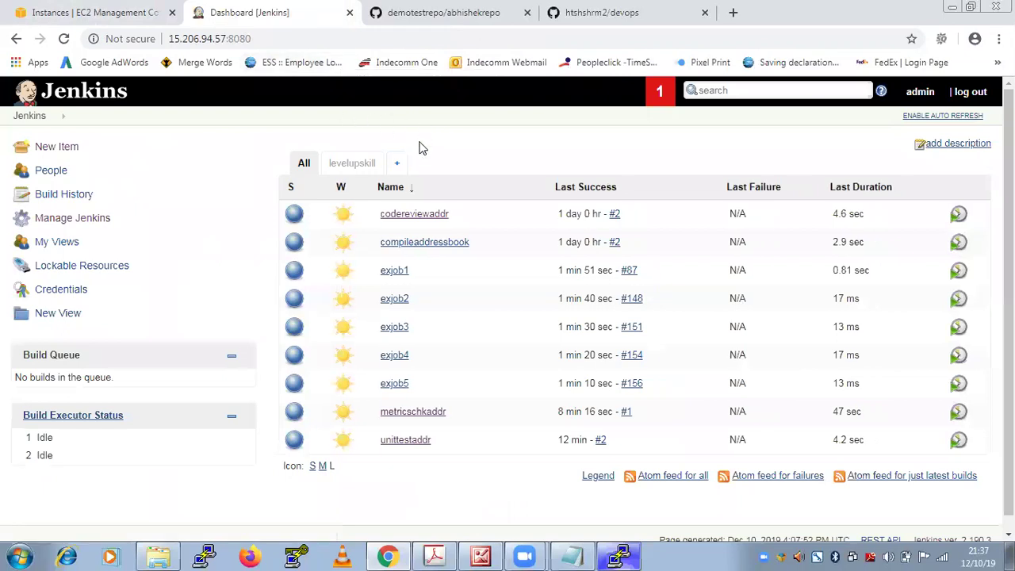
Reopen metricschkaddr's Configure page and add Publish Cobertura Coverage Report again, focusing its pattern field
{"action": "left_click", "coordinate": [416, 419]}
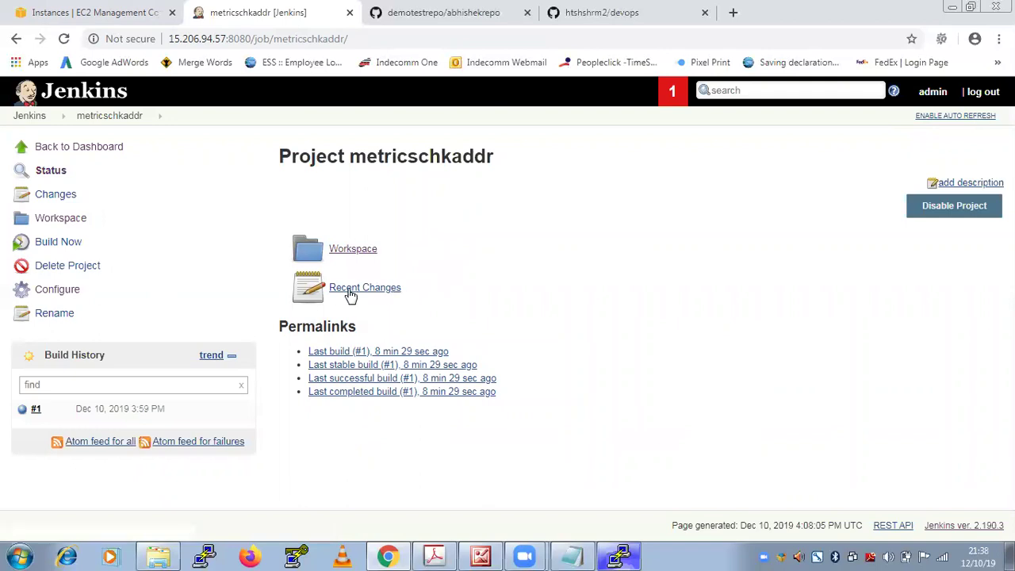
{"action": "left_click", "coordinate": [57, 293]}
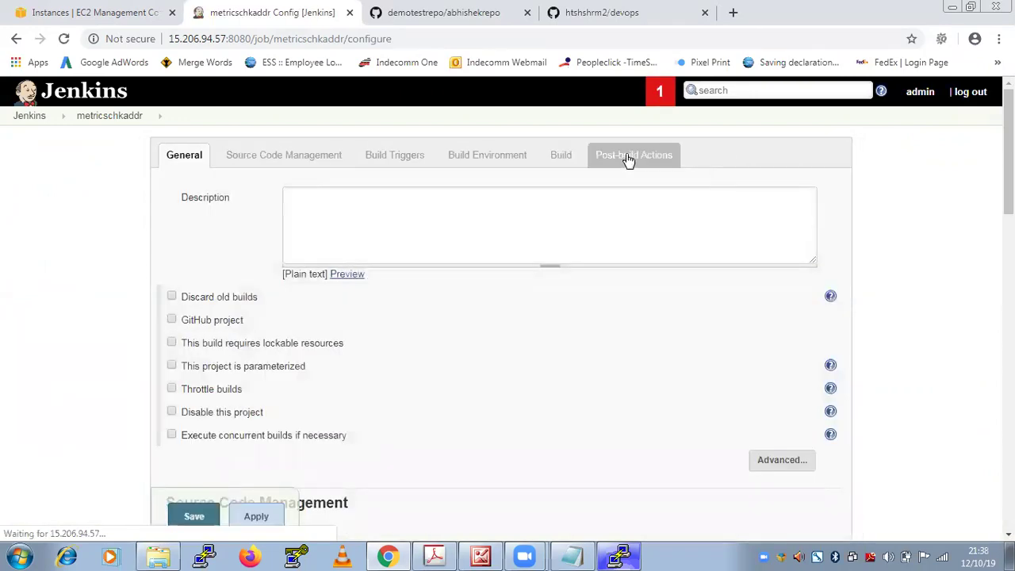
{"action": "left_click", "coordinate": [628, 156]}
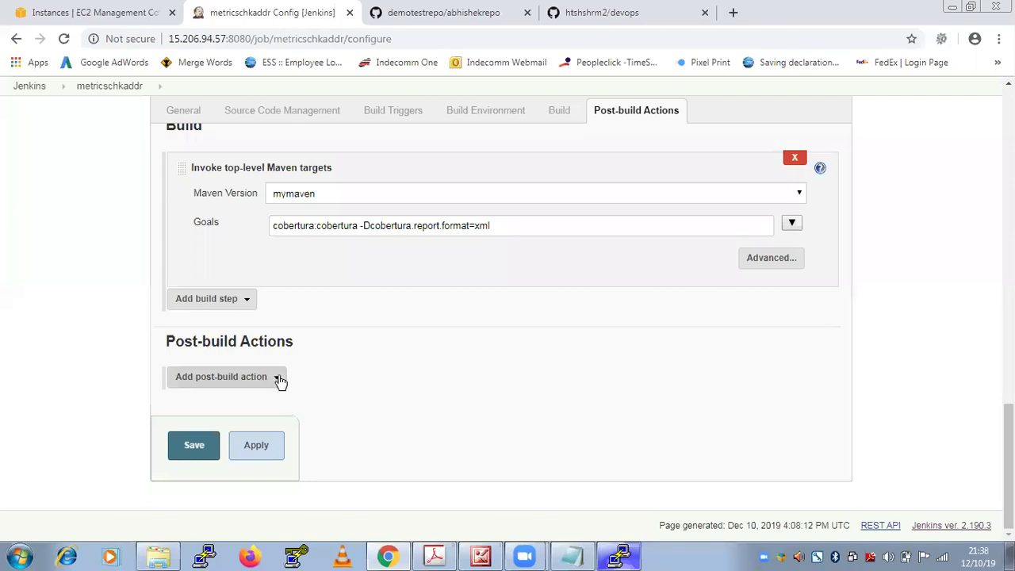
{"action": "left_click", "coordinate": [277, 379]}
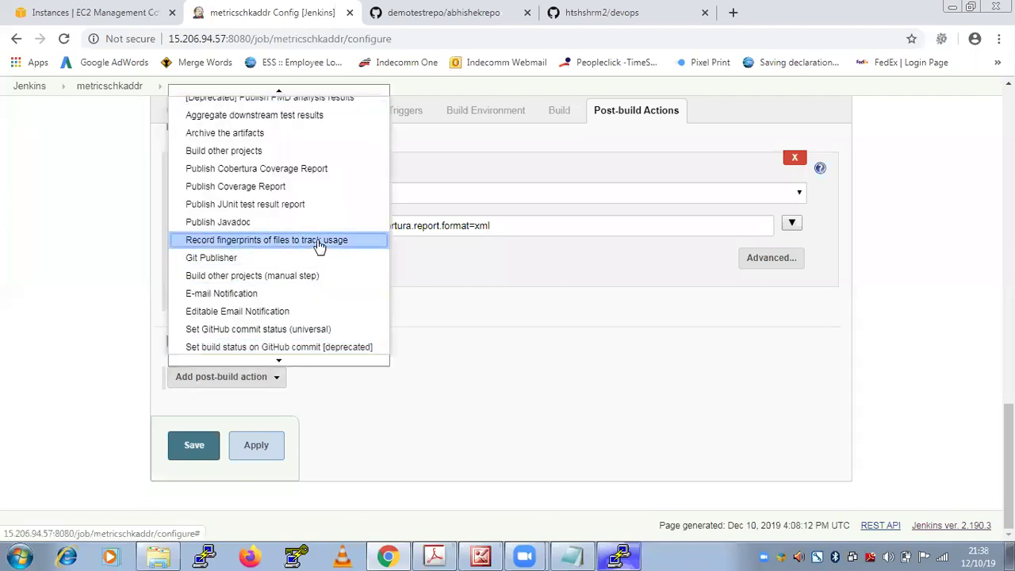
{"action": "left_click", "coordinate": [316, 169]}
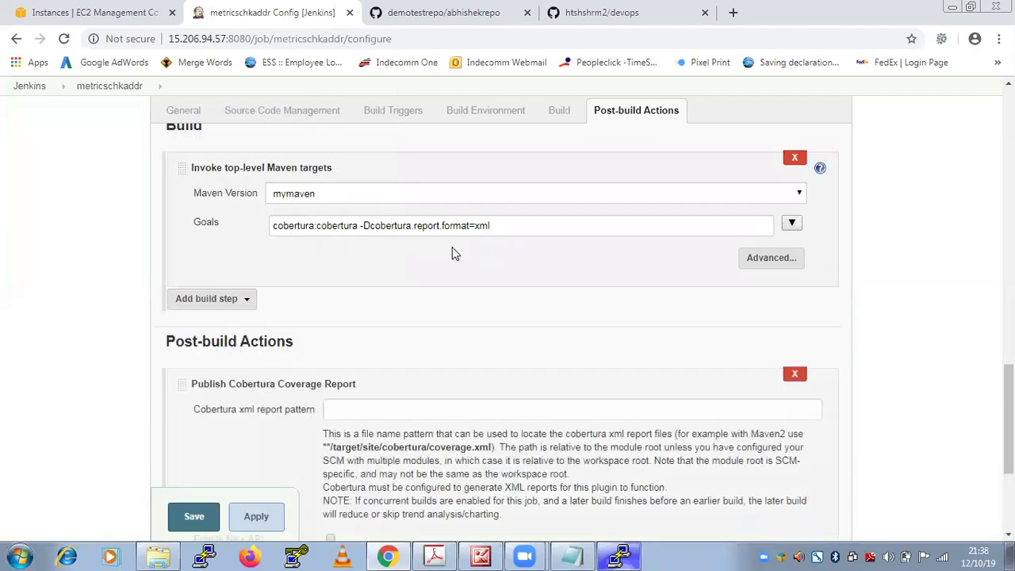
{"action": "left_click", "coordinate": [421, 408]}
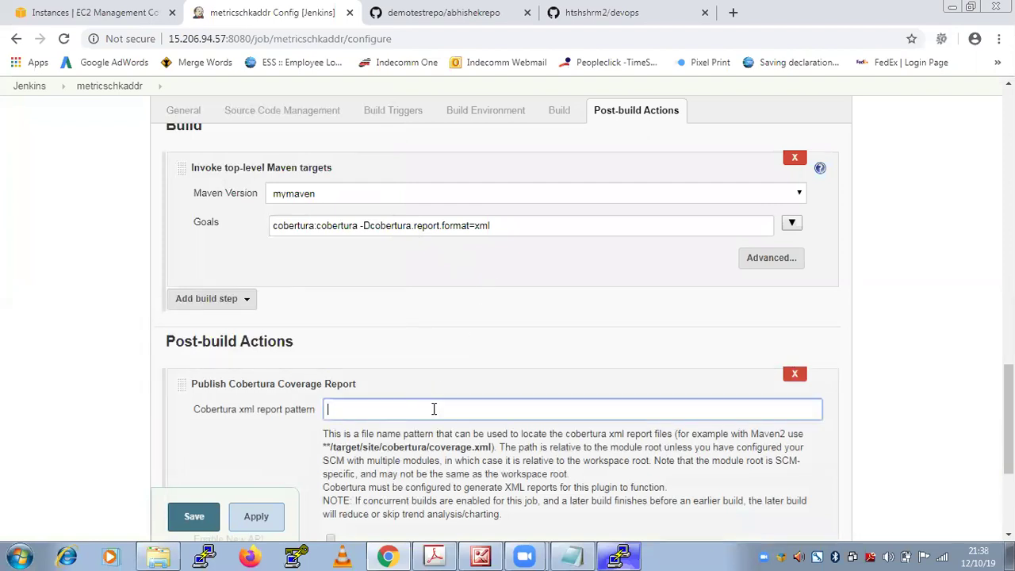
Copy target/site/cobertura from the terminal, complete the pattern as target/site/cobertura/coverage.xml, and apply
{"action": "left_click", "coordinate": [618, 557]}
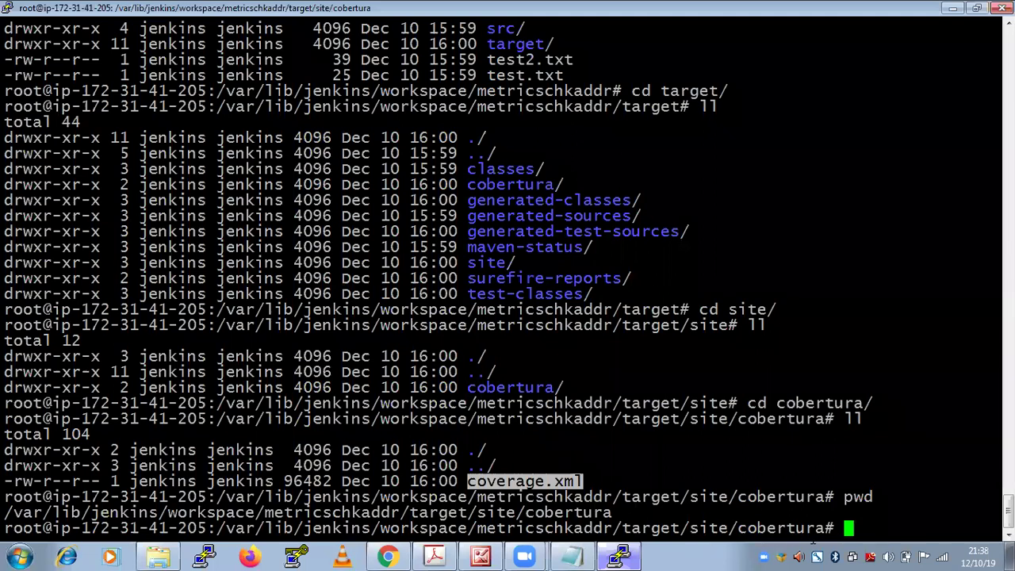
{"action": "left_click_drag", "start_coordinate": [623, 528], "coordinate": [827, 528]}
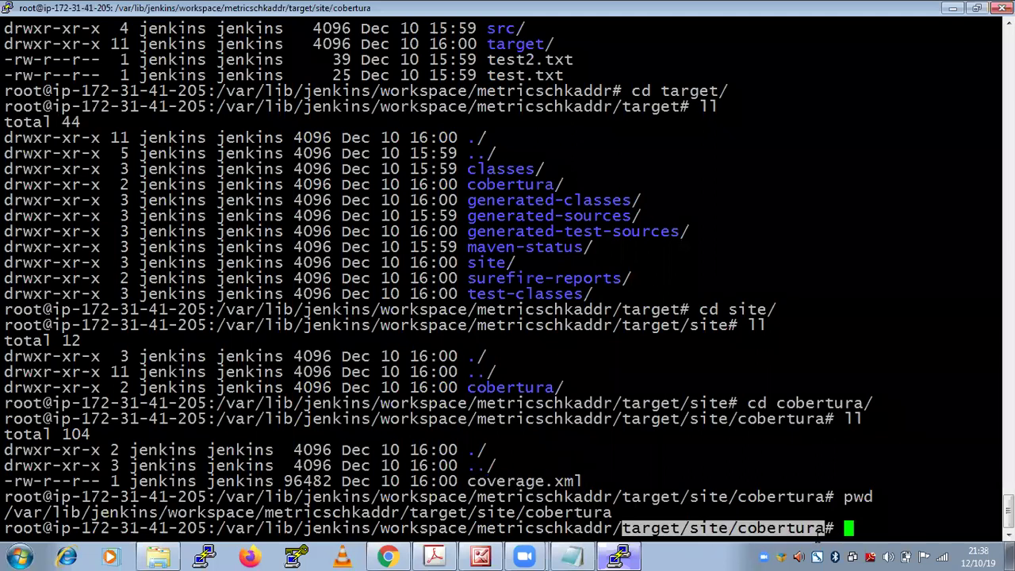
{"action": "left_click_drag", "start_coordinate": [409, 512], "coordinate": [610, 512]}
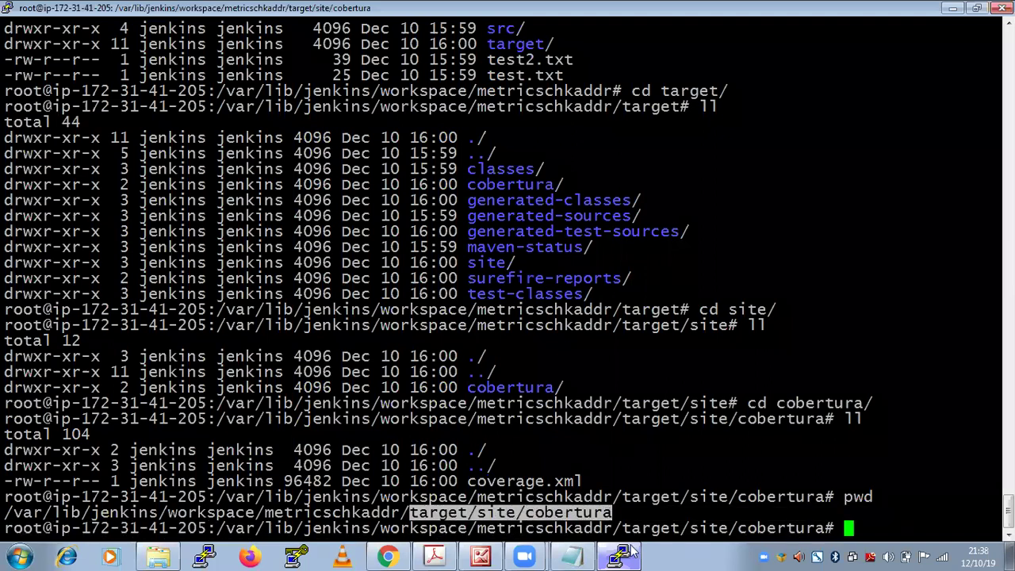
{"action": "left_click", "coordinate": [93, 528]}
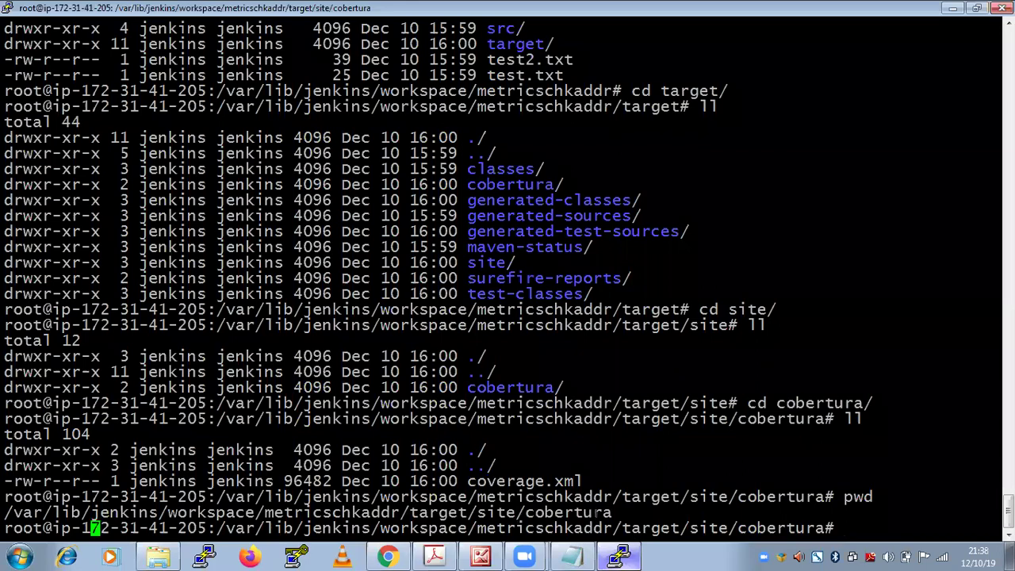
{"action": "left_click", "coordinate": [388, 557]}
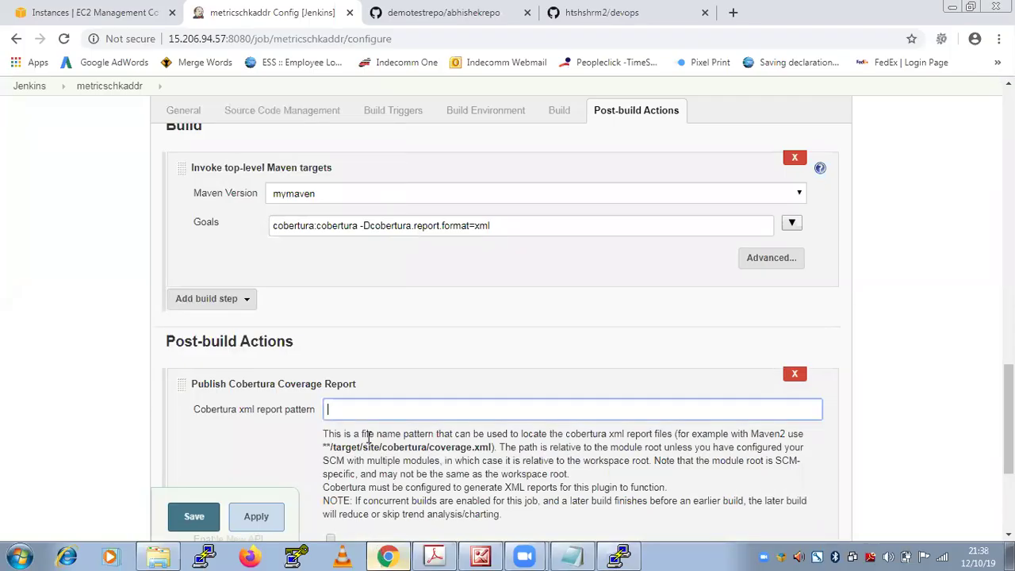
{"action": "type", "text": "/site/cobertura/"}
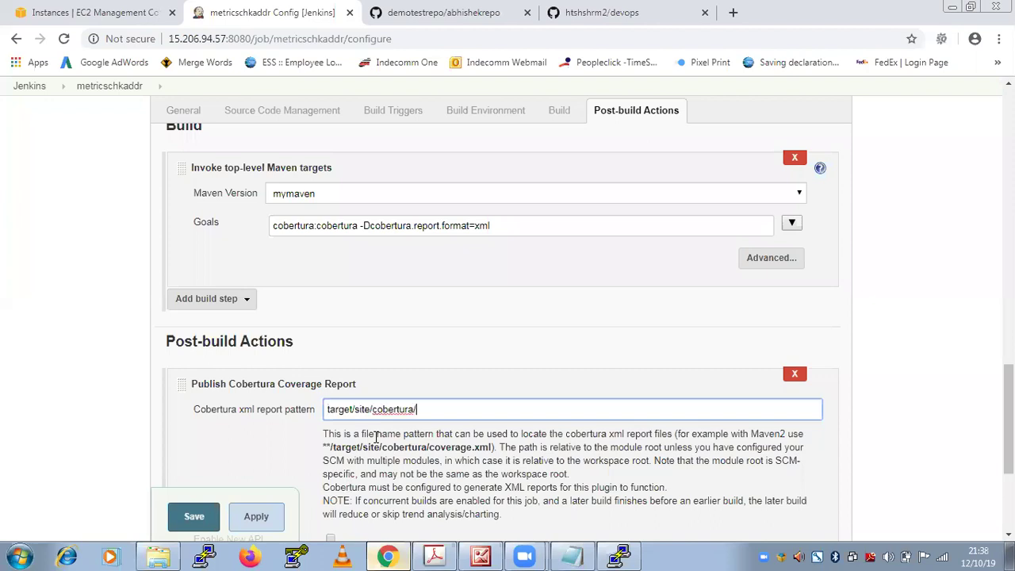
{"action": "left_click", "coordinate": [626, 555]}
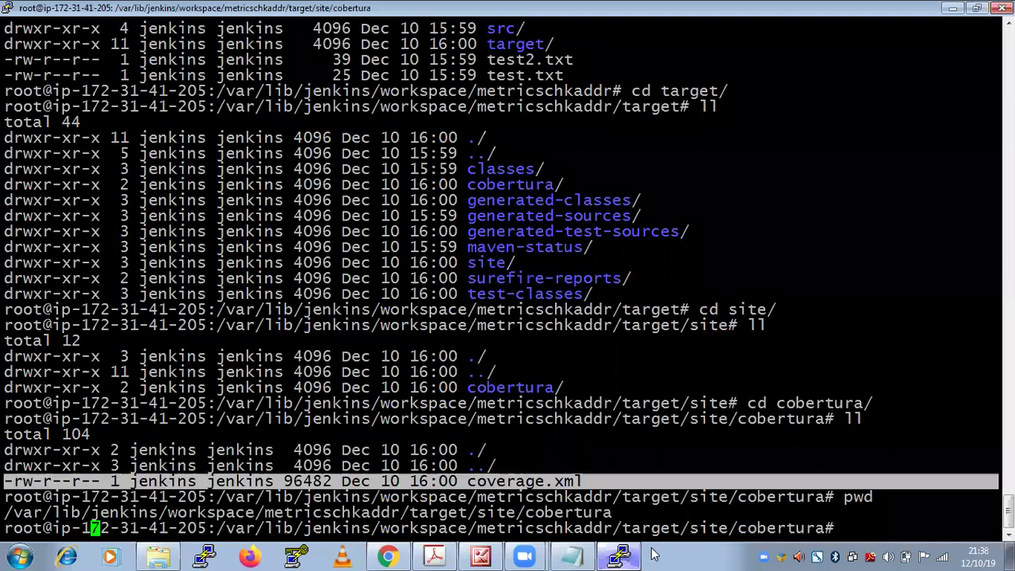
{"action": "key", "text": "alt+Tab"}
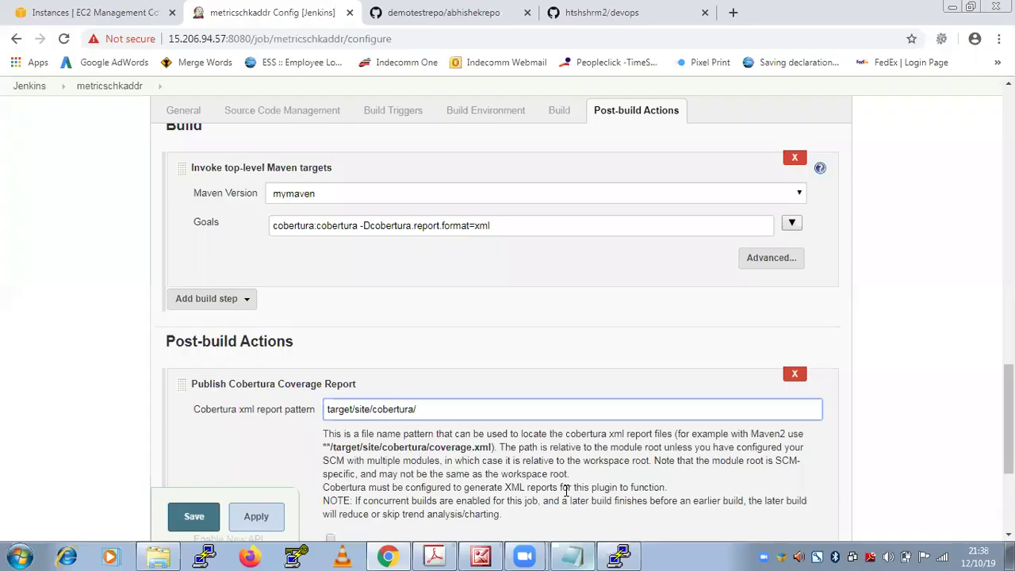
{"action": "type", "text": "coverage.xml"}
{"action": "left_click", "coordinate": [251, 524]}
Save the configuration, close the ERR_EMPTY_RESPONSE error tab, and bring up the jenkins complete notes
{"action": "left_click", "coordinate": [193, 525]}
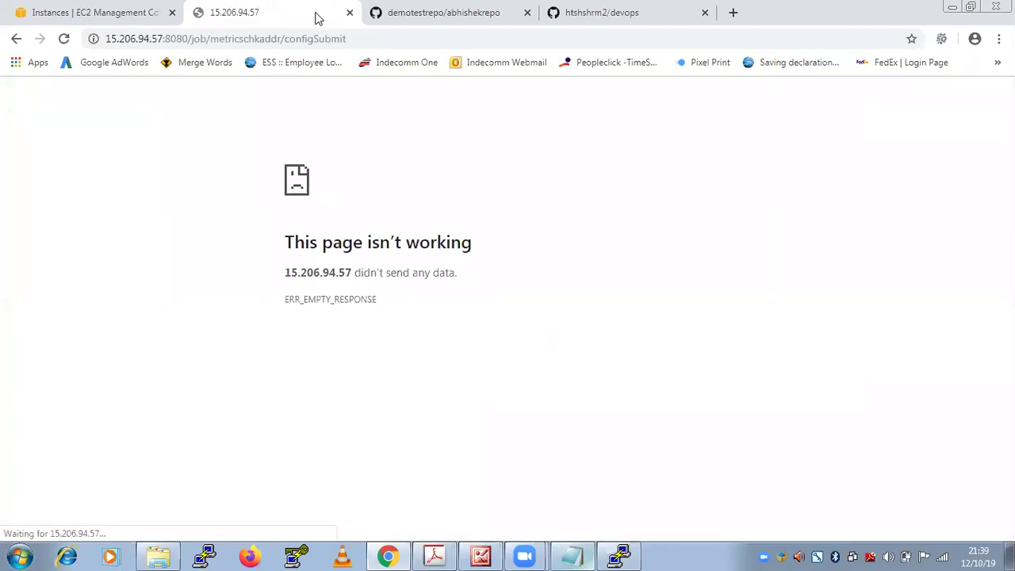
{"action": "left_click", "coordinate": [349, 13]}
{"action": "left_click", "coordinate": [953, 6]}
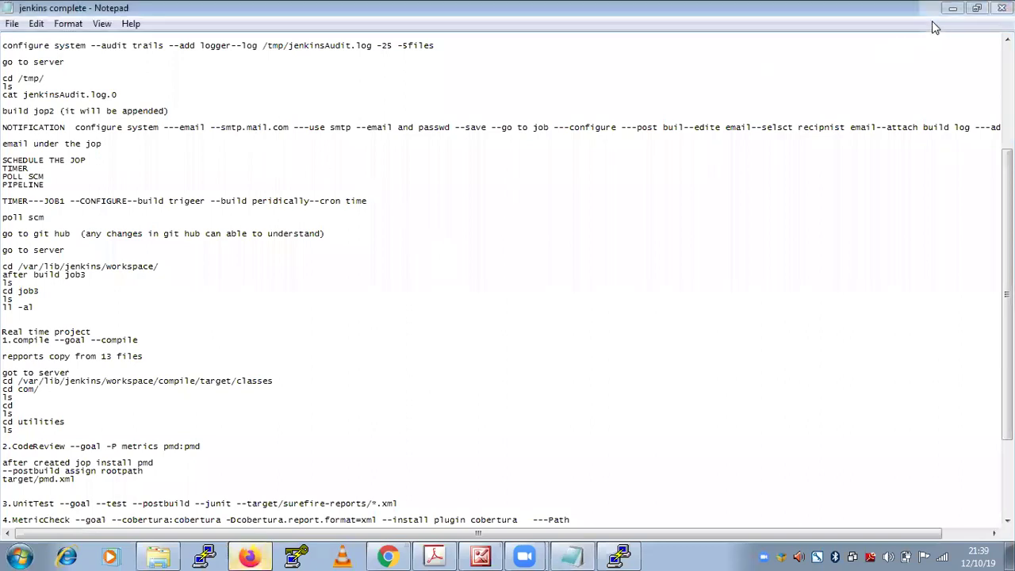
Set Notepad aside and bring the AWS EC2 Instances tab back in Chrome
{"action": "key", "text": "alt+Tab"}
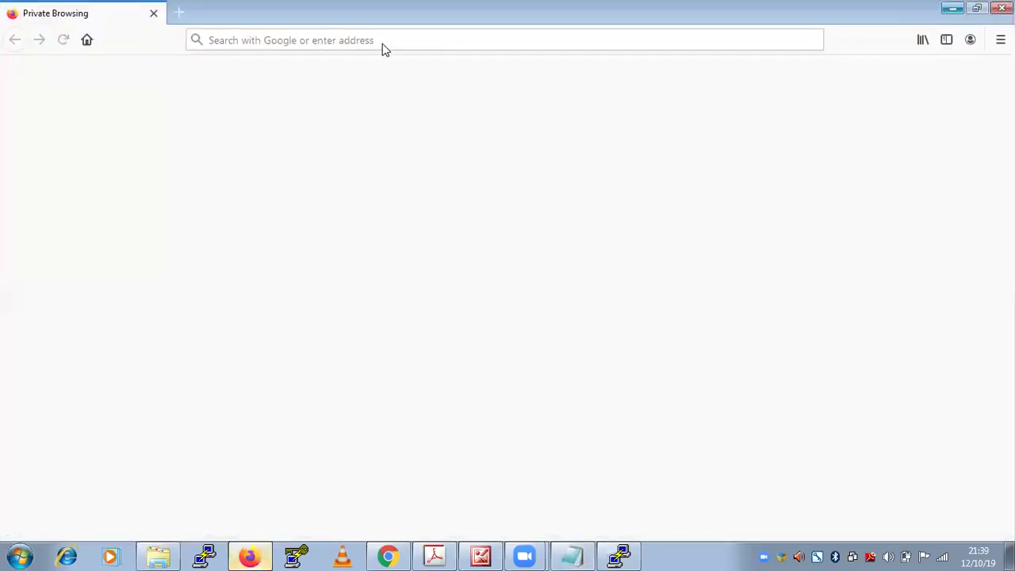
{"action": "left_click", "coordinate": [388, 557]}
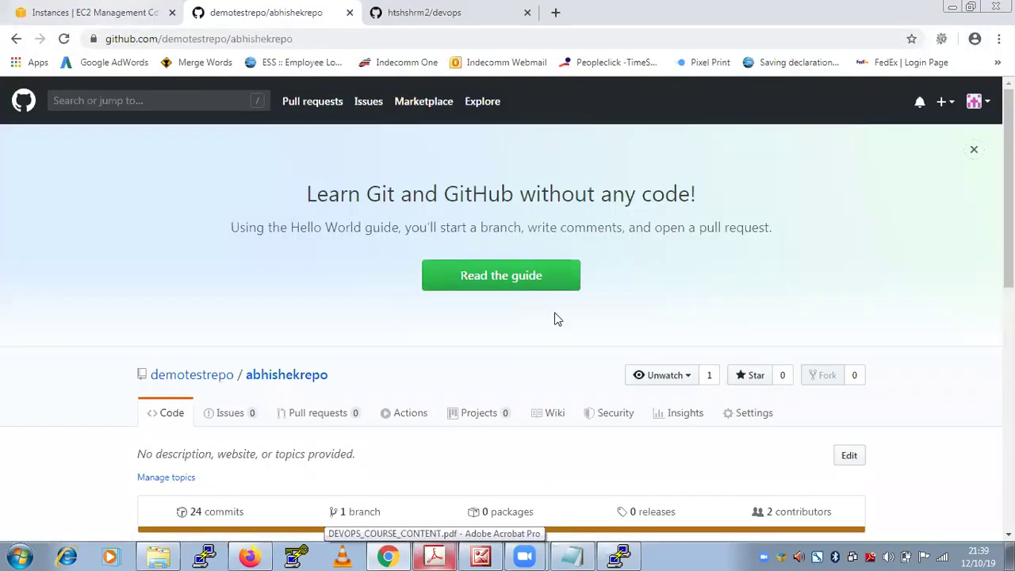
{"action": "key", "text": "ctrl+shift+Tab"}
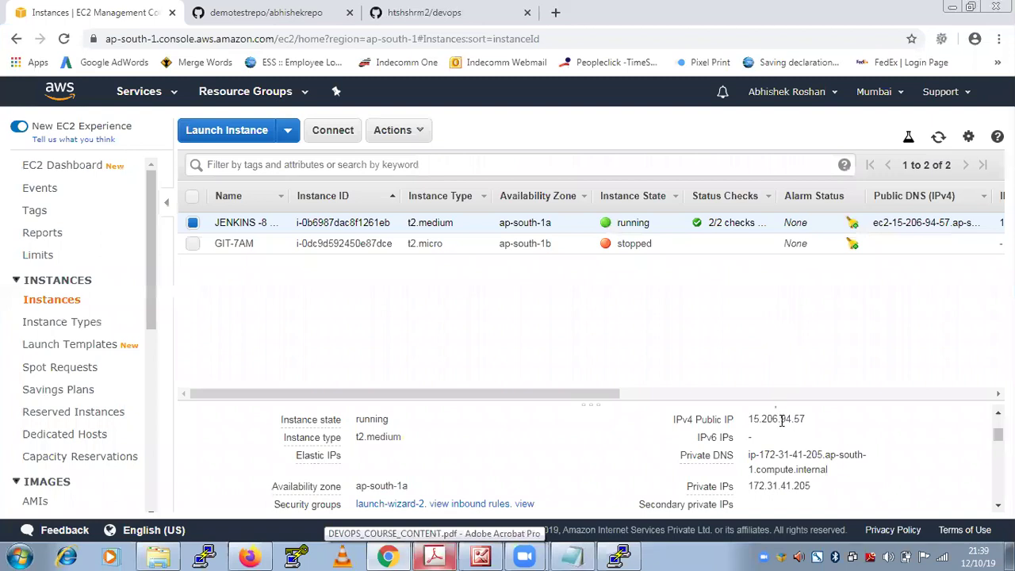
Copy the public IP and load 15.206.94.57:8080 in the private Firefox window
{"action": "left_click", "coordinate": [819, 425]}
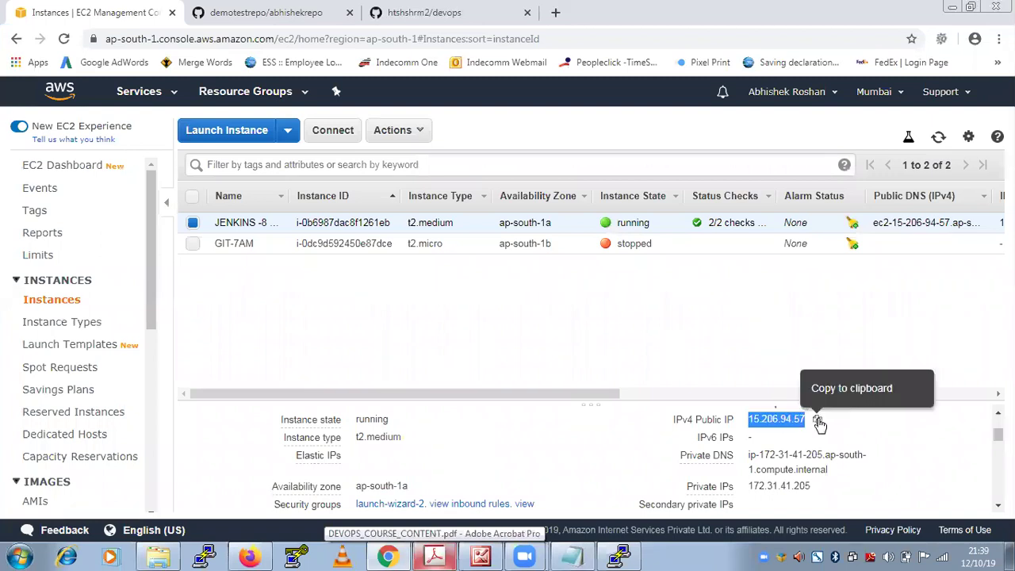
{"action": "left_click", "coordinate": [819, 424]}
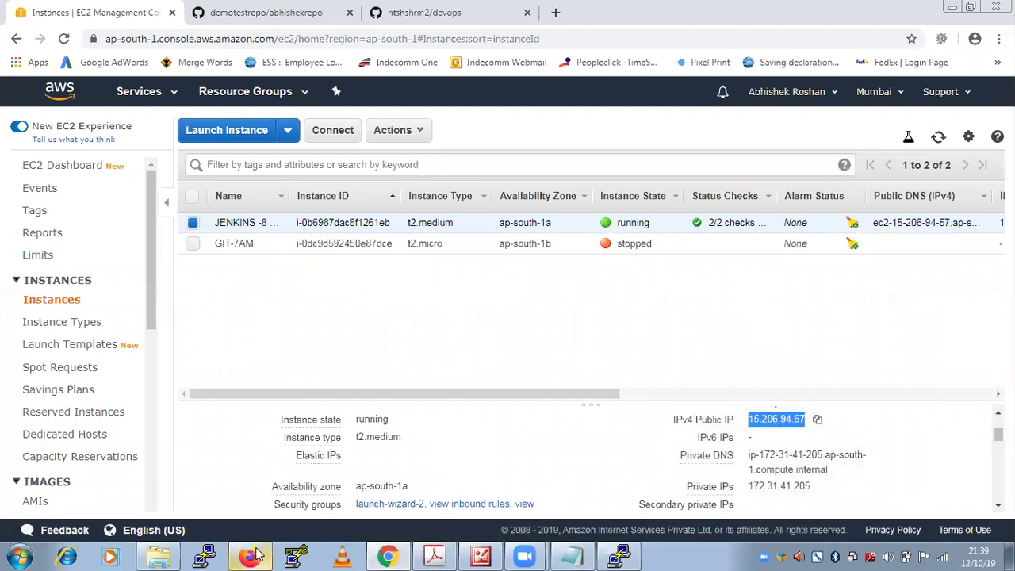
{"action": "left_click", "coordinate": [252, 556]}
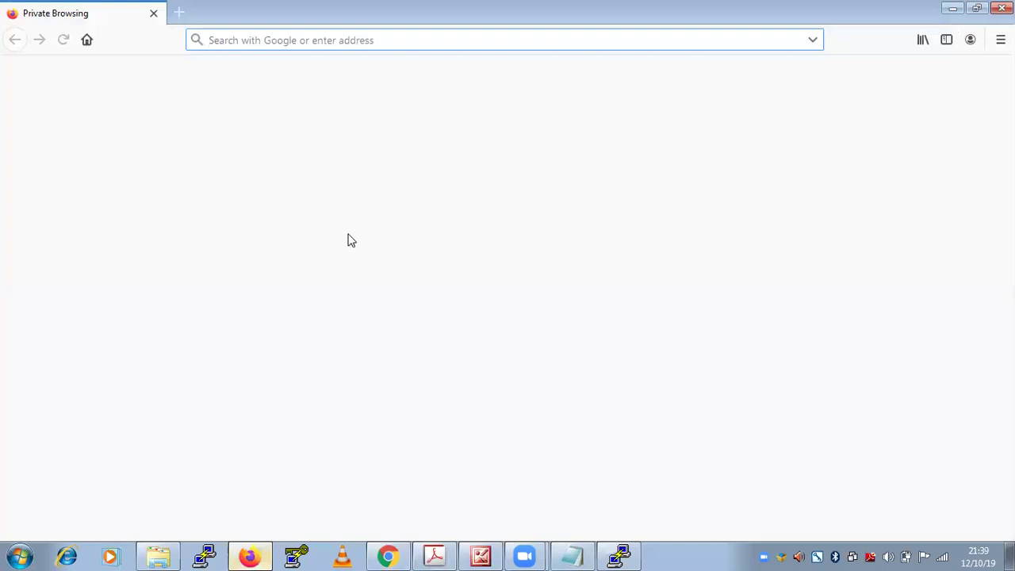
{"action": "key", "text": "ctrl+v"}
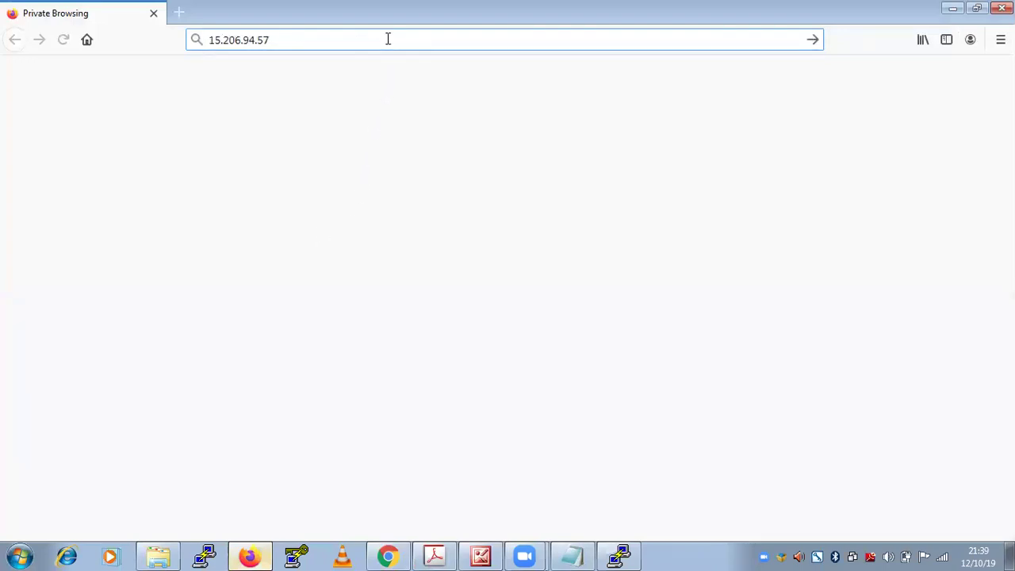
{"action": "type", "text": ":8080"}
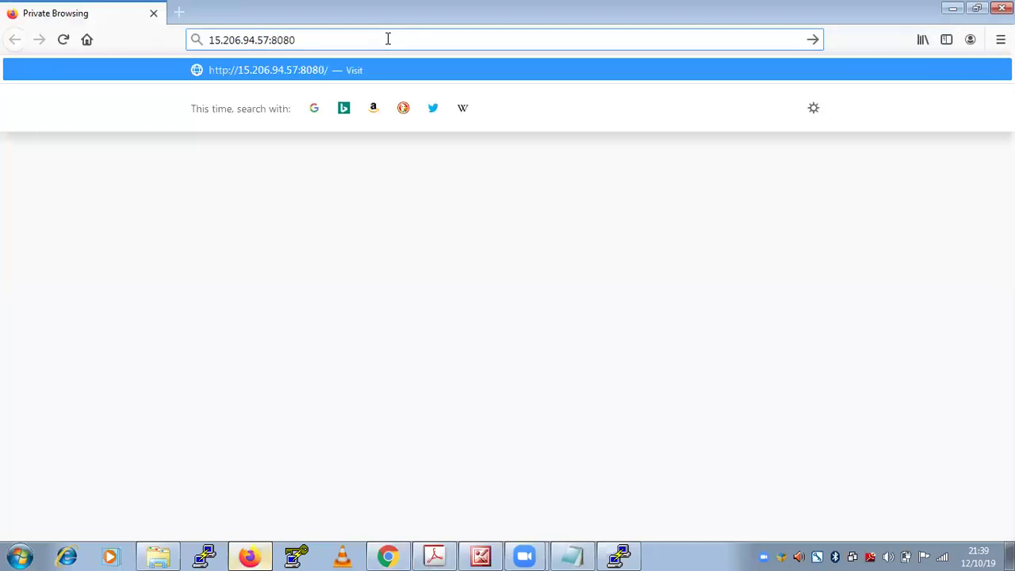
{"action": "key", "text": "Return"}
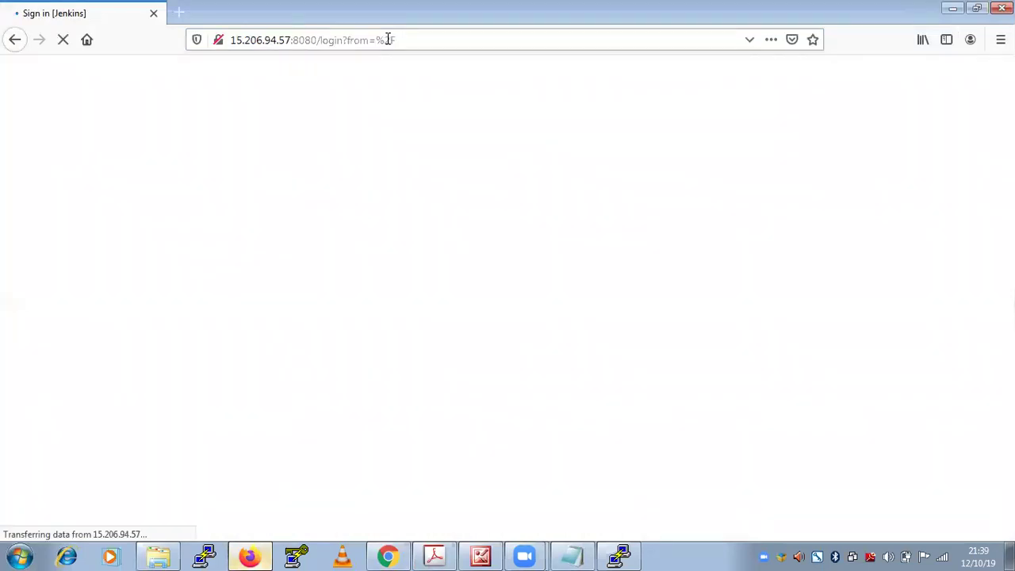
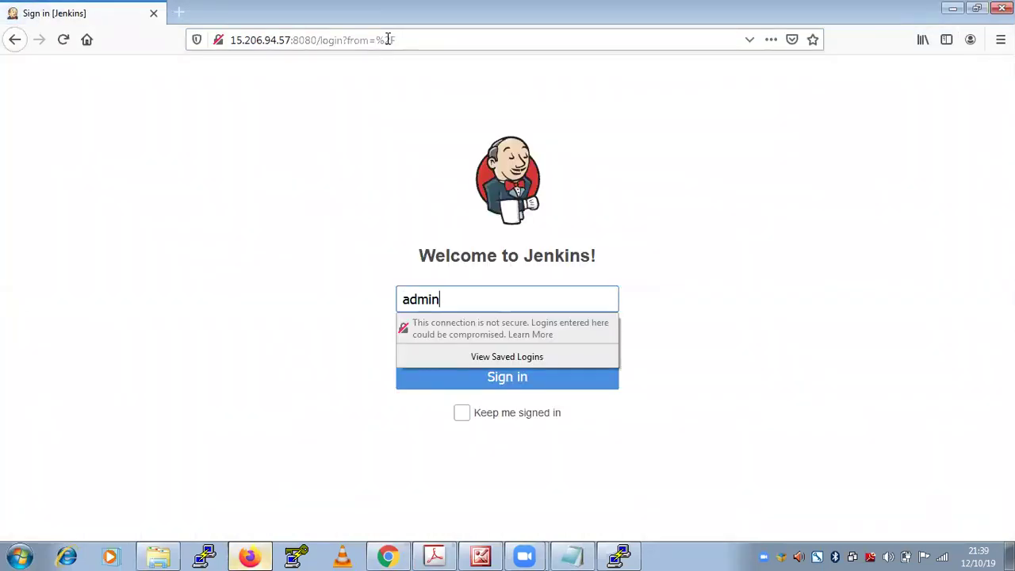
Sign in to Jenkins with the administrator username and password
{"action": "key", "text": "Tab"}
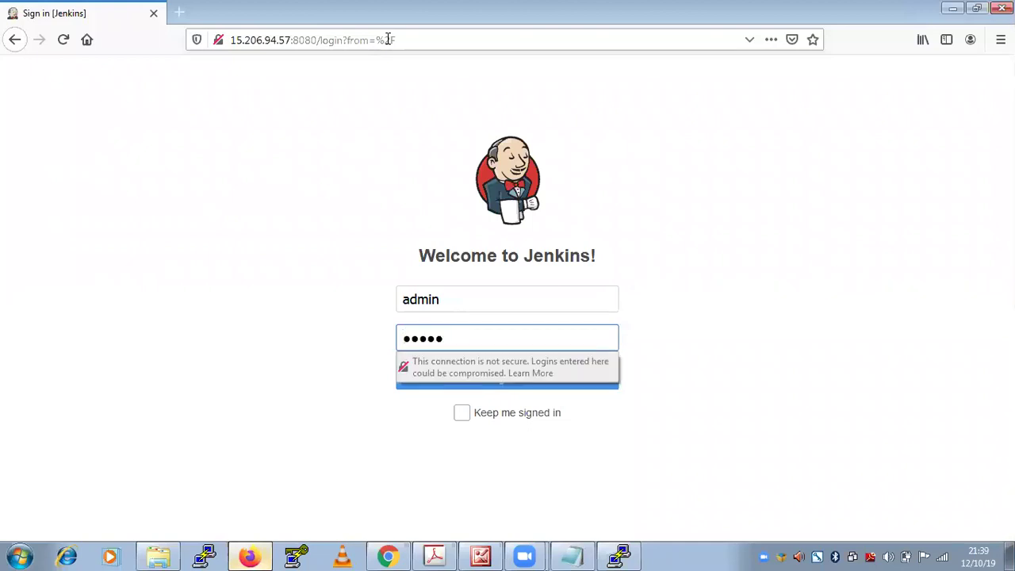
{"action": "left_click", "coordinate": [767, 273]}
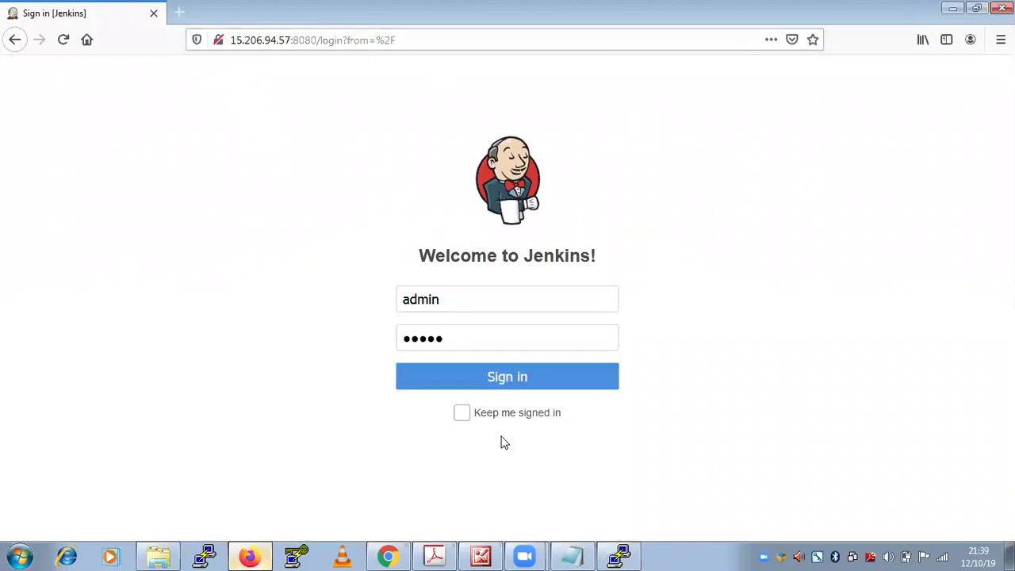
{"action": "left_click", "coordinate": [521, 379]}
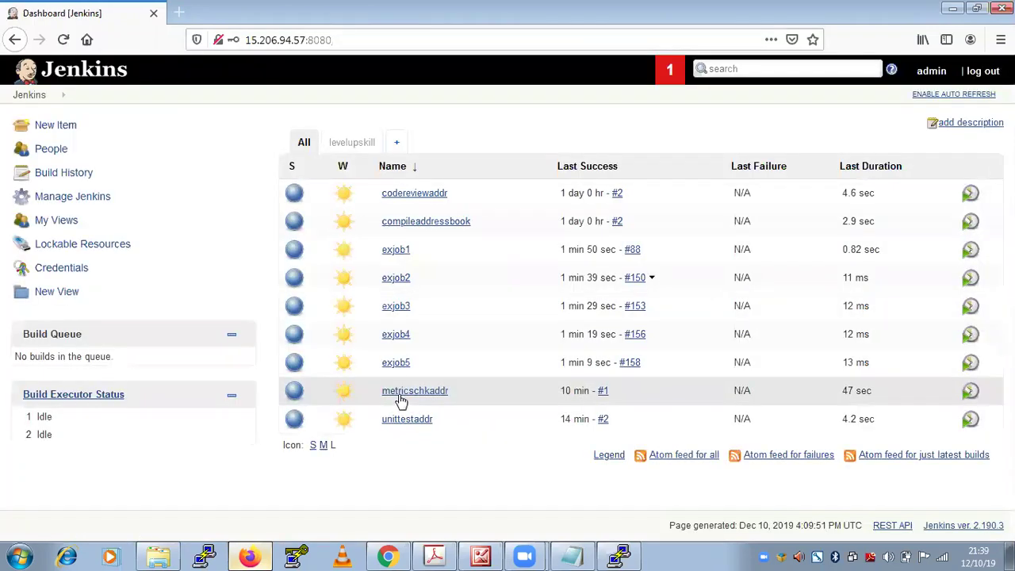
Add a Publish Cobertura Coverage Report action to metricschkaddr with pattern target/site/cobertura/coverage.xml
{"action": "left_click", "coordinate": [405, 392]}
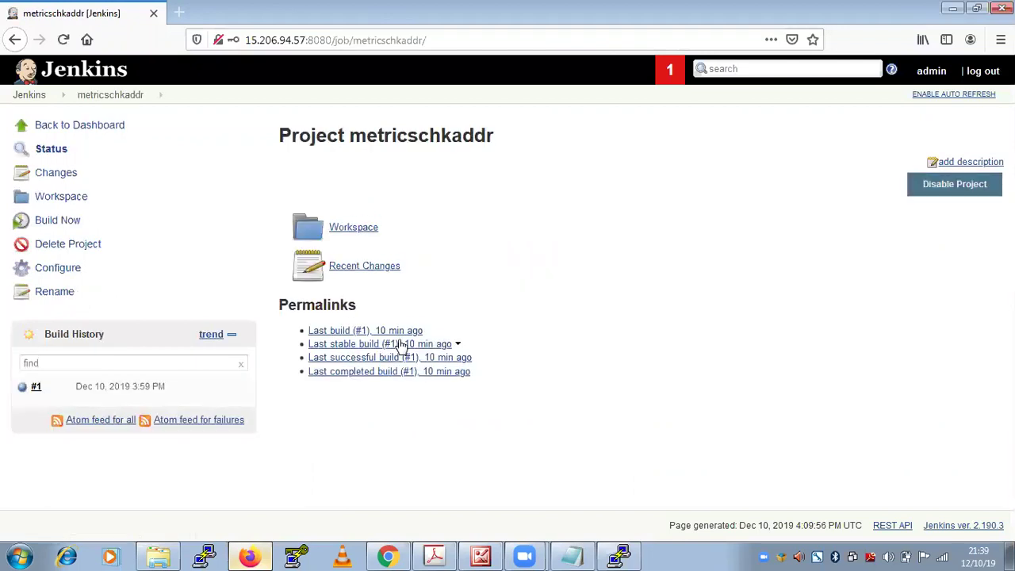
{"action": "left_click", "coordinate": [64, 274]}
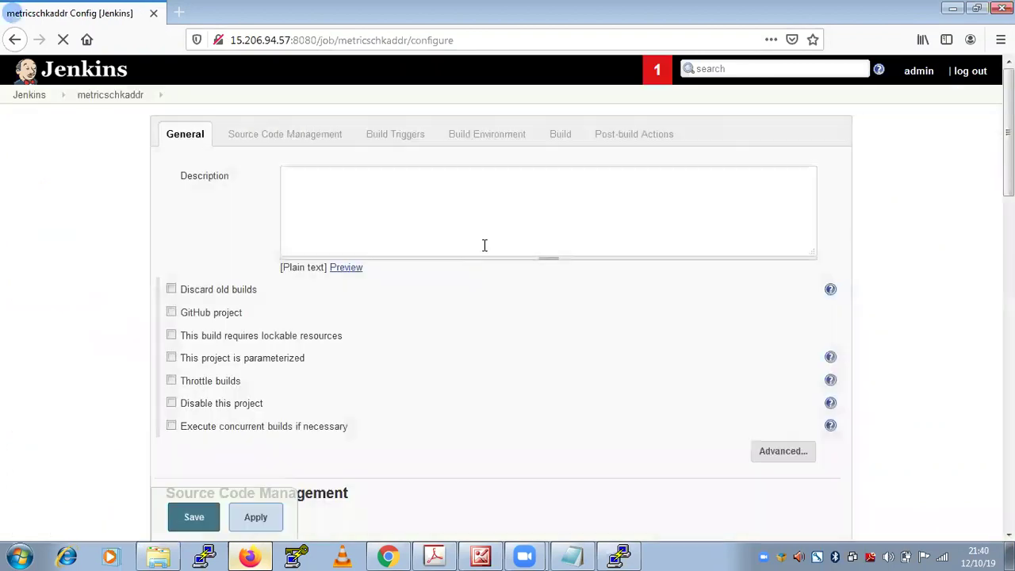
{"action": "left_click", "coordinate": [632, 136]}
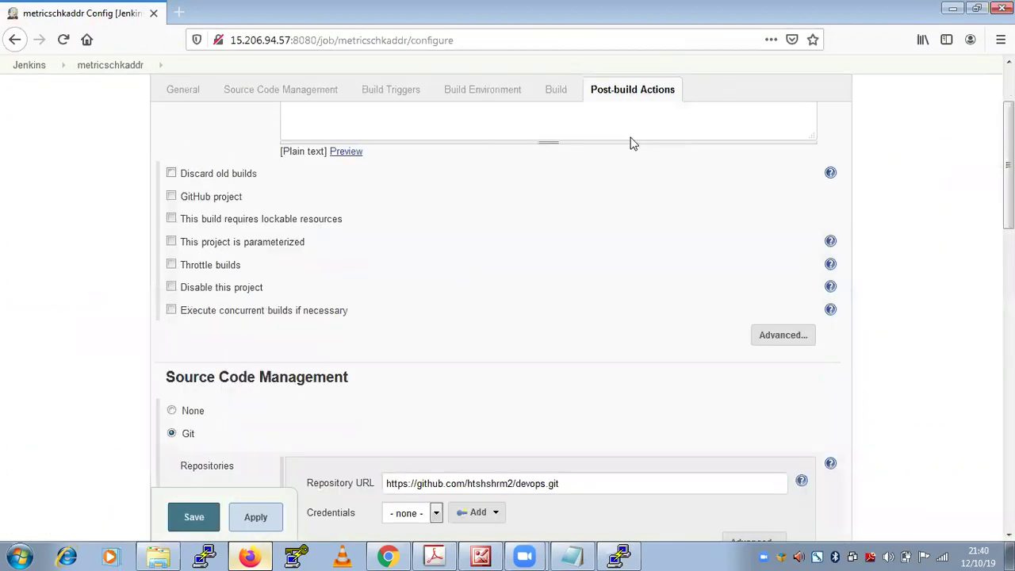
{"action": "left_click", "coordinate": [272, 379]}
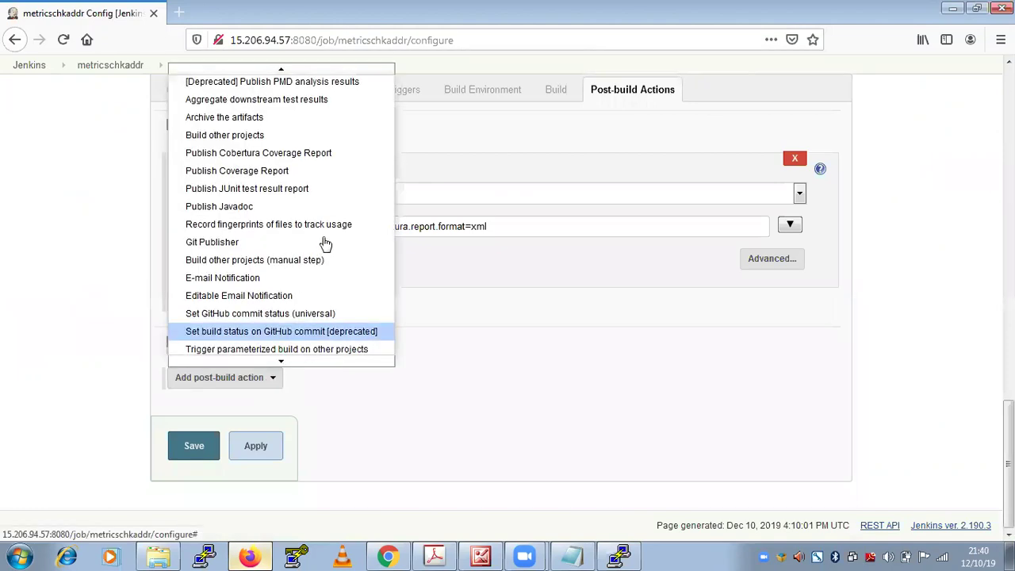
{"action": "left_click", "coordinate": [337, 162]}
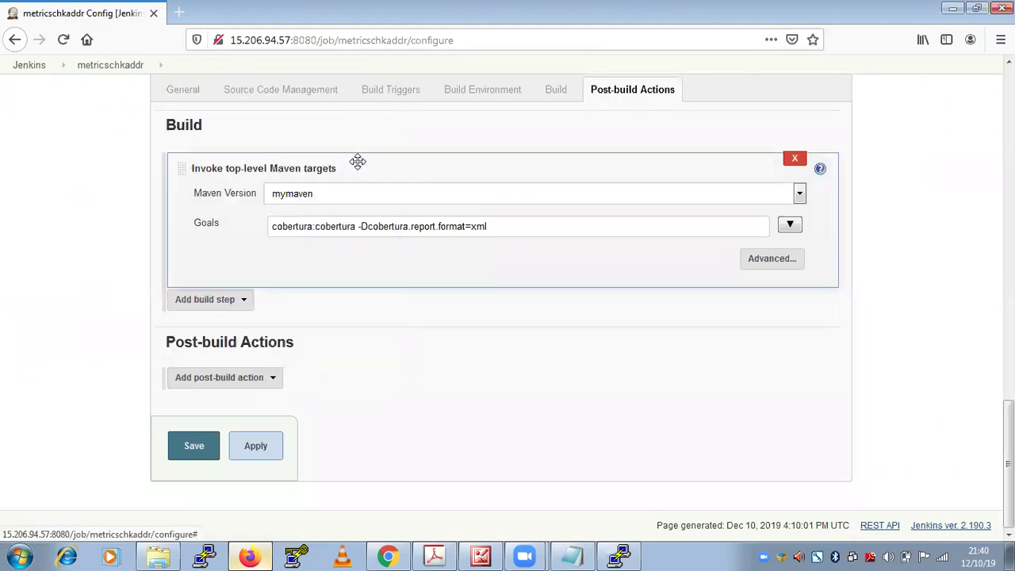
{"action": "left_click", "coordinate": [443, 410]}
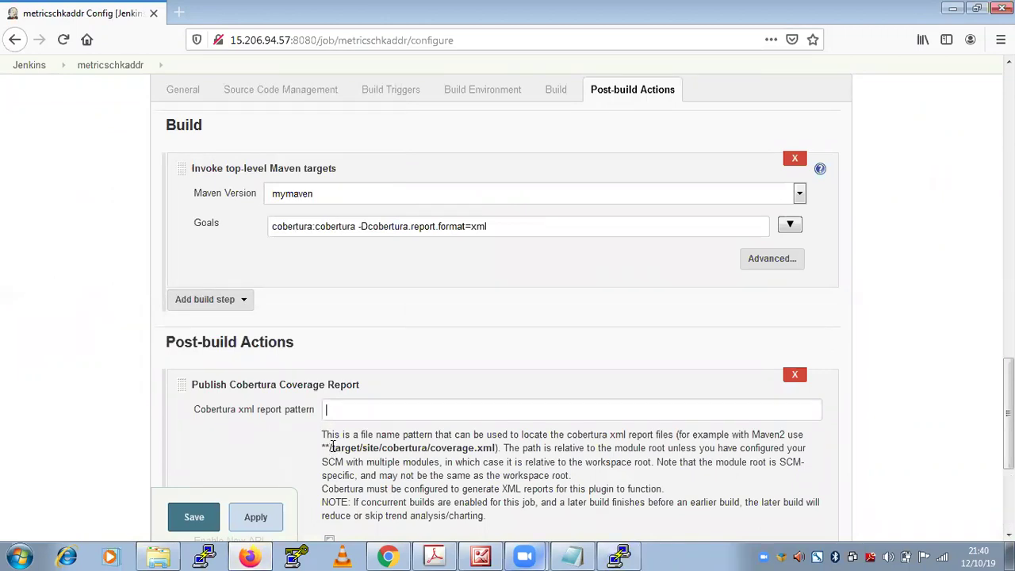
{"action": "left_click_drag", "start_coordinate": [331, 447], "coordinate": [498, 449]}
{"action": "key", "text": "ctrl+c"}
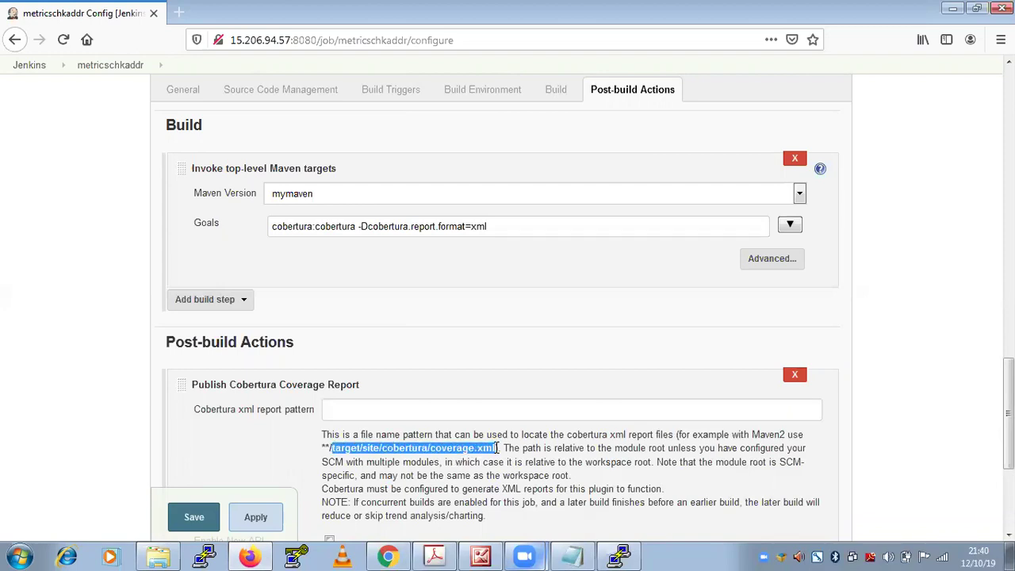
{"action": "left_click", "coordinate": [391, 411]}
{"action": "key", "text": "ctrl+v"}
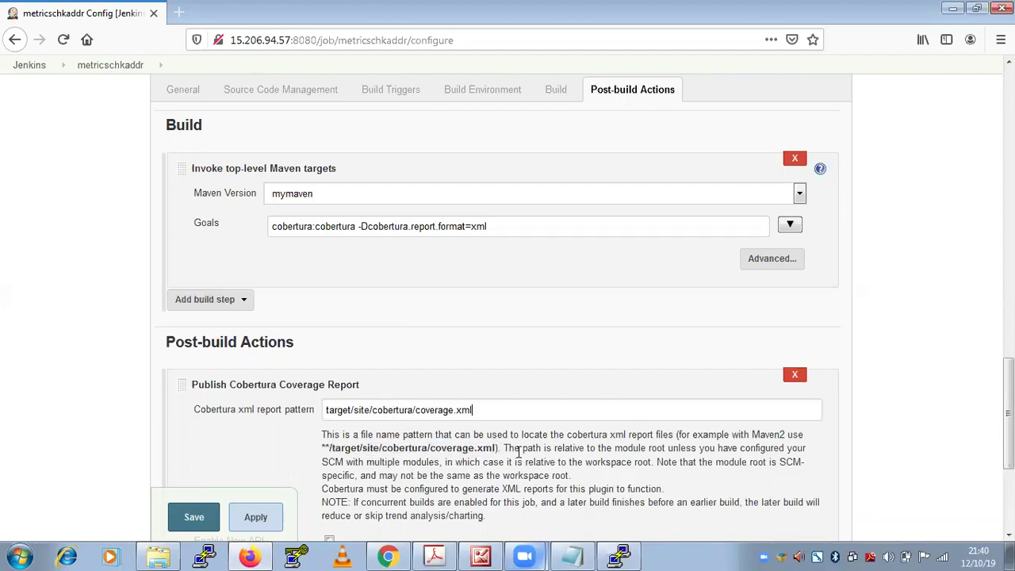
Apply and save the job configuration, then start build #2
{"action": "scroll", "coordinate": [1009, 412], "scroll_direction": "down", "scroll_amount": 2}
{"action": "scroll", "coordinate": [941, 412], "scroll_direction": "down", "scroll_amount": 2}
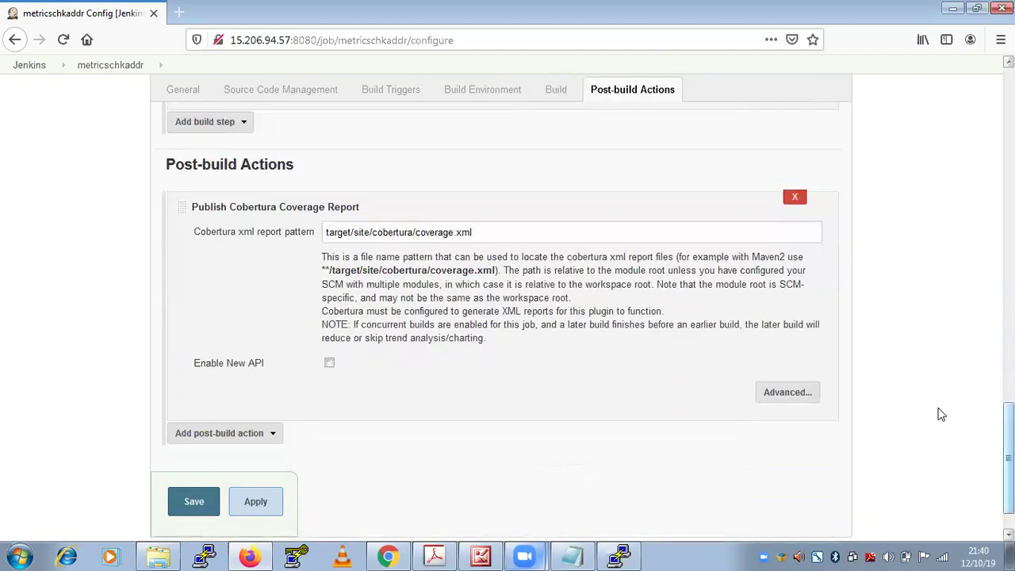
{"action": "left_click", "coordinate": [267, 506]}
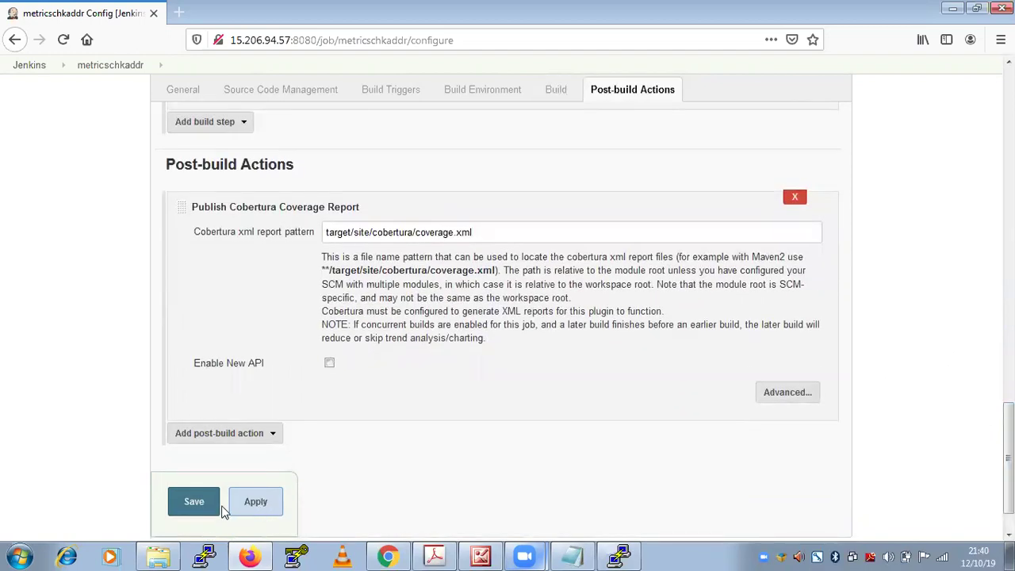
{"action": "left_click", "coordinate": [190, 509]}
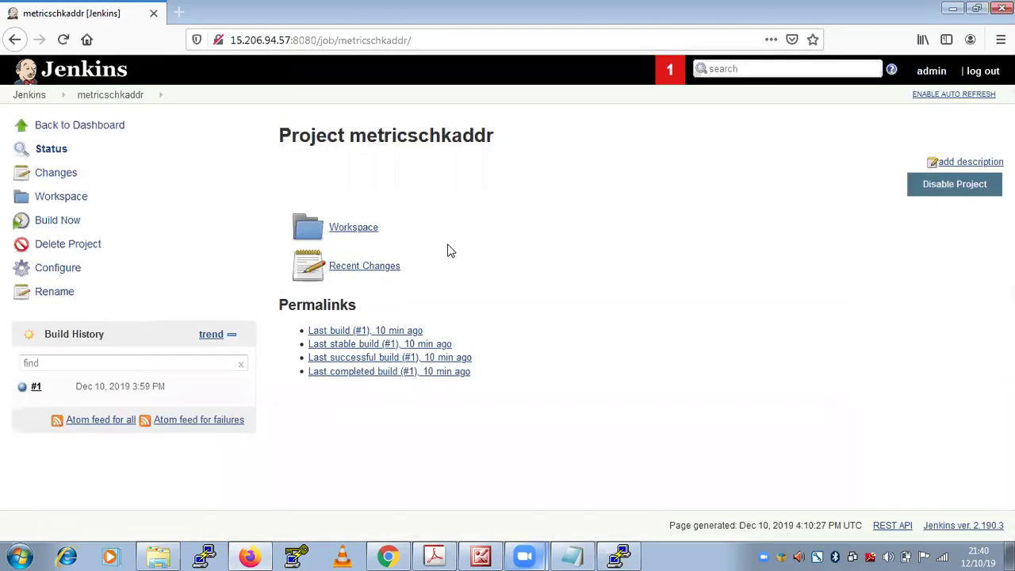
{"action": "left_click", "coordinate": [72, 221]}
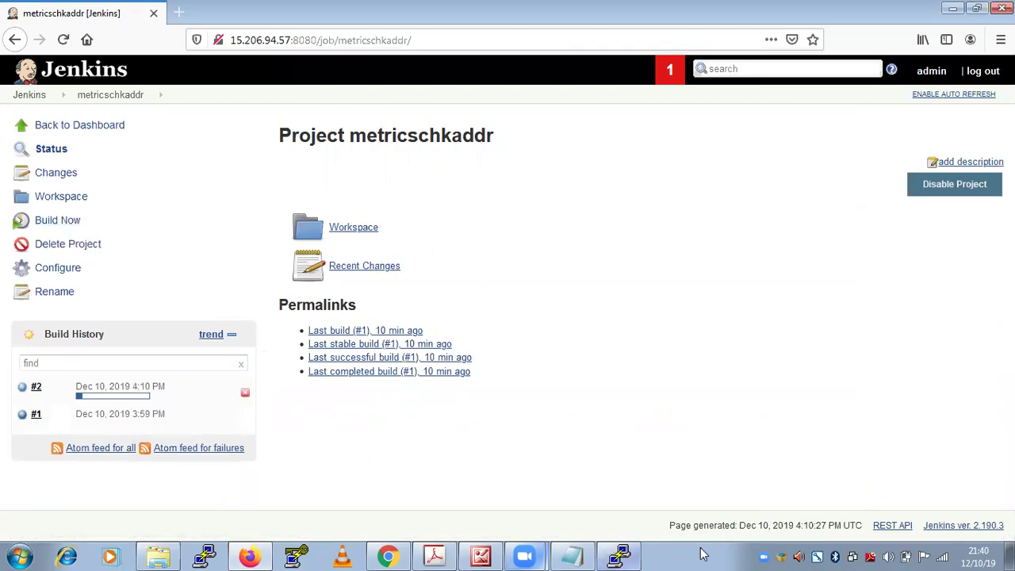
{"action": "left_click", "coordinate": [619, 555]}
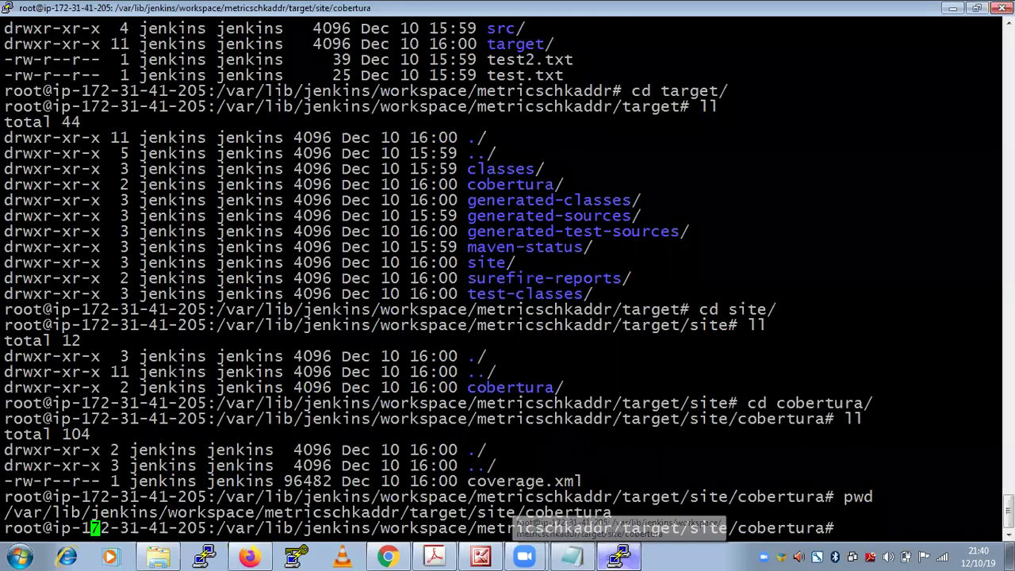
Clear the command line and change the shell to /tmp with cd /tmp/
{"action": "key", "text": "ctrl+c"}
{"action": "type", "text": "cd "}
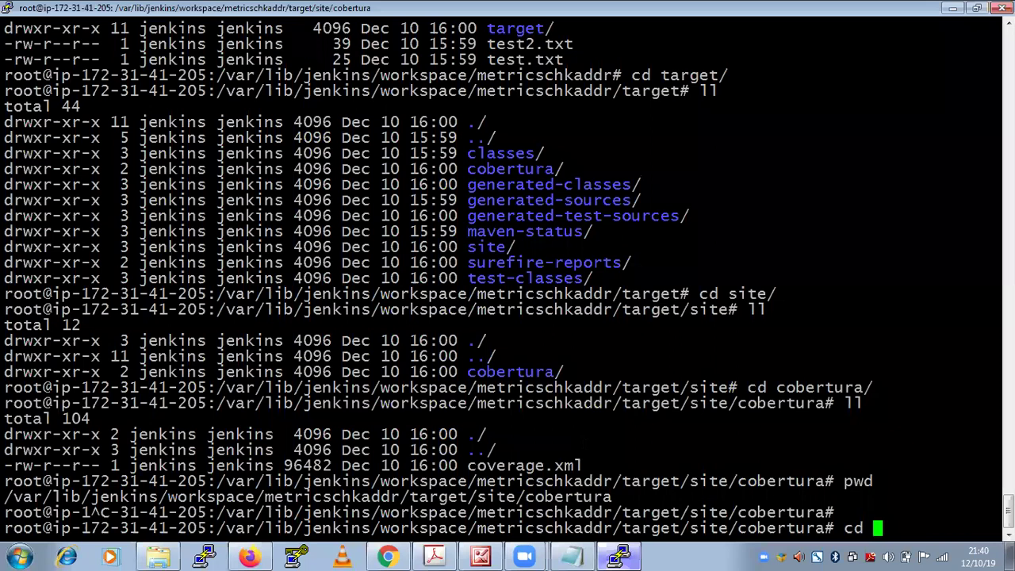
{"action": "type", "text": "/tmp/"}
{"action": "key", "text": "Return"}
Rerun cd target/ from shell history inside /tmp, which fails, then recall cd /tmp/
{"action": "key", "text": "Up"}
{"action": "key", "text": "Up"}
{"action": "key", "text": "Up"}
{"action": "key", "text": "Up"}
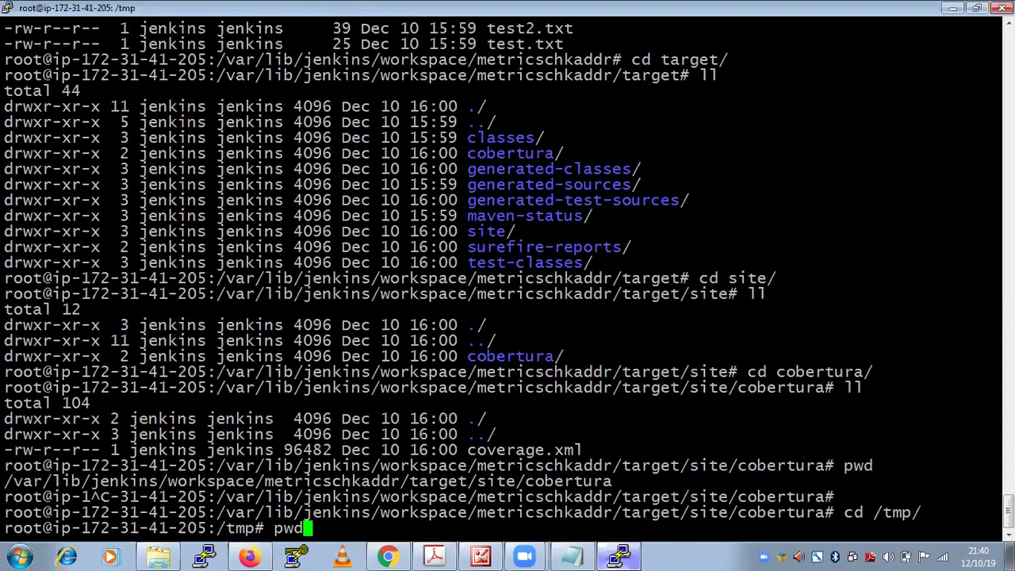
{"action": "key", "text": "Up"}
{"action": "key", "text": "Up"}
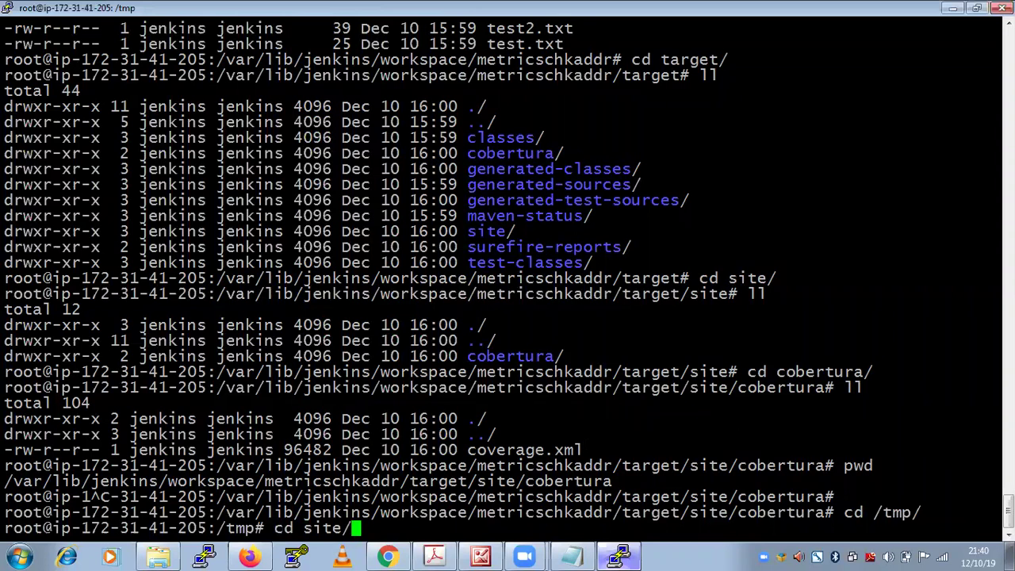
{"action": "key", "text": "Up"}
{"action": "key", "text": "Up"}
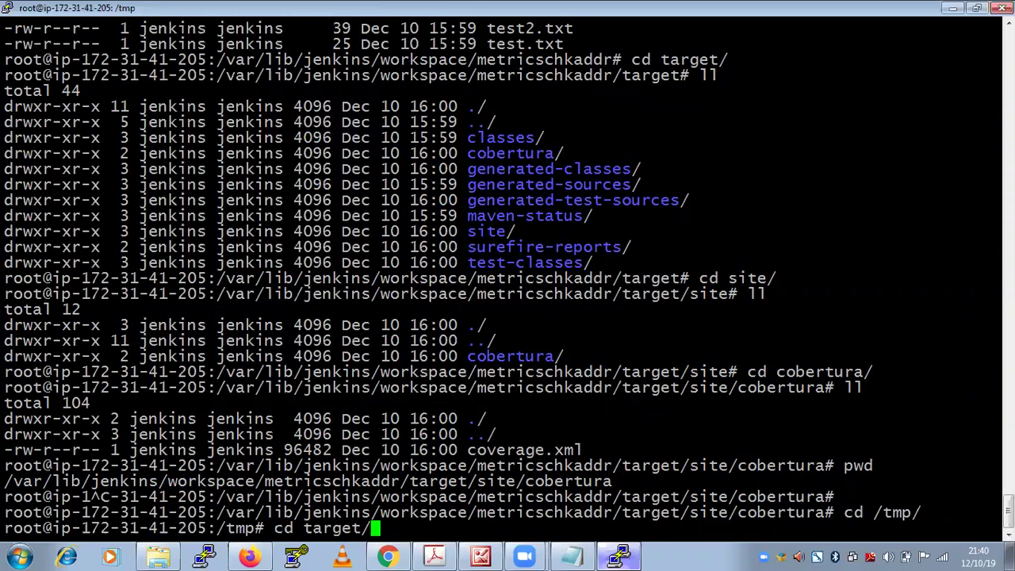
{"action": "key", "text": "Up"}
{"action": "key", "text": "Up"}
{"action": "key", "text": "Up"}
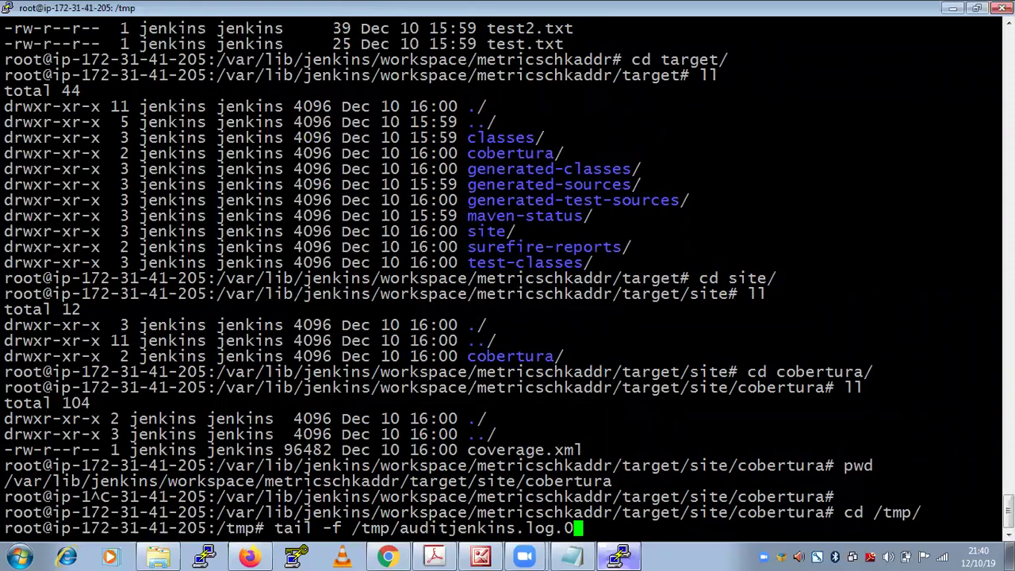
{"action": "key", "text": "Down"}
{"action": "key", "text": "Down"}
{"action": "key", "text": "Down"}
{"action": "key", "text": "Return"}
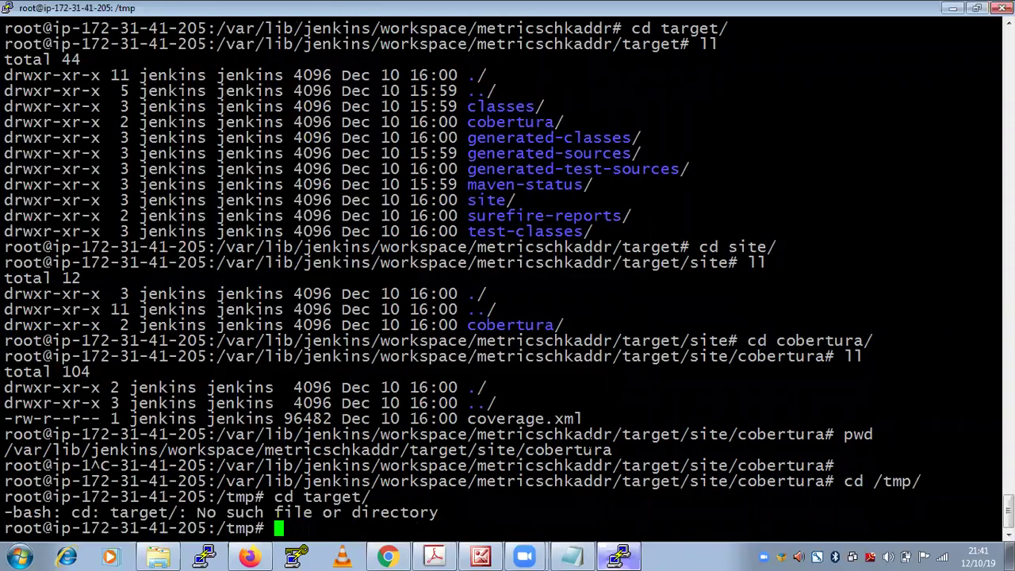
{"action": "key", "text": "Up"}
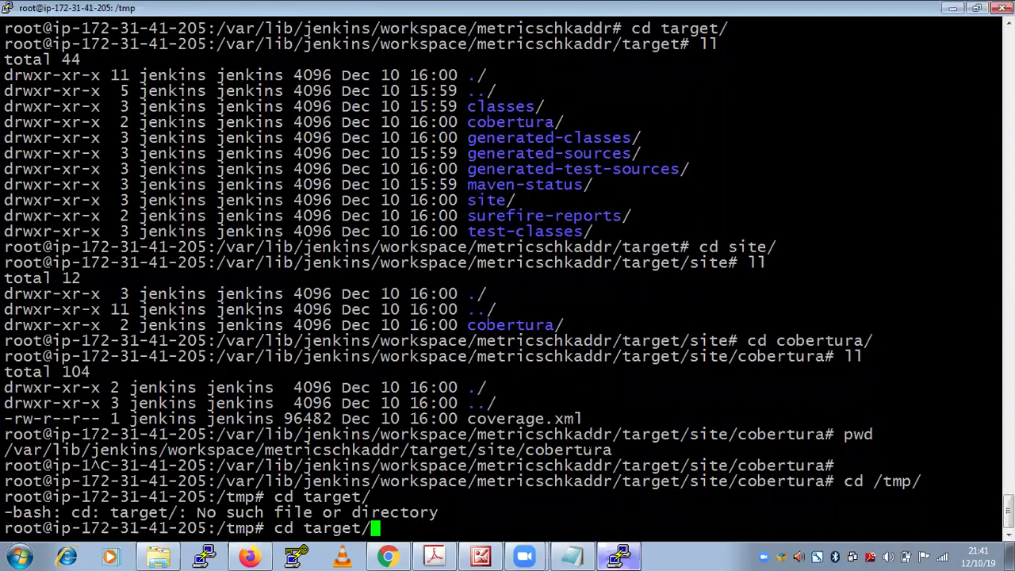
{"action": "key", "text": "Up"}
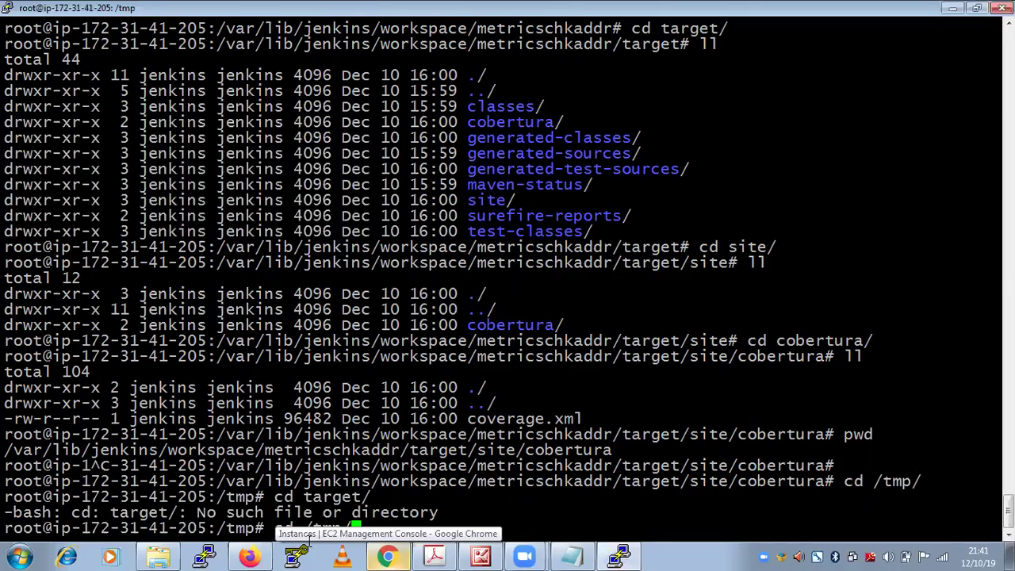
Review build #2's Cobertura code-coverage charts in Firefox, then bring up the CI pipeline diagram
{"action": "left_click", "coordinate": [249, 555]}
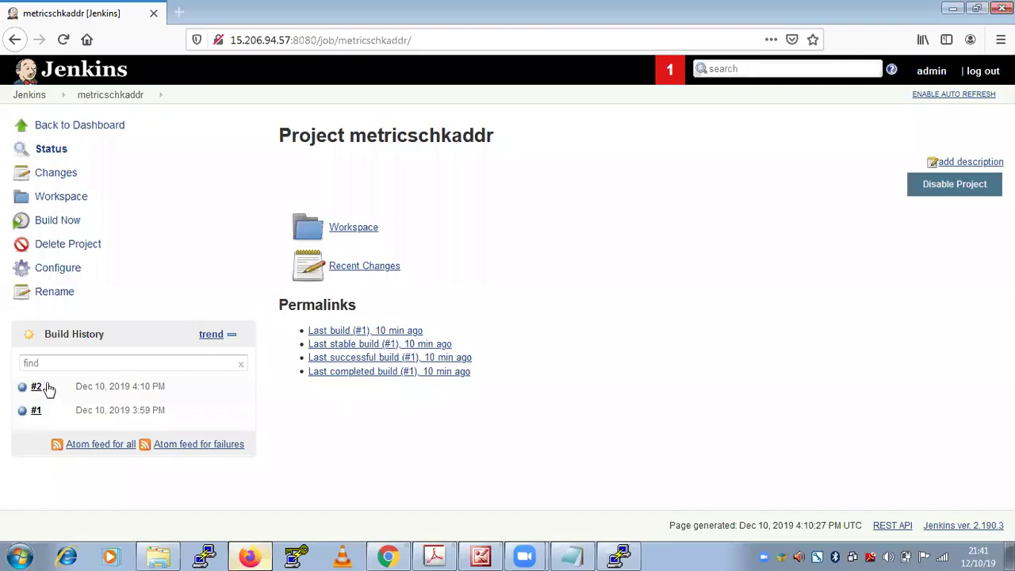
{"action": "mouse_move", "coordinate": [50, 394]}
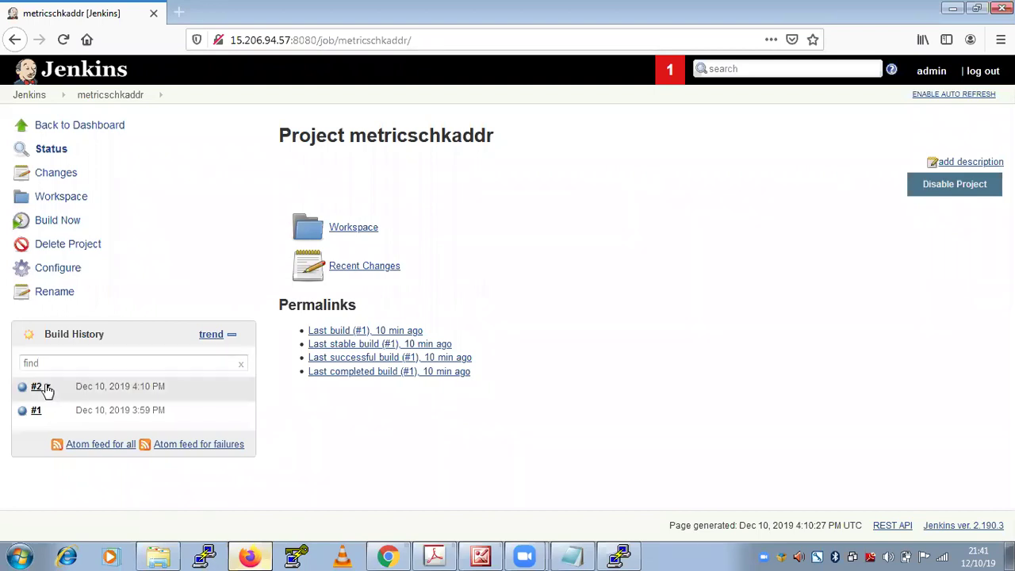
{"action": "mouse_move", "coordinate": [68, 411]}
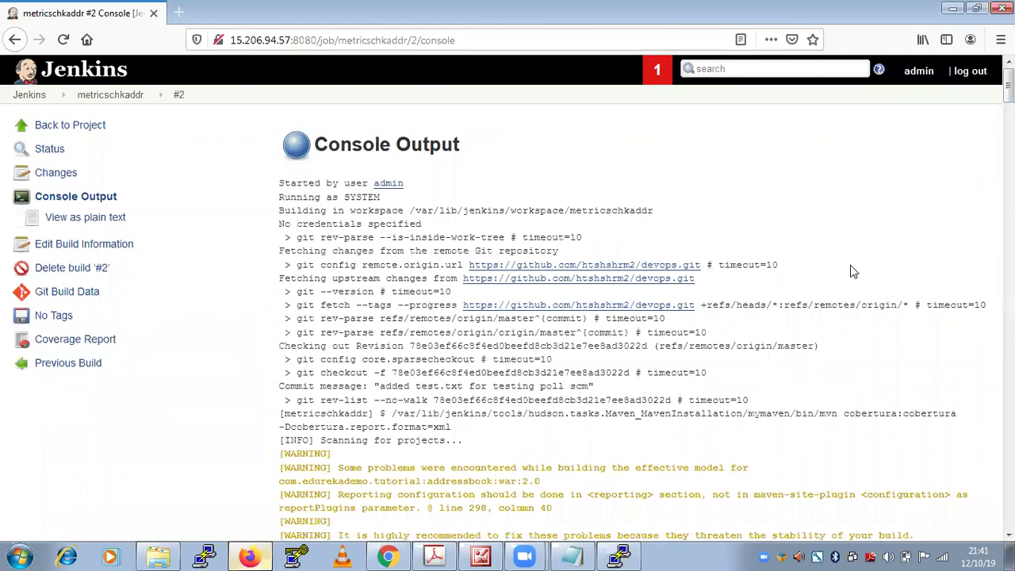
{"action": "scroll", "coordinate": [877, 288], "scroll_direction": "down", "scroll_amount": 3}
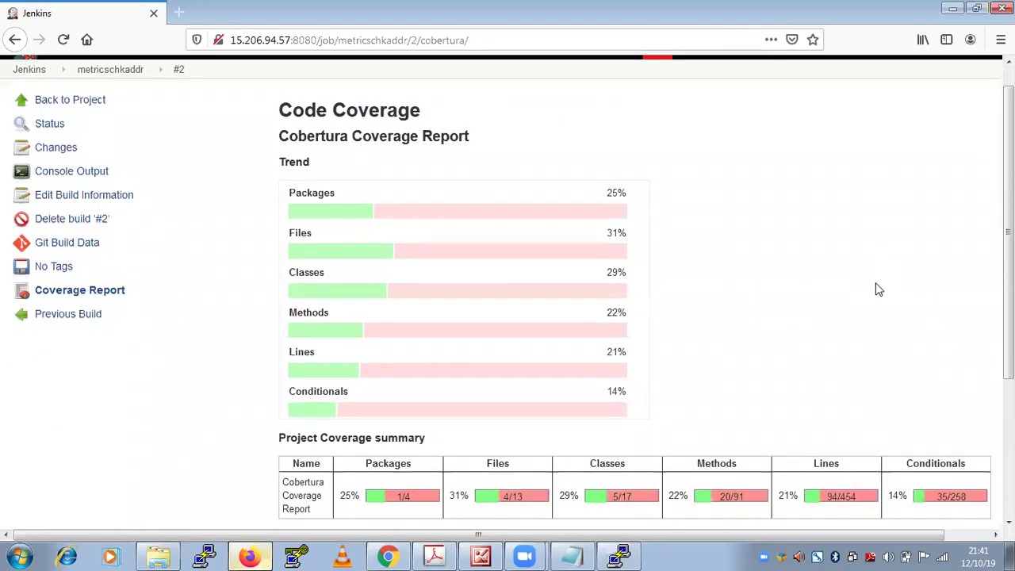
{"action": "scroll", "coordinate": [878, 289], "scroll_direction": "up", "scroll_amount": 2}
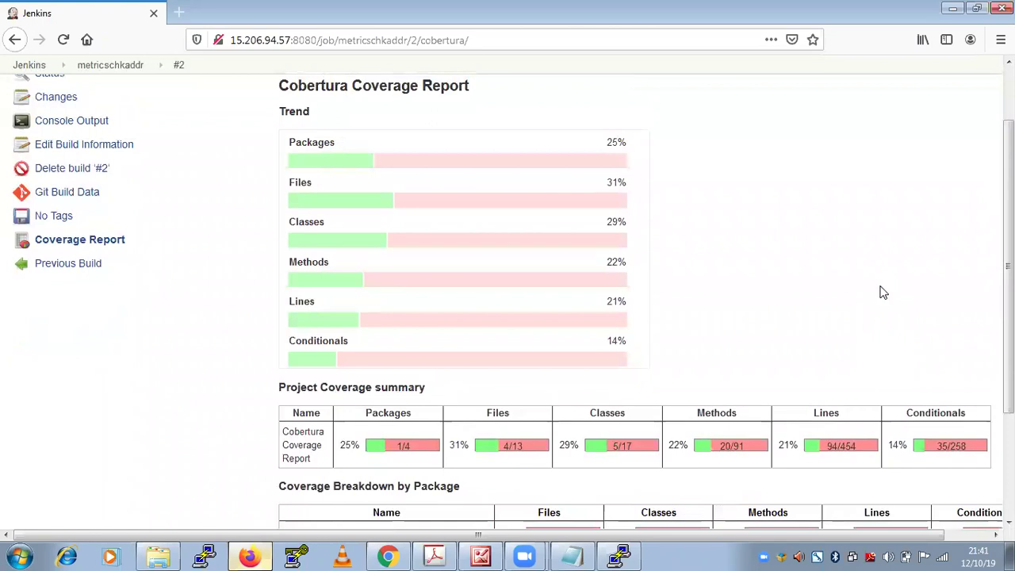
{"action": "left_click", "coordinate": [481, 555]}
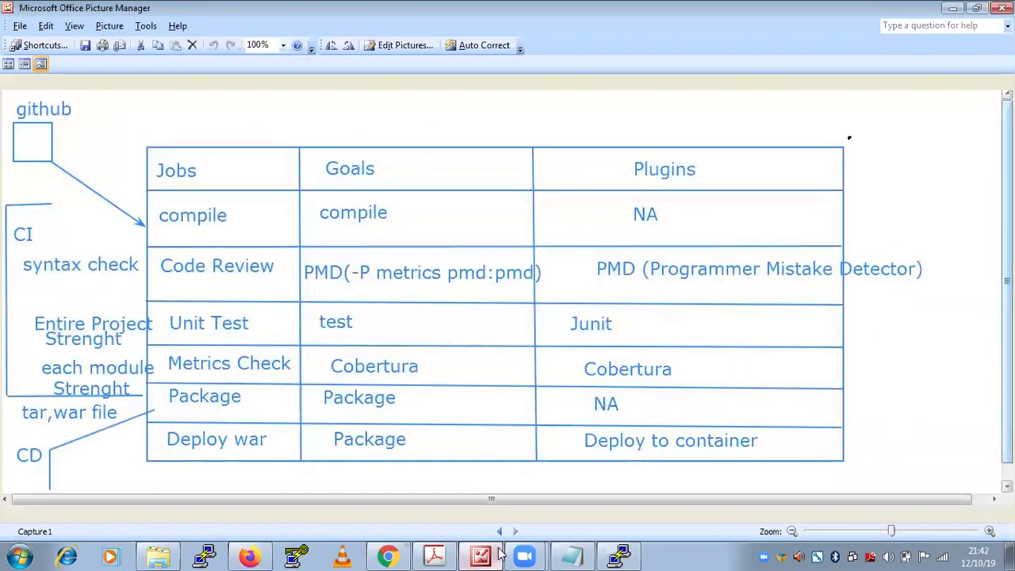
{"action": "mouse_move", "coordinate": [506, 553]}
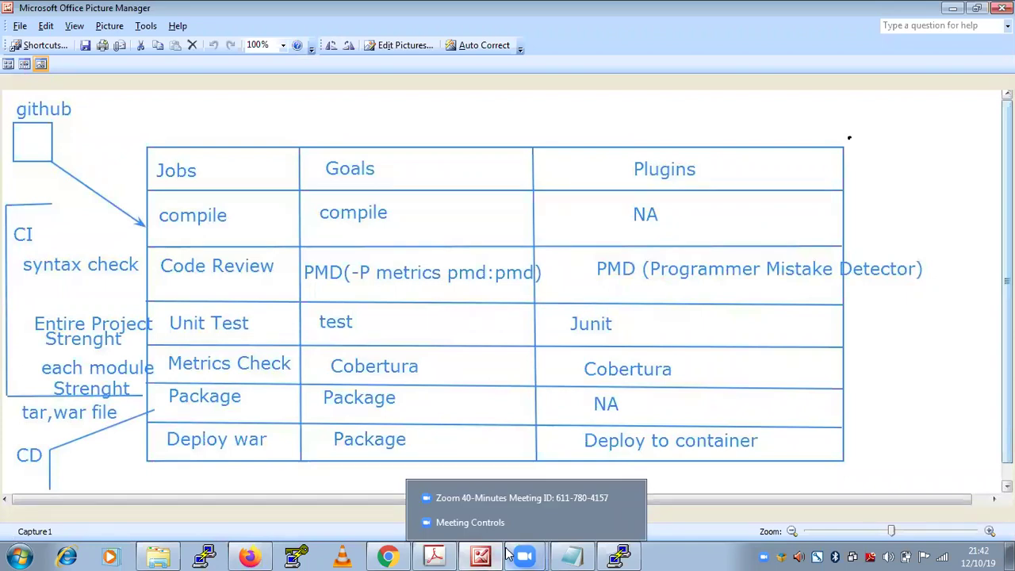